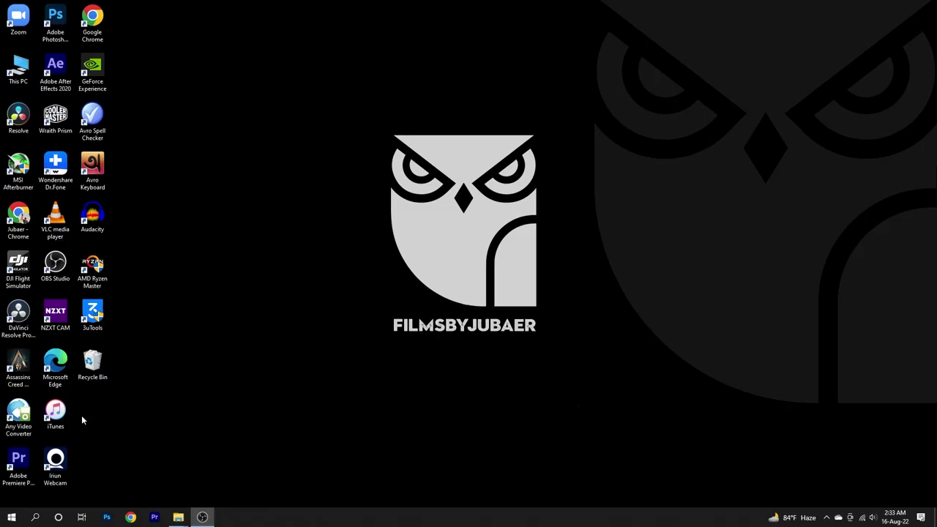
Step: Launch Premiere Pro and create a new project named 'Soap Commercial Tutorial'
double_click(22, 454)
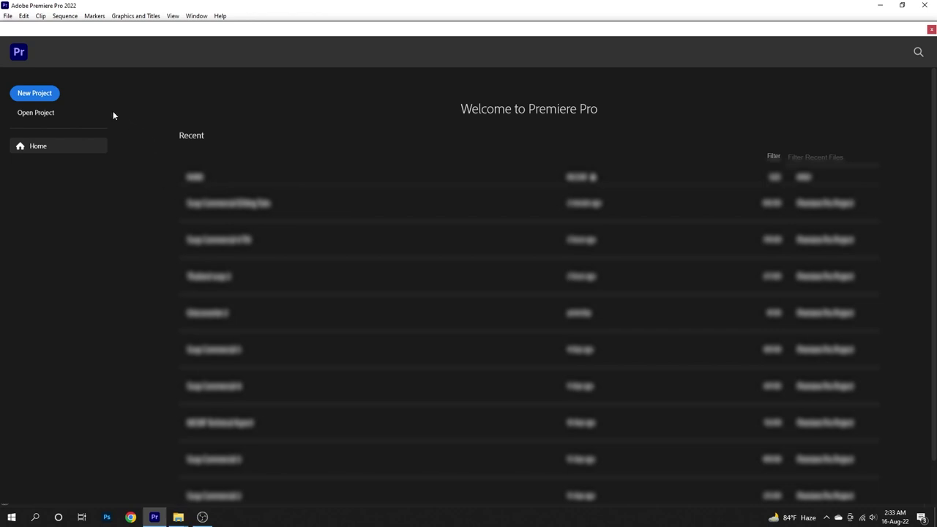
click(47, 94)
text(Soap Commercial Tutorial)
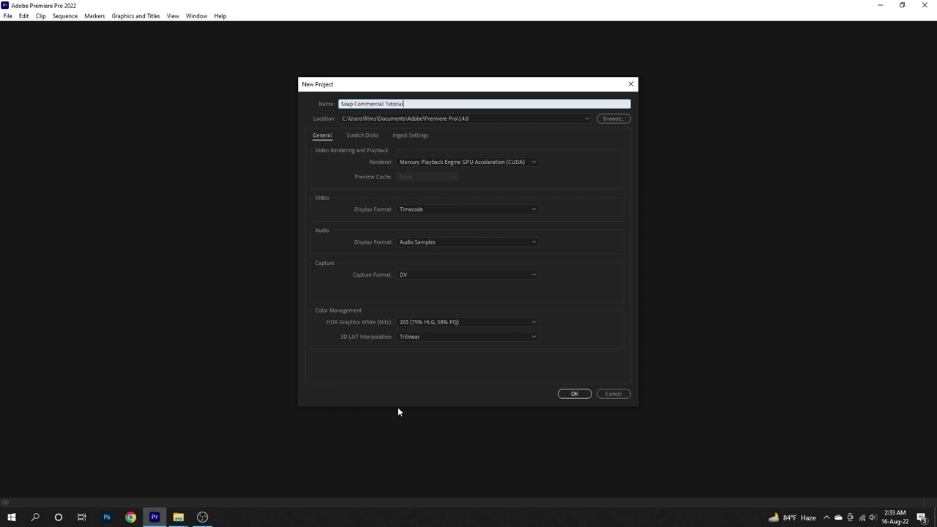
click(574, 394)
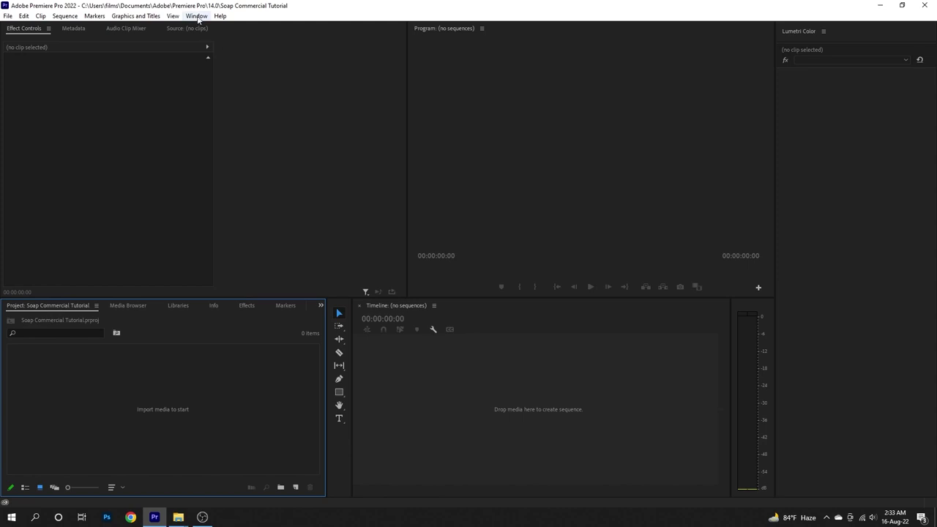
Step: Switch to the Editing workspace
click(196, 16)
mouse_move(220, 27)
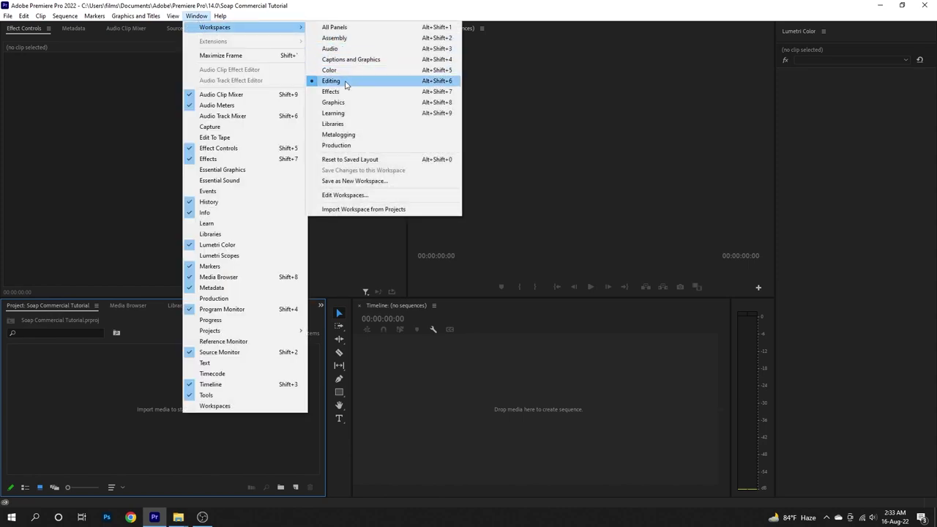
click(443, 81)
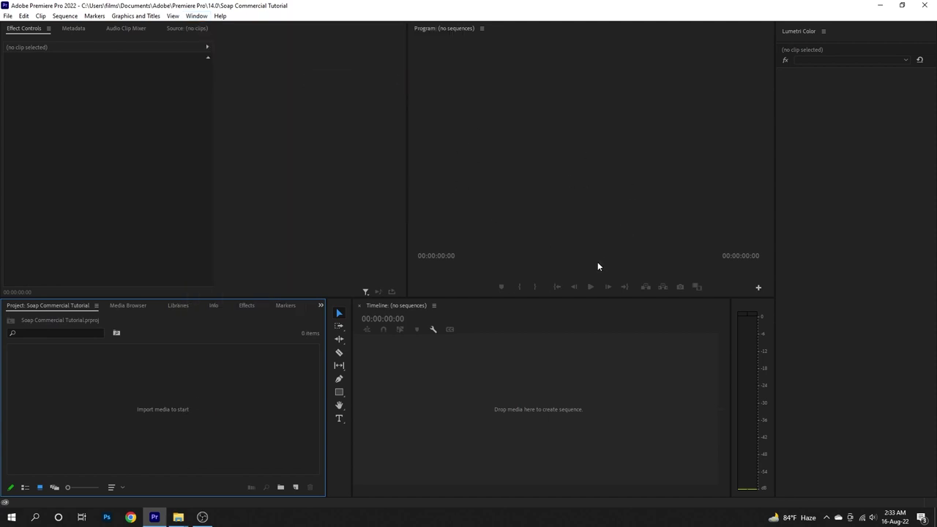
Step: Create Sequence 01 from the ARRI 1080p 30 preset
click(8, 16)
mouse_move(8, 27)
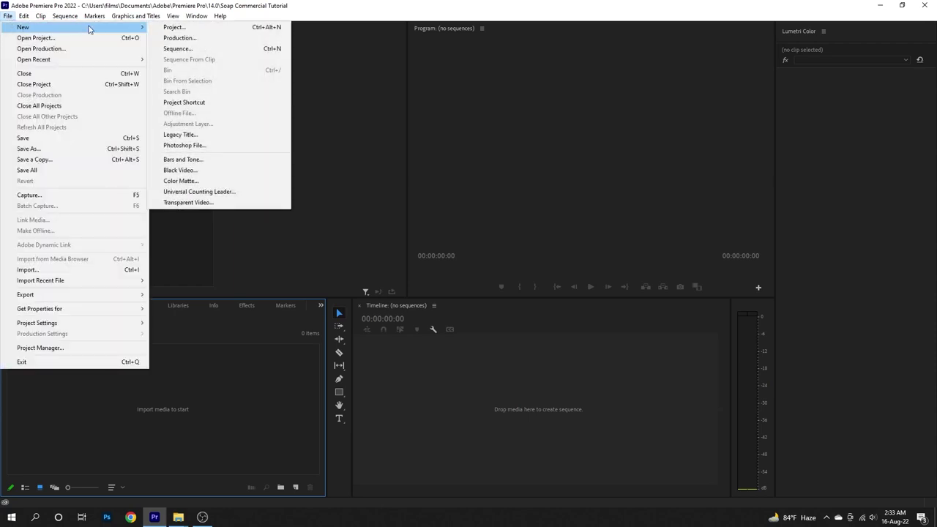
click(201, 49)
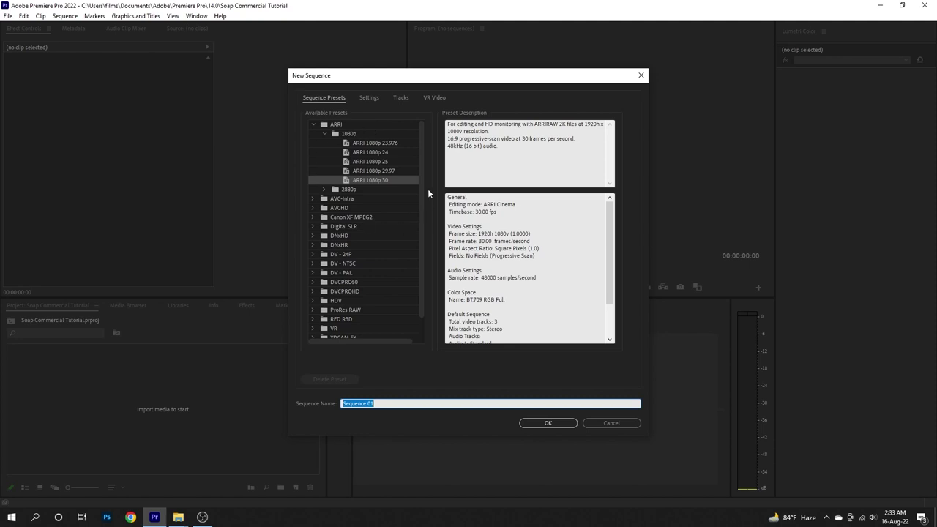
click(372, 180)
click(550, 423)
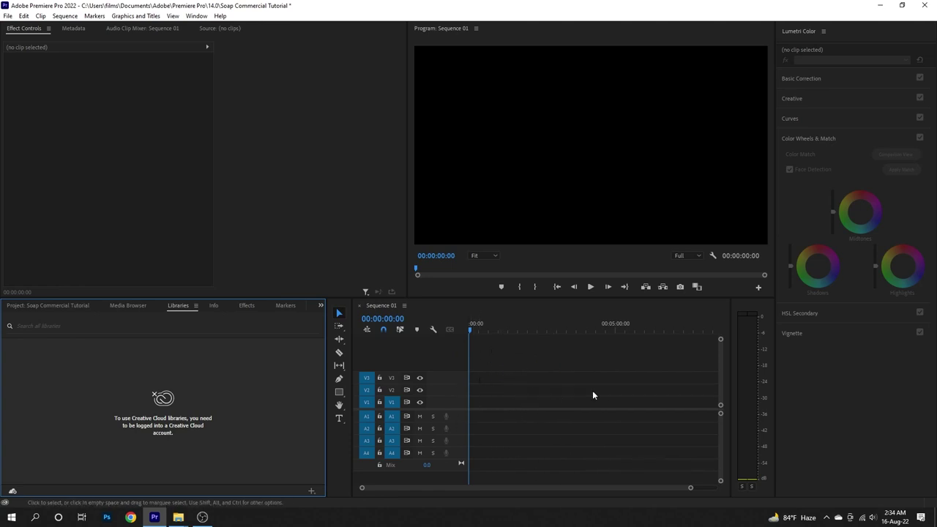
Step: Import all ten files from Selected Shots, then open Funky Commercial Music.mp3 for preview
click(8, 15)
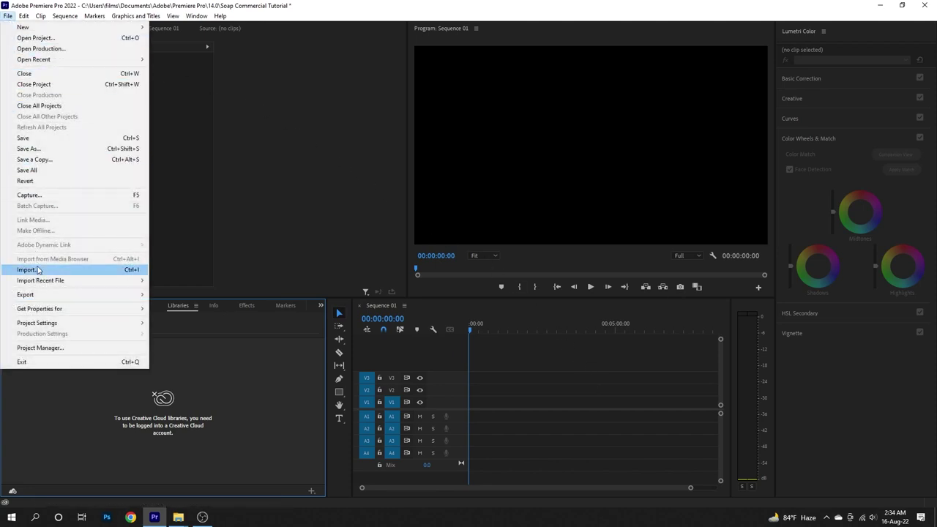
click(29, 269)
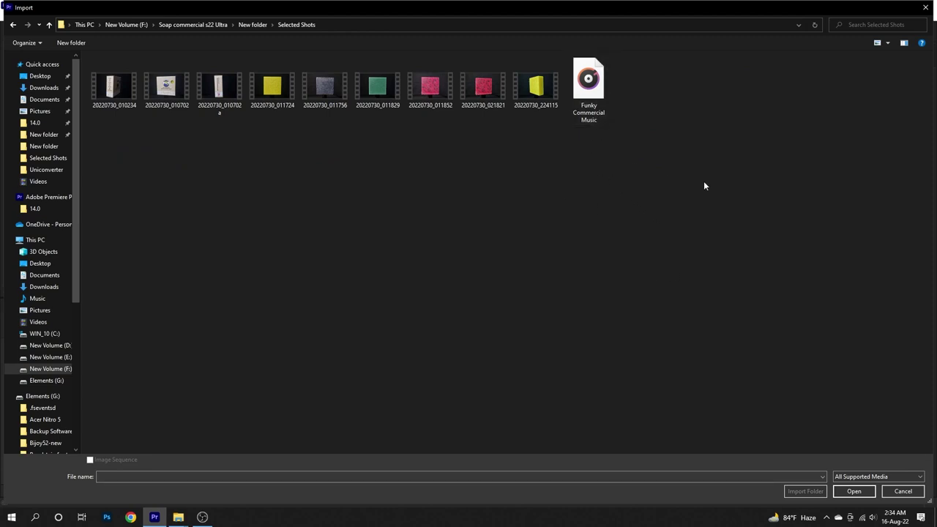
drag(680, 171, 96, 89)
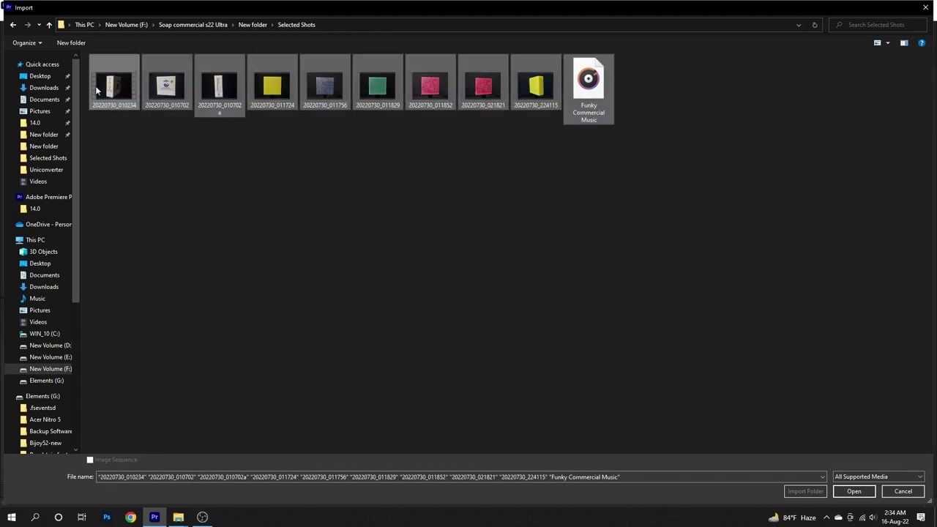
click(855, 491)
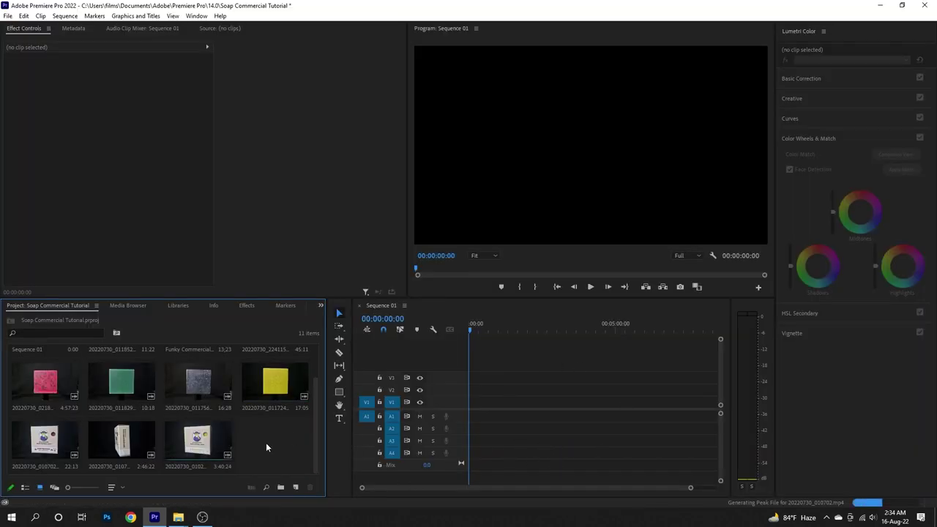
scroll(266, 442, up, 1)
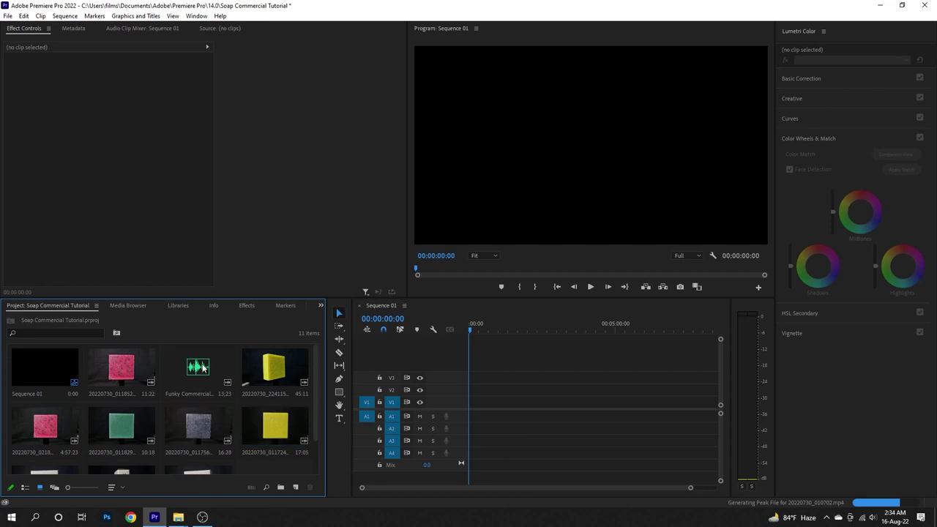
double_click(203, 368)
Step: Listen to the music and place only its audio at the start of A1
click(207, 288)
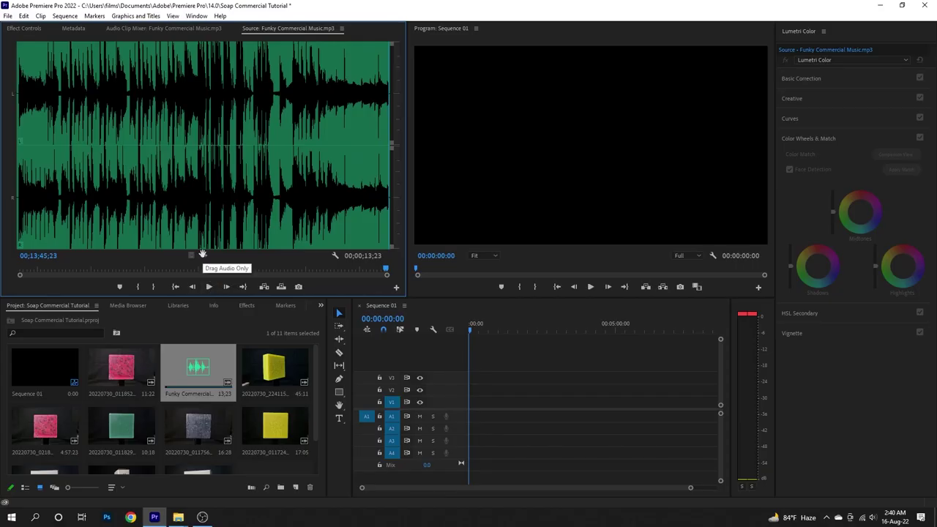
mouse_move(202, 254)
mouse_down()
mouse_move(484, 399)
mouse_move(472, 417)
mouse_up()
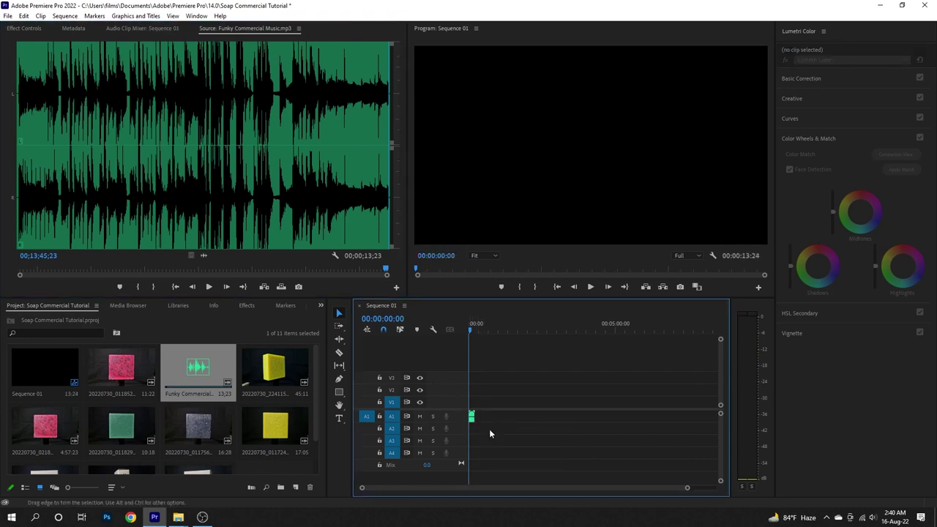
drag(686, 488, 535, 488)
Step: Replay the sequence from the start several times to preview the music's opening
click(590, 287)
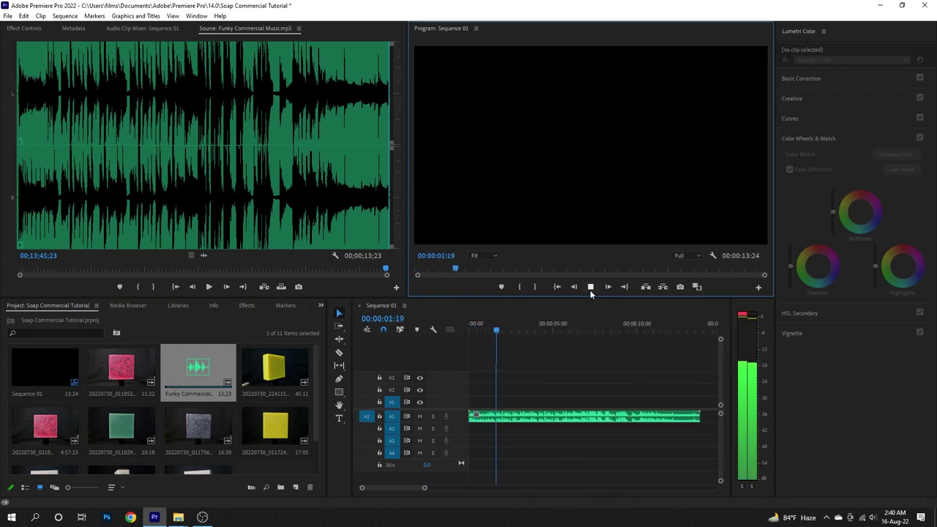
click(481, 421)
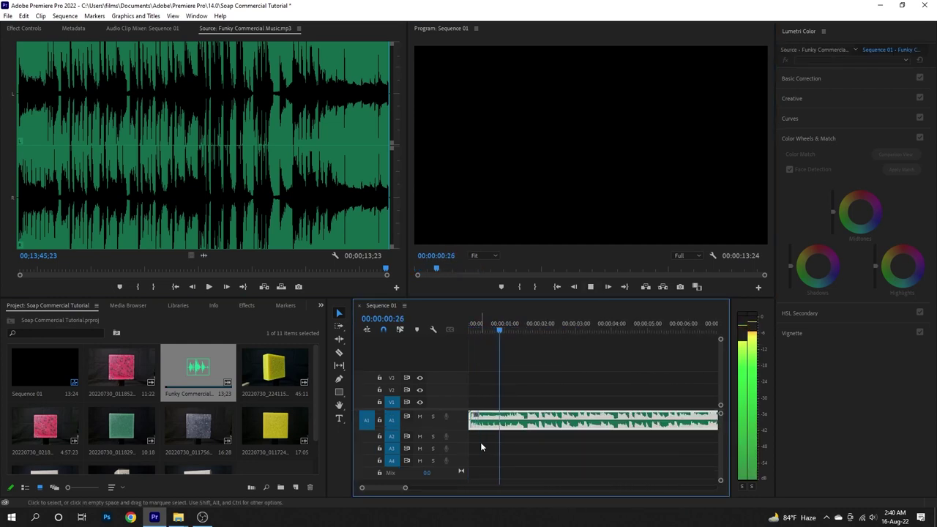
key(Home)
key(space)
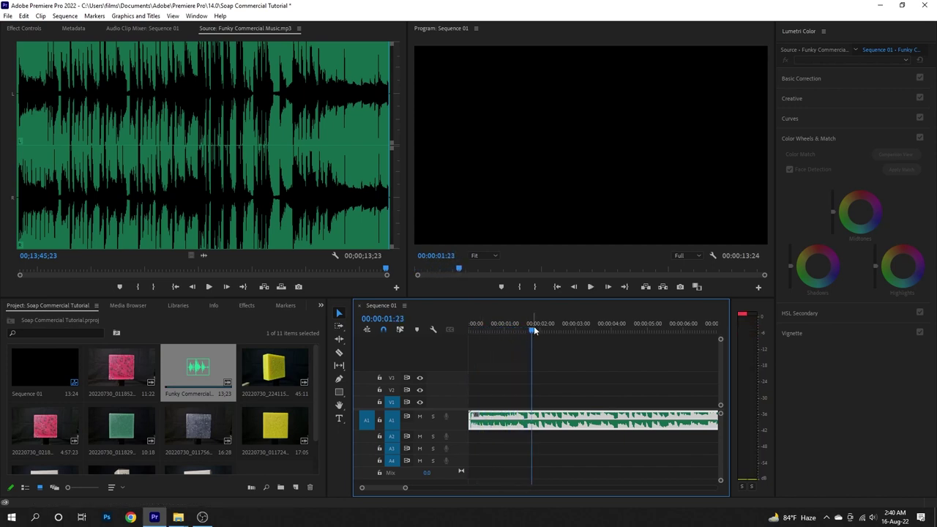
key(Home)
key(space)
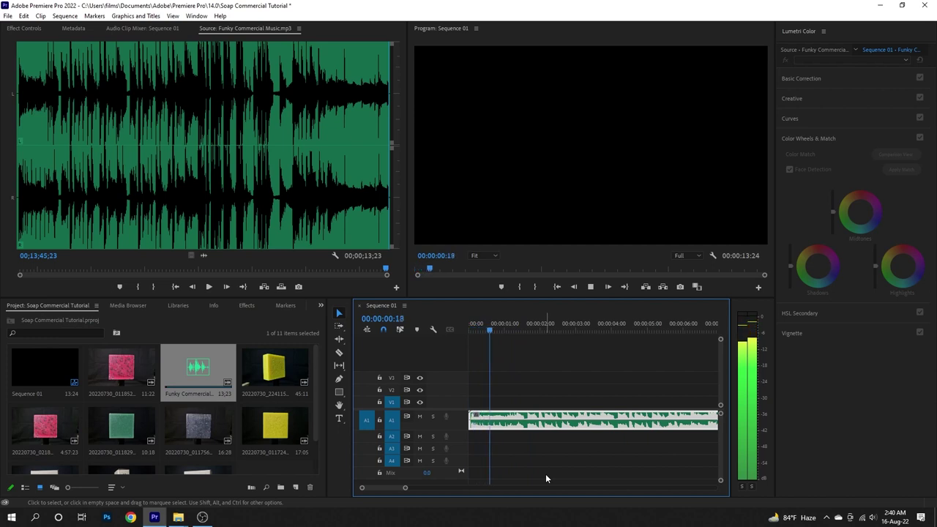
key(space)
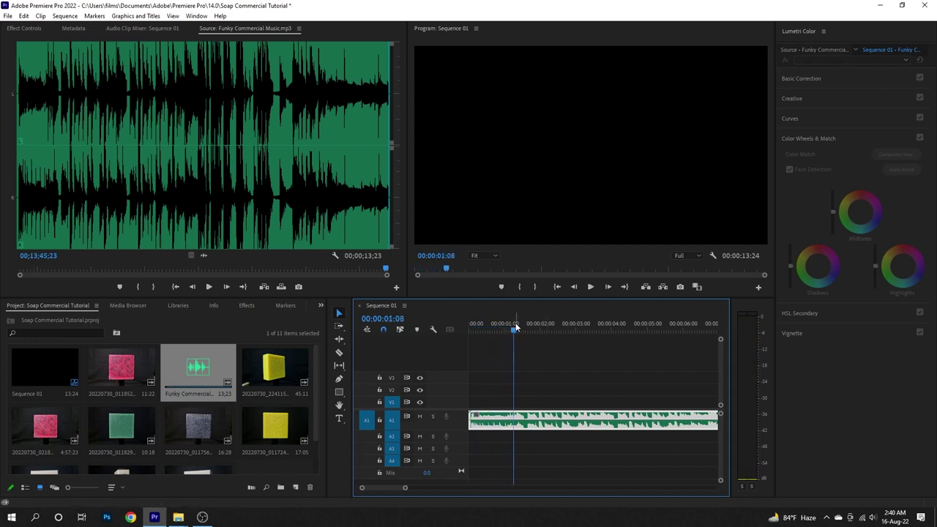
key(Home)
key(space)
key(space)
Step: Load the yellow soap clip in the Source monitor and preview it
drag(405, 488, 391, 487)
double_click(275, 429)
click(209, 287)
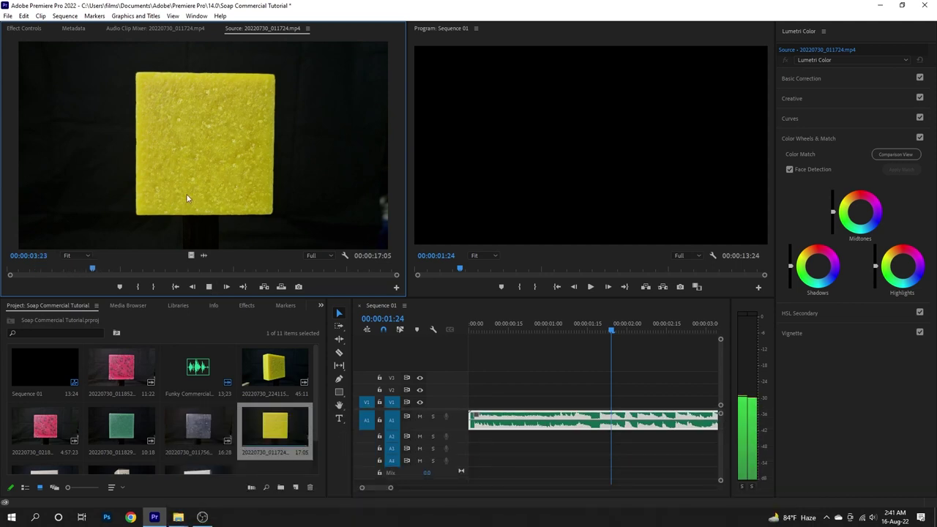
click(210, 287)
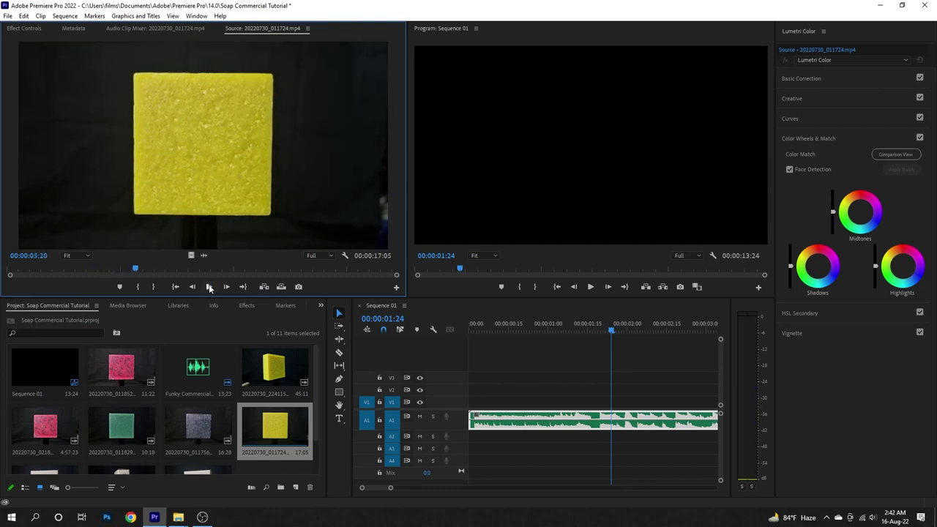
Step: Mark a two-second In/Out range and drop its video only onto V1 at the start
click(136, 287)
click(186, 270)
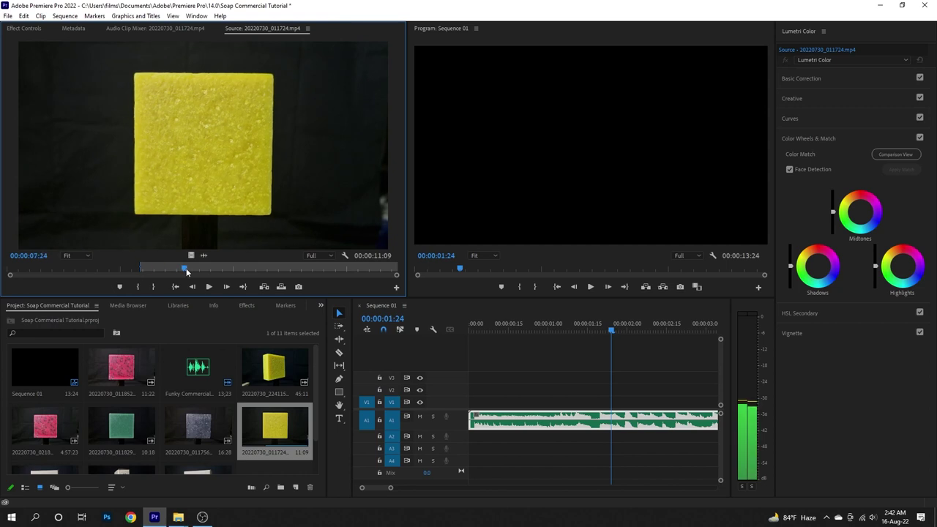
click(154, 287)
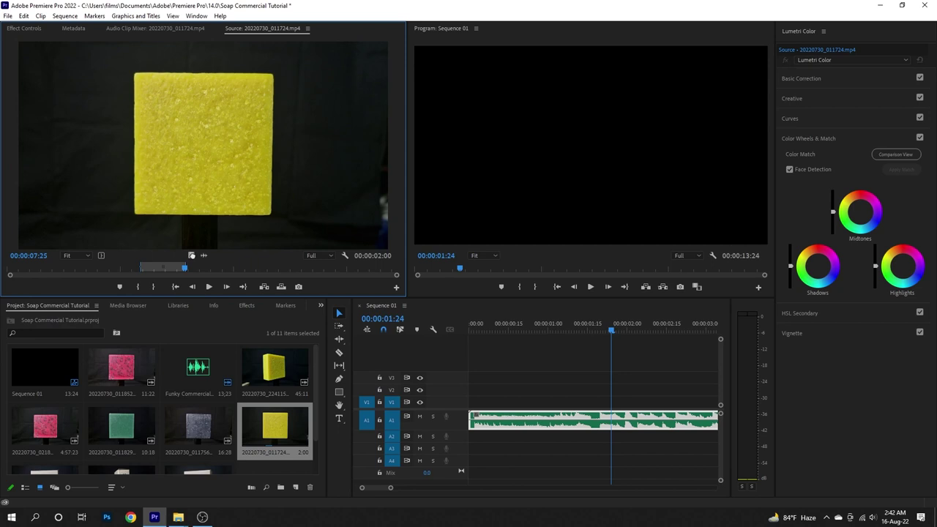
drag(191, 256, 455, 404)
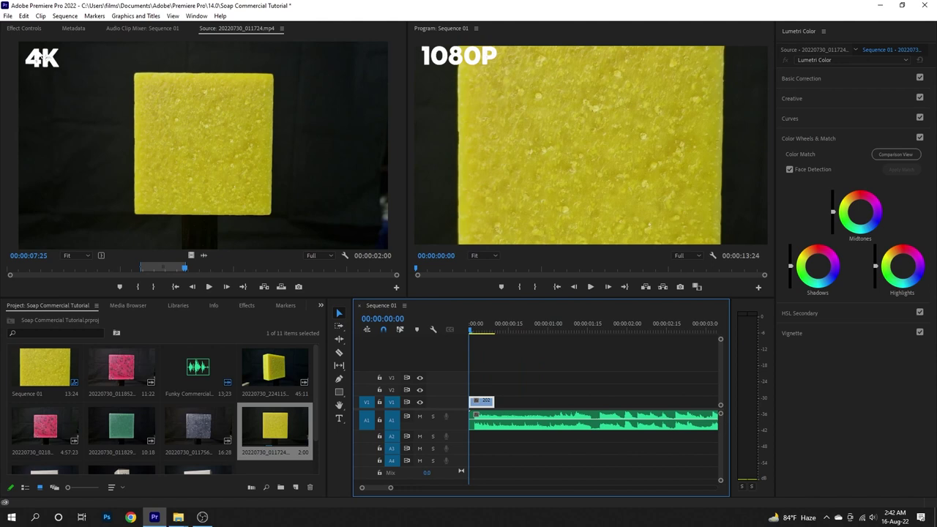
Step: Scale the yellow soap shot to 96, rotate it -24° and shift it diagonally in frame
click(24, 28)
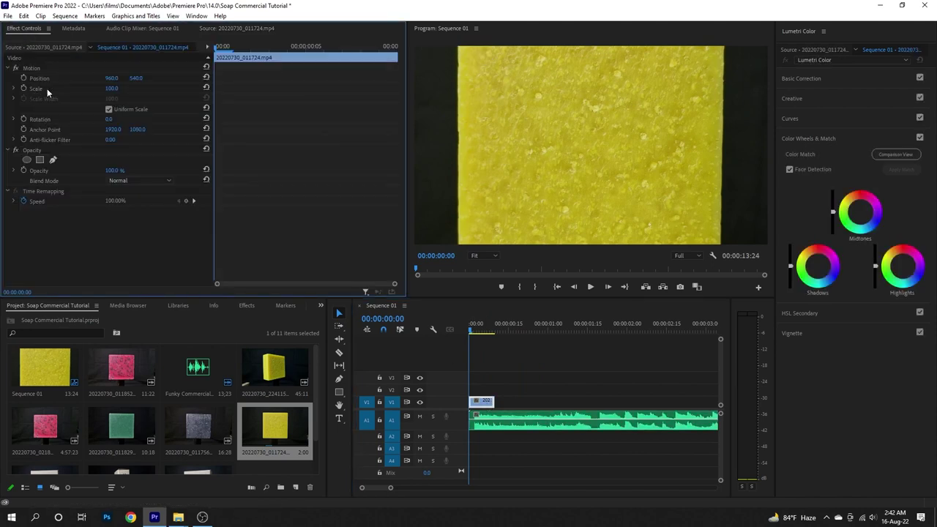
mouse_move(112, 89)
mouse_down()
mouse_move(76, 88)
mouse_move(172, 79)
mouse_up()
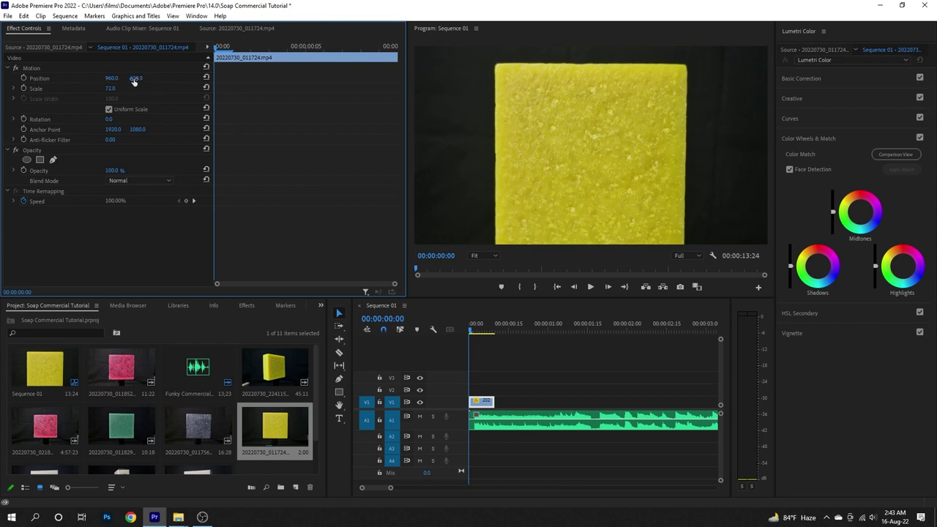
mouse_move(110, 89)
mouse_down()
mouse_move(168, 79)
mouse_move(157, 78)
mouse_up()
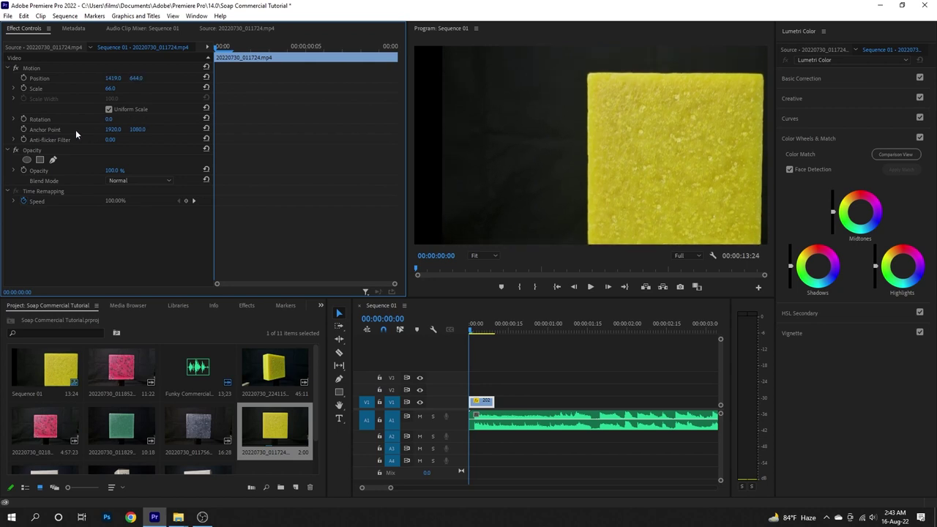
drag(110, 118, 110, 119)
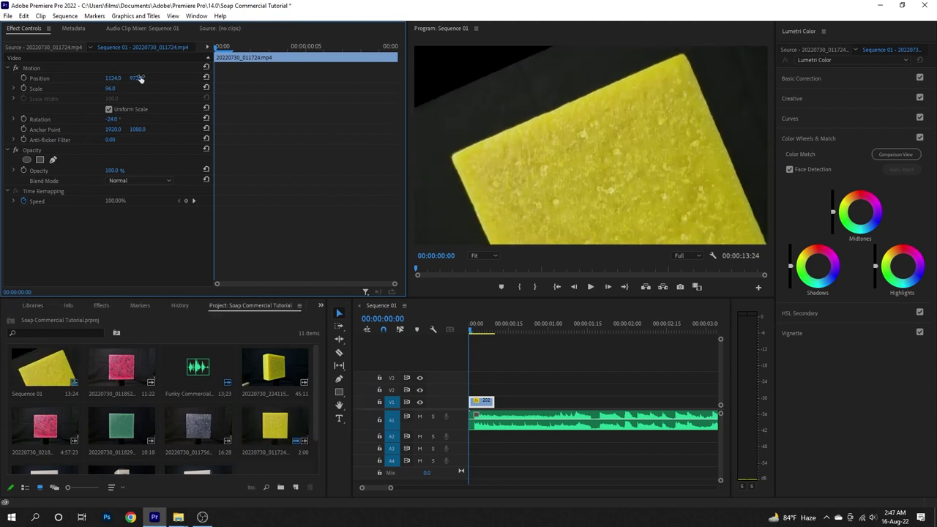
drag(138, 78, 114, 78)
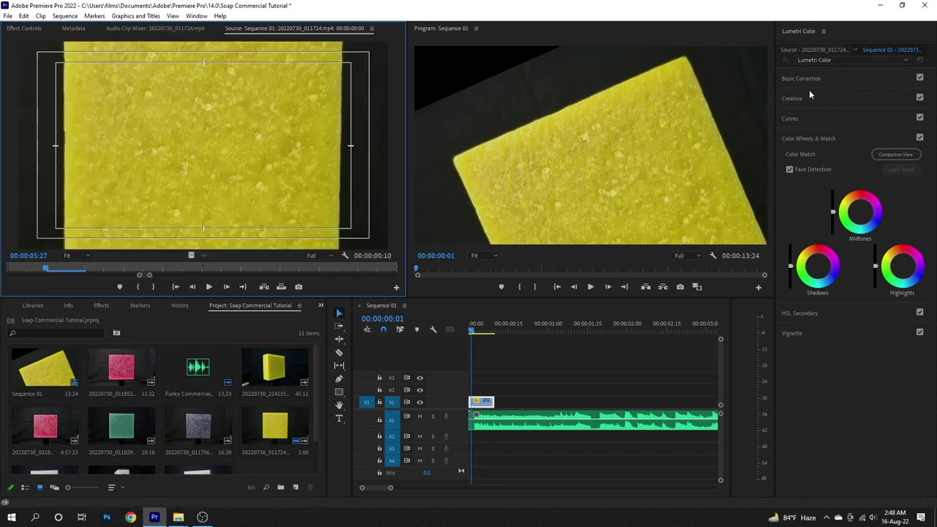
Step: Open the Lumetri Color panel with the yellow soap clip selected
click(827, 139)
click(196, 15)
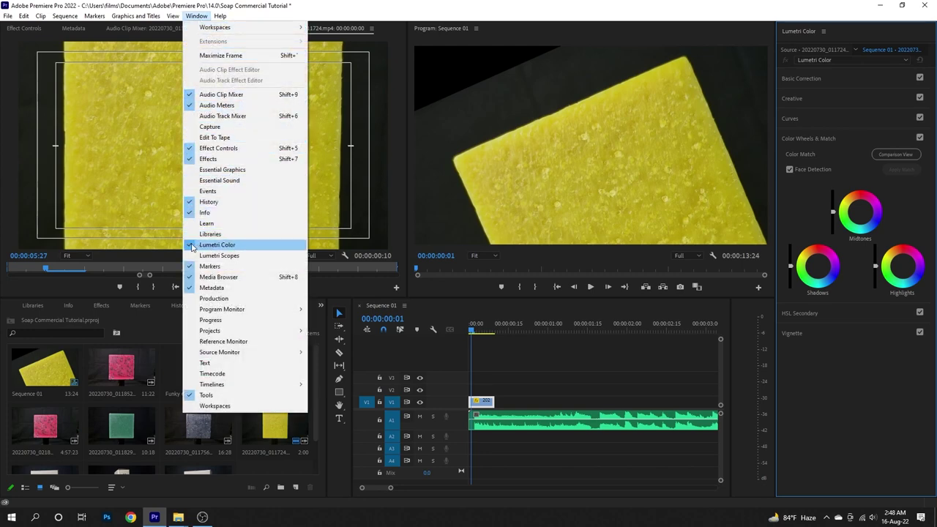
click(259, 248)
click(483, 403)
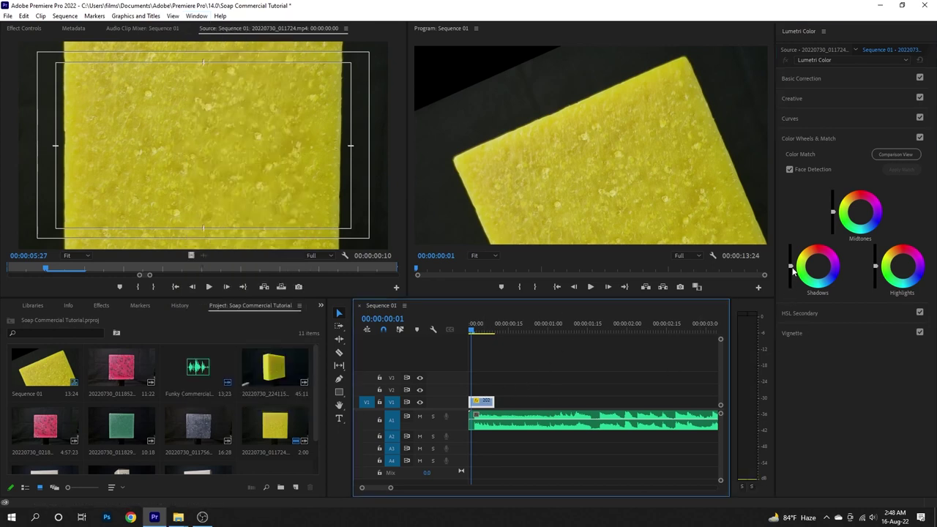
Step: Darken the shadows, raise the midtones and set Blacks to -58.2 for a black background
click(792, 268)
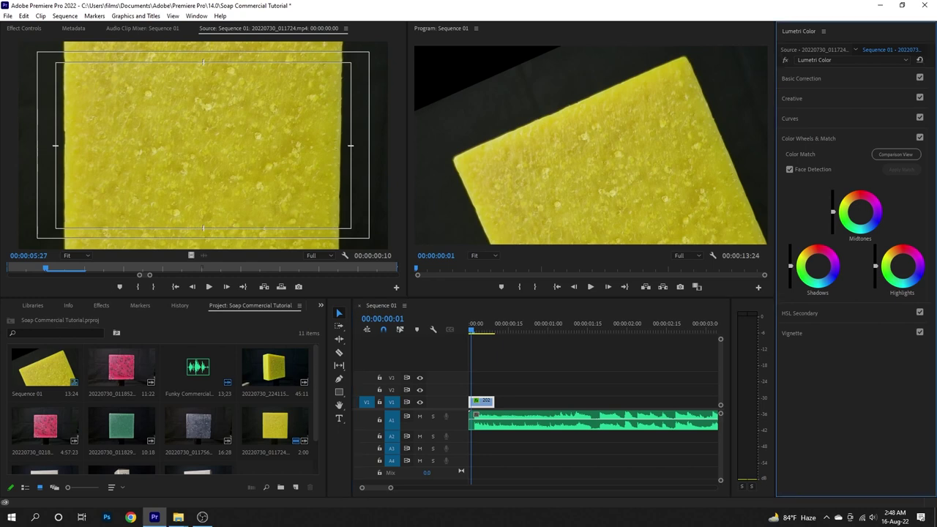
drag(790, 269, 790, 279)
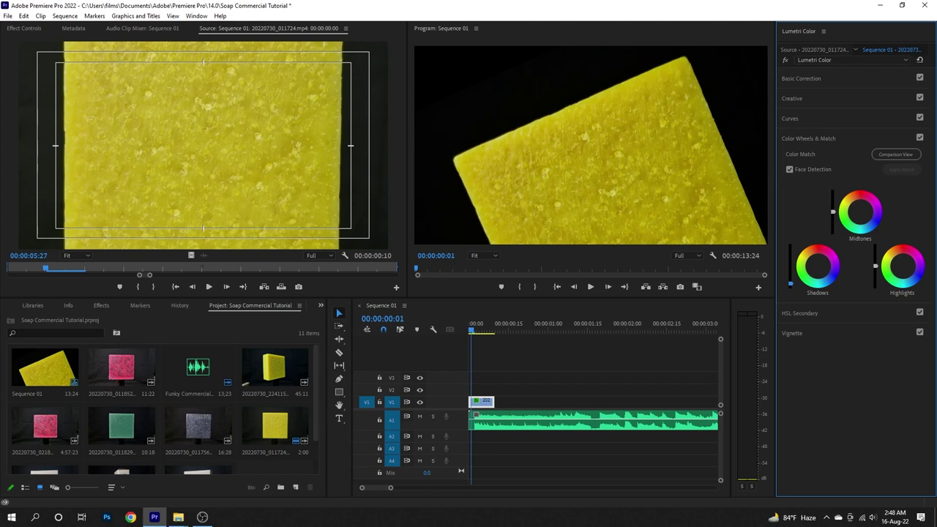
drag(791, 281, 791, 283)
drag(833, 212, 833, 200)
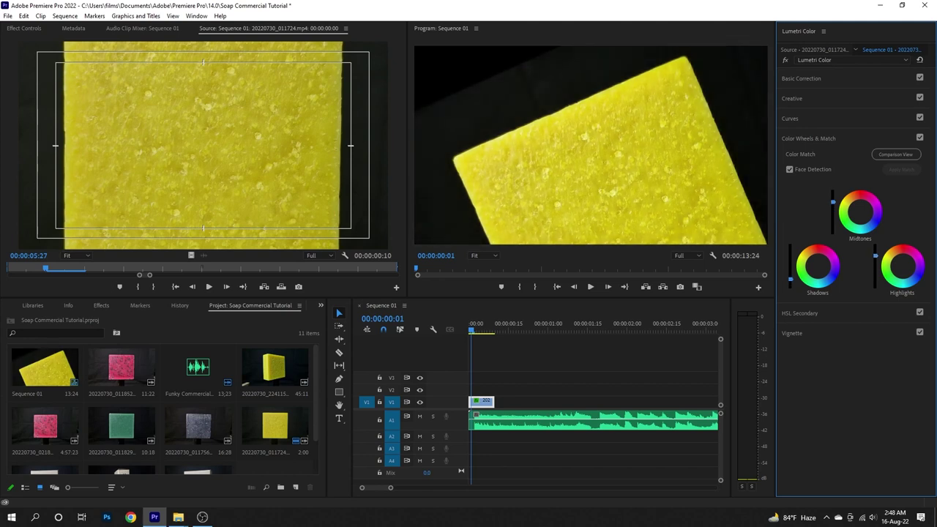
drag(875, 255, 875, 253)
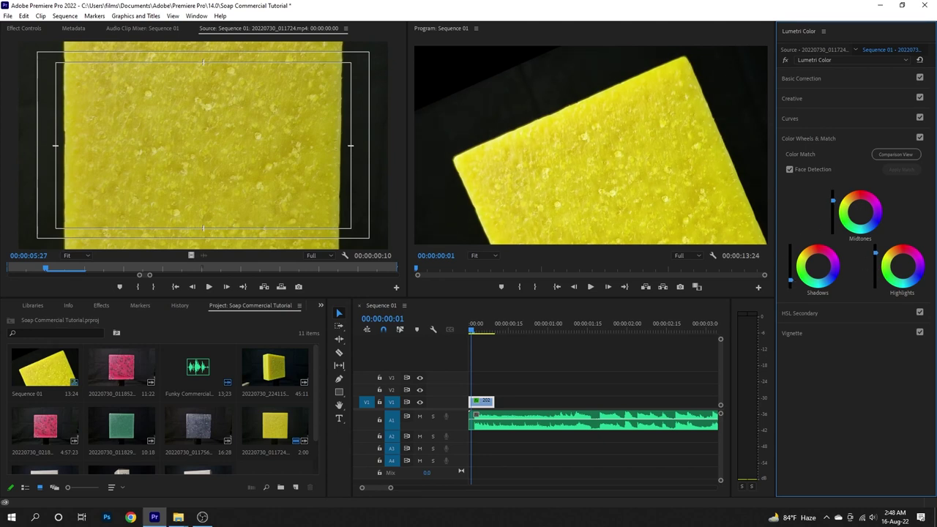
click(841, 79)
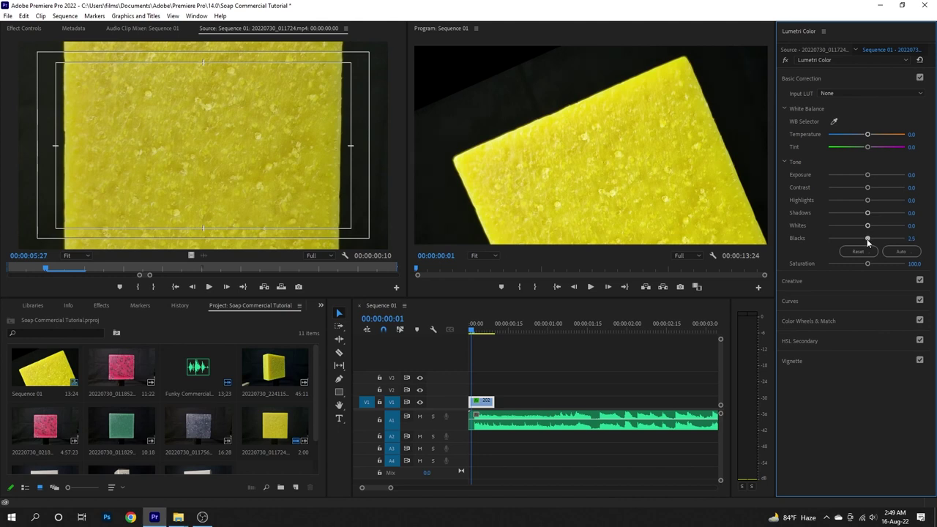
drag(868, 238, 844, 245)
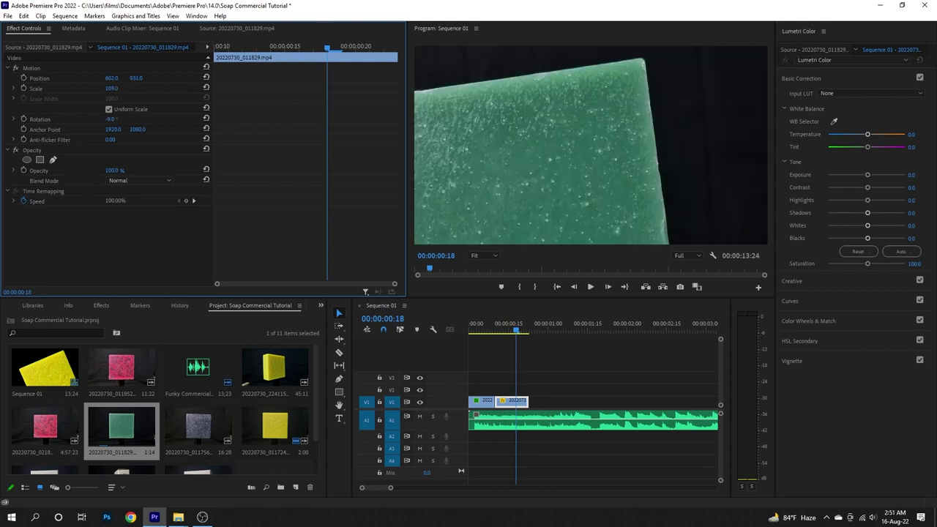
Step: Tilt the green soap shot, brighten its midtones and darken its blacks, then rotate and reposition the pink shot
drag(110, 119, 115, 120)
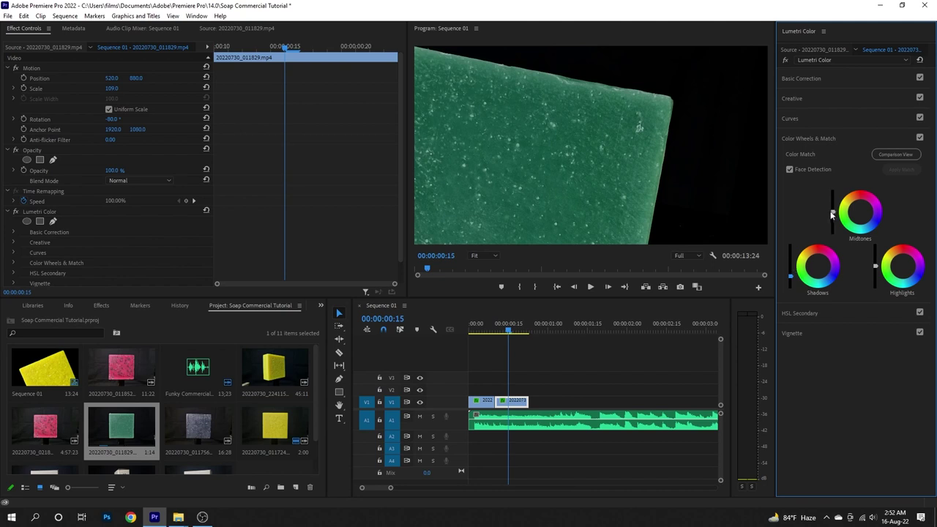
drag(832, 215, 832, 202)
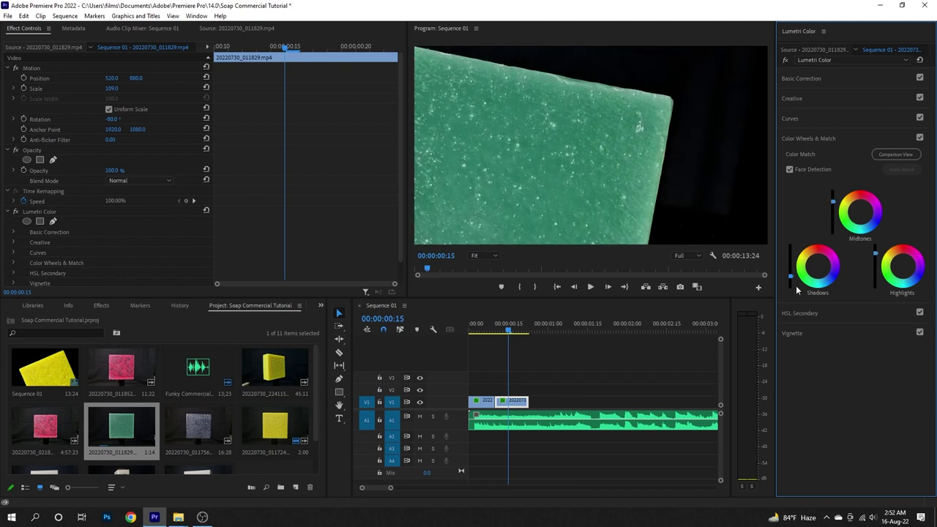
click(801, 78)
drag(868, 239, 854, 241)
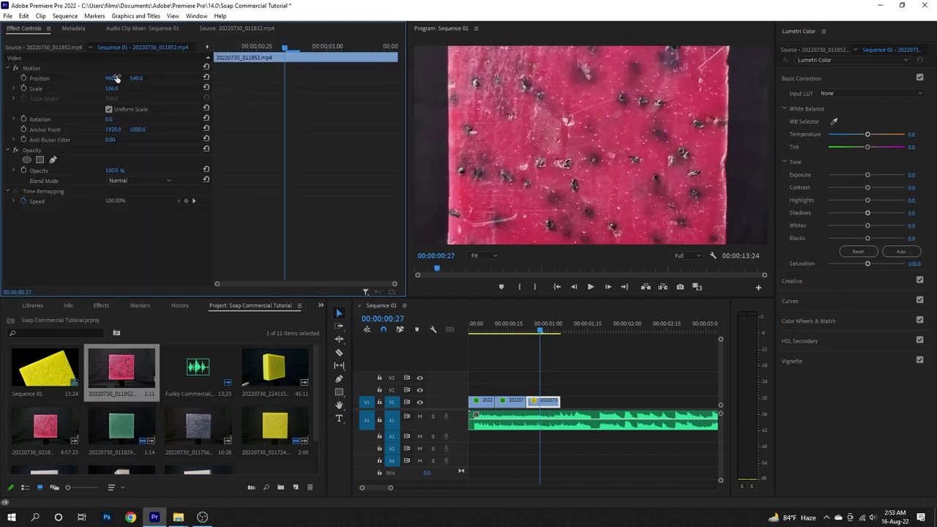
drag(135, 77, 135, 77)
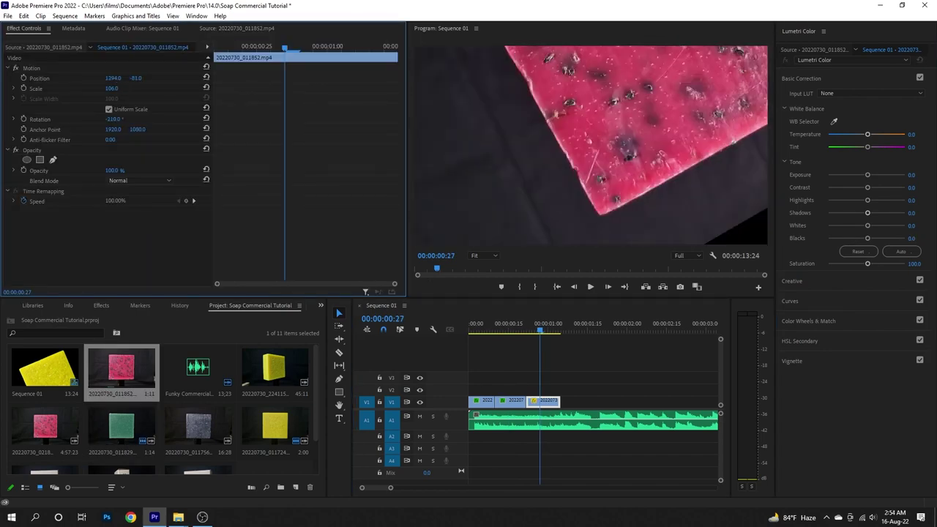
drag(108, 118, 115, 119)
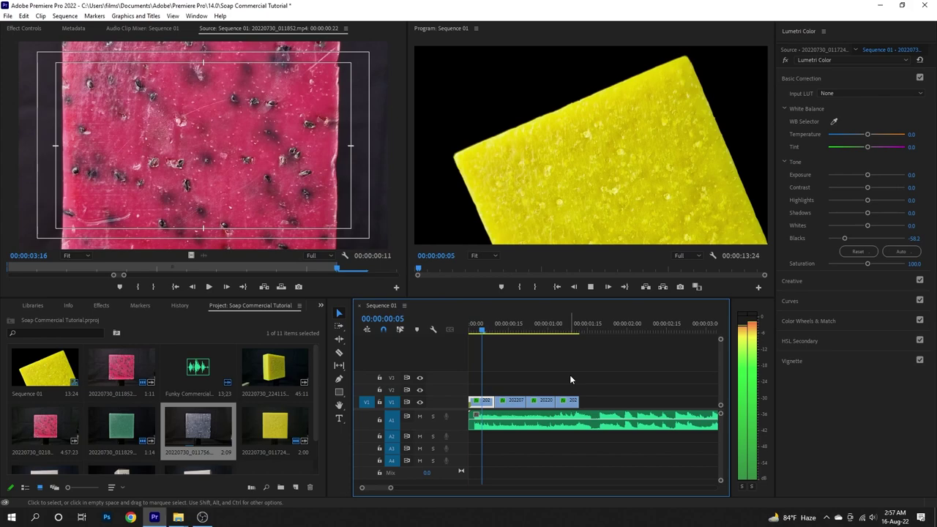
Step: Inspect the grey soap clip, then play the sequence from the start
double_click(568, 400)
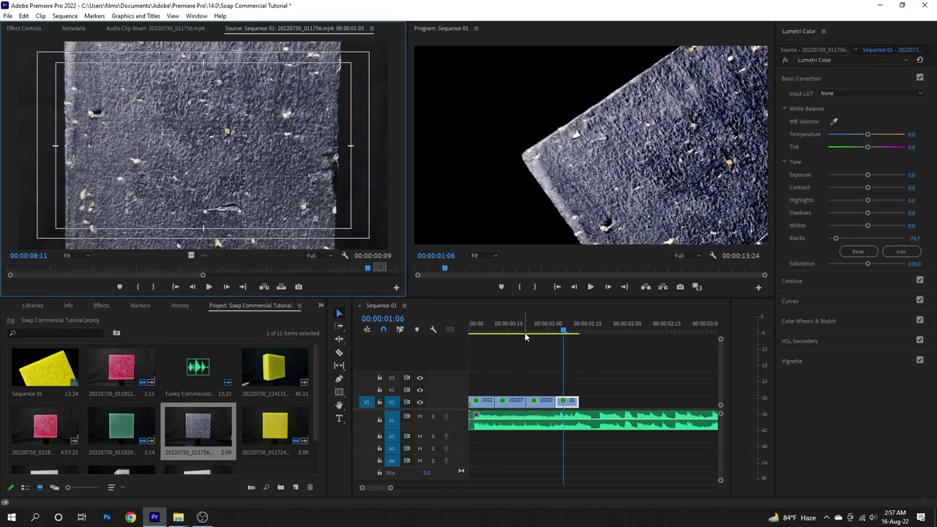
drag(525, 336, 411, 332)
click(491, 347)
key(space)
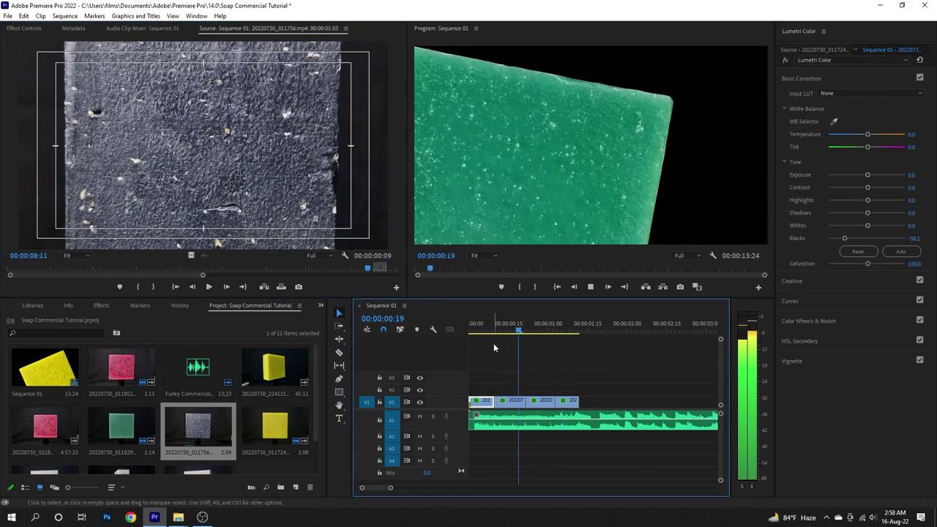
key(space)
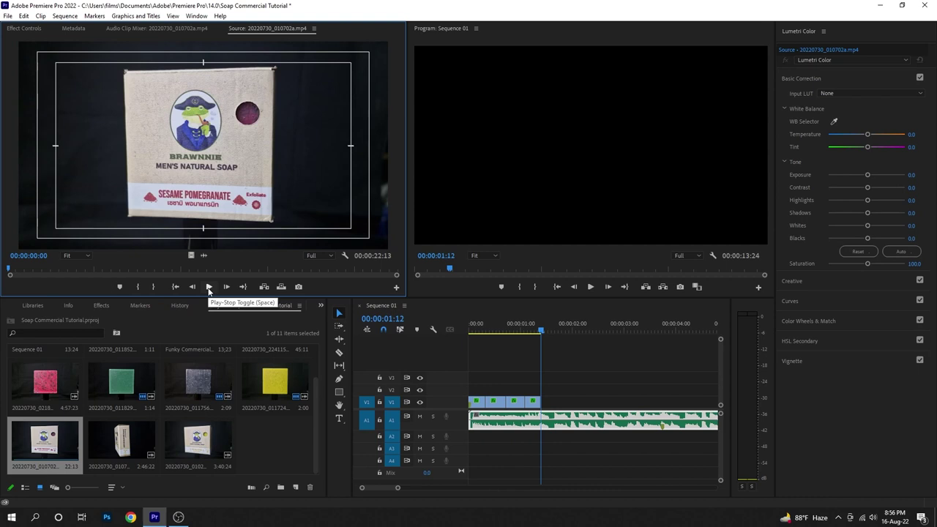
Step: Play the soap box footage in the Source monitor through to its Sesame Pomegranate label
click(209, 287)
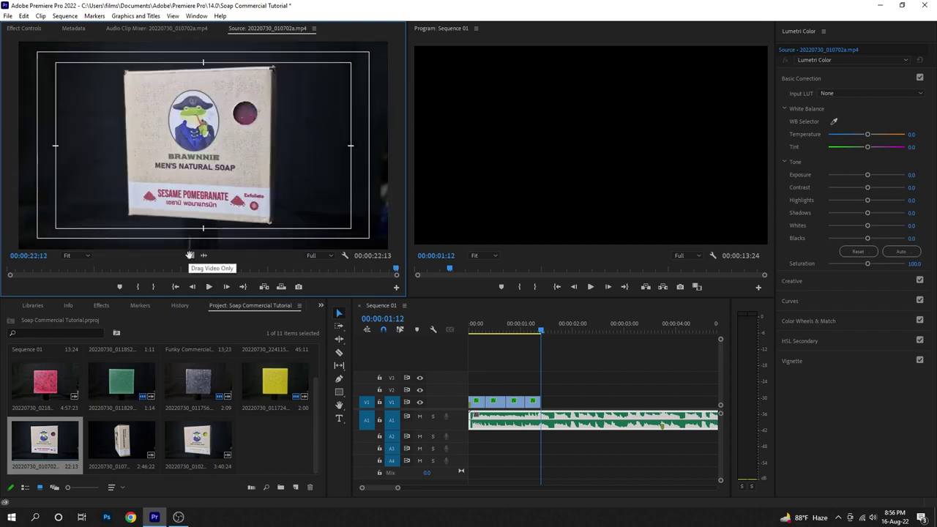
Step: Drop the soap box video onto V1 from 00:01:12 to 00:23:24 and scrub through it
drag(189, 255, 190, 256)
drag(358, 364, 546, 403)
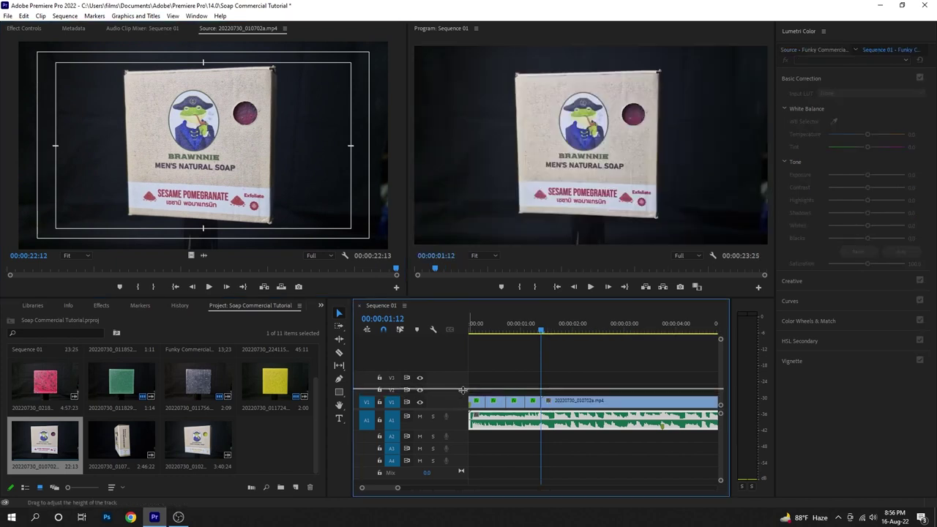
drag(458, 396, 458, 388)
scroll(512, 405, down, 2)
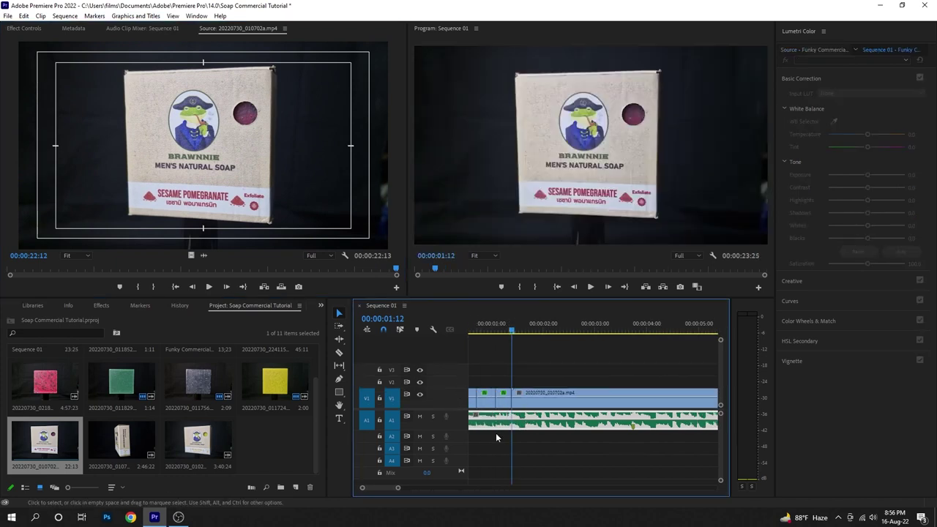
drag(399, 487, 448, 492)
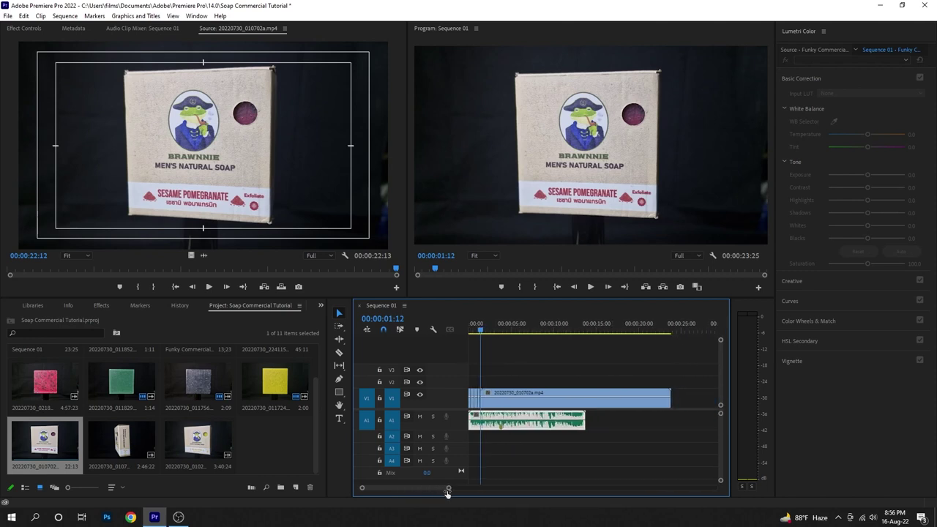
click(586, 399)
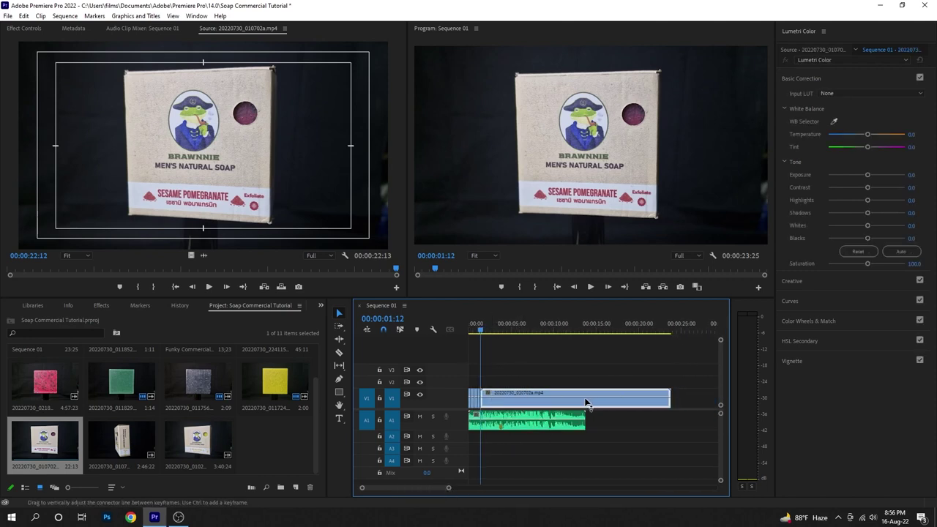
drag(448, 491, 427, 488)
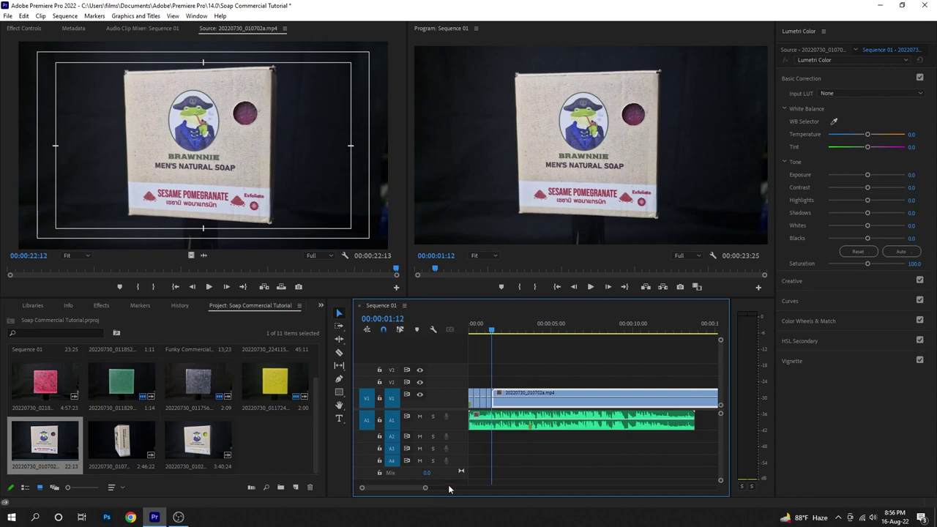
mouse_move(553, 334)
mouse_down()
mouse_move(652, 350)
mouse_move(551, 335)
mouse_move(617, 338)
mouse_move(653, 352)
mouse_move(634, 354)
mouse_up()
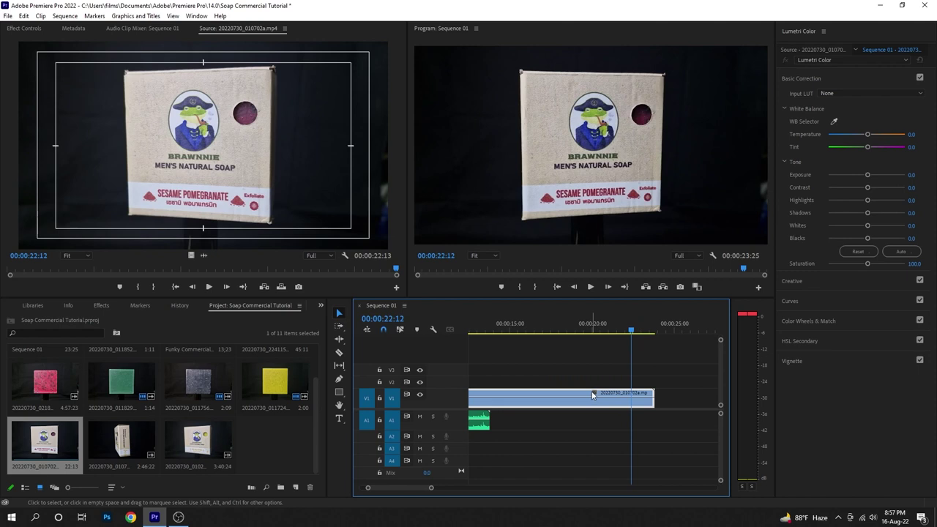
Step: Show the box clip's time-remapping speed line and add a split speed keyframe around 00:00:21:04
click(595, 394)
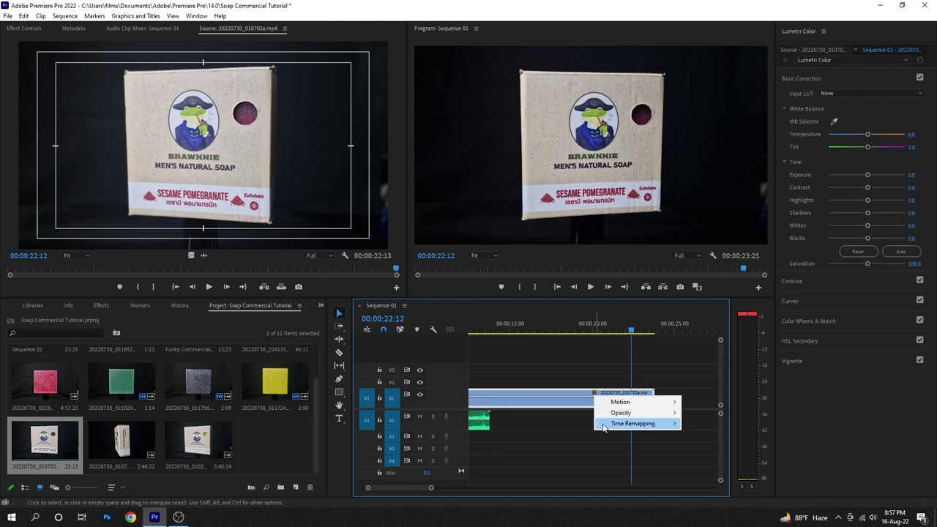
mouse_move(621, 429)
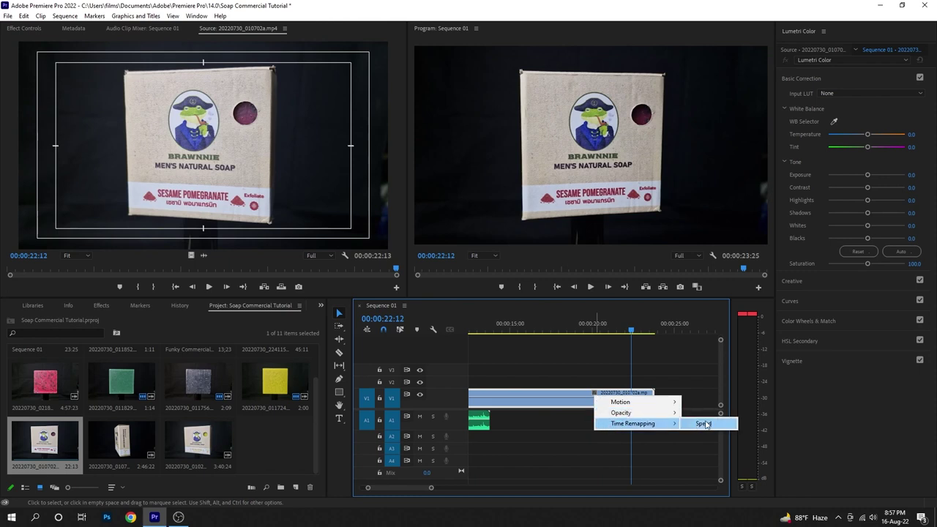
click(702, 424)
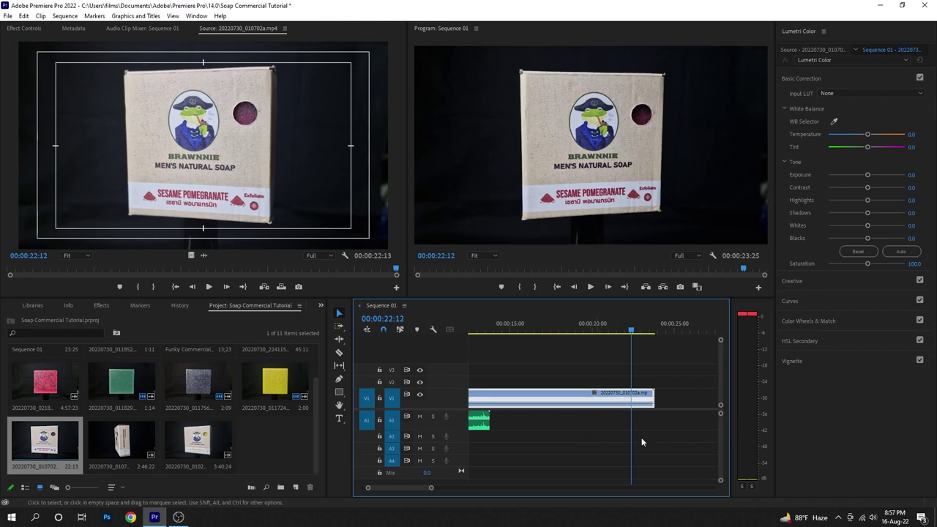
drag(430, 490, 419, 489)
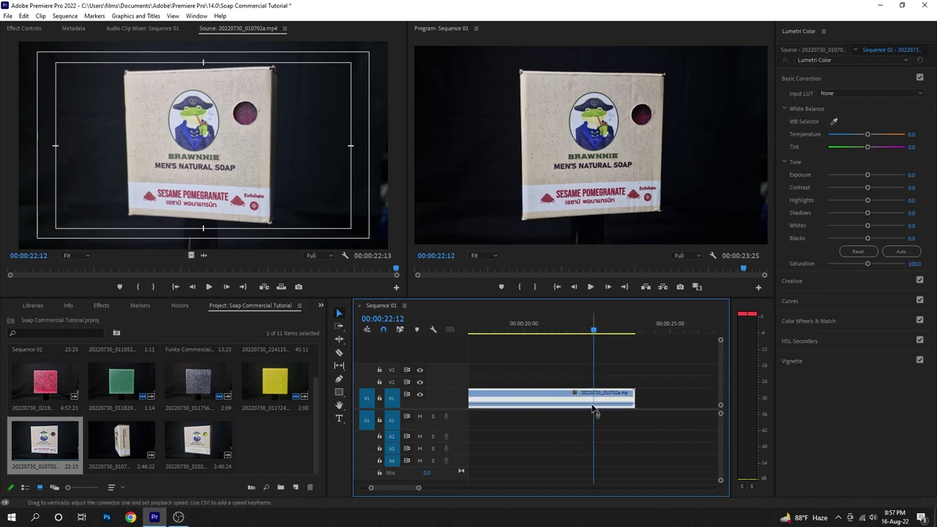
key(p)
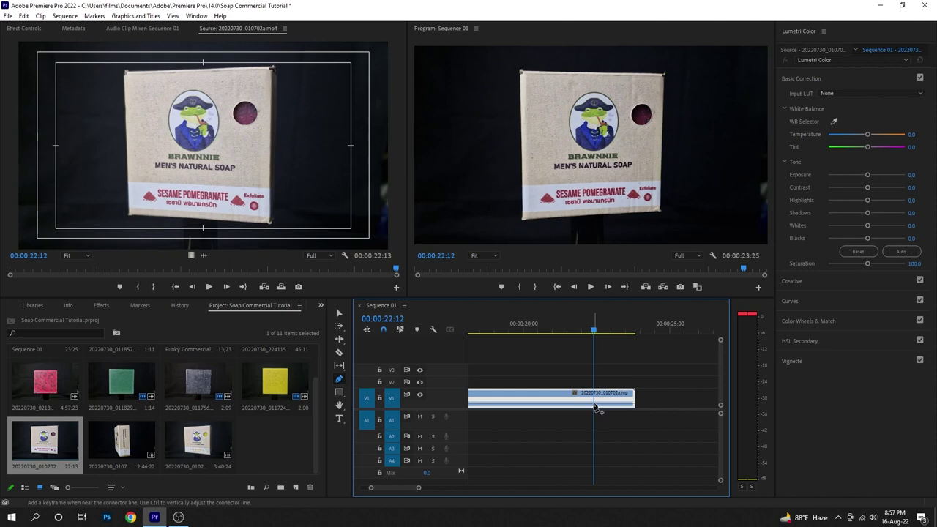
click(594, 403)
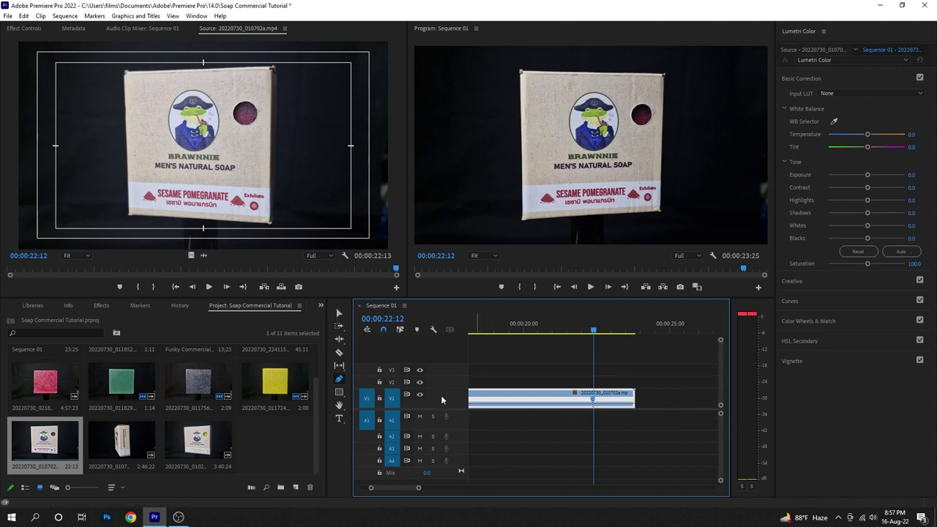
drag(451, 389, 453, 377)
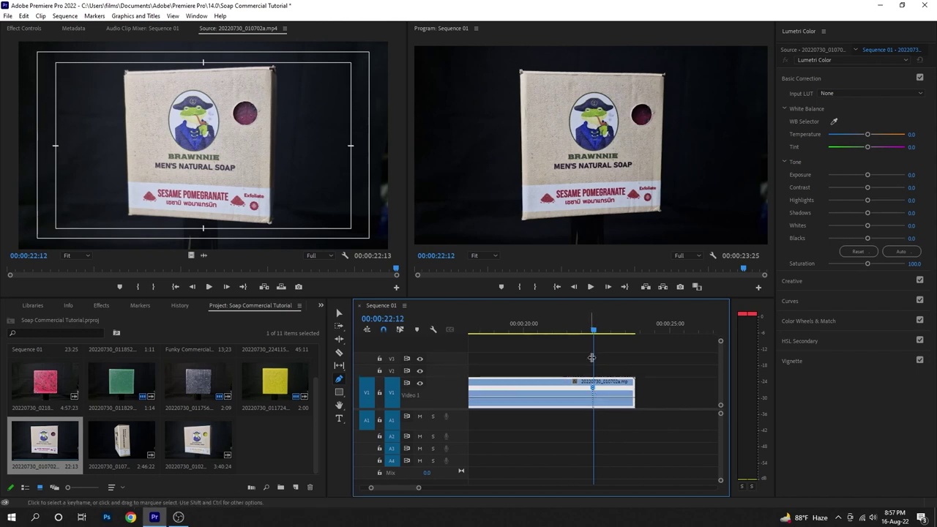
click(557, 332)
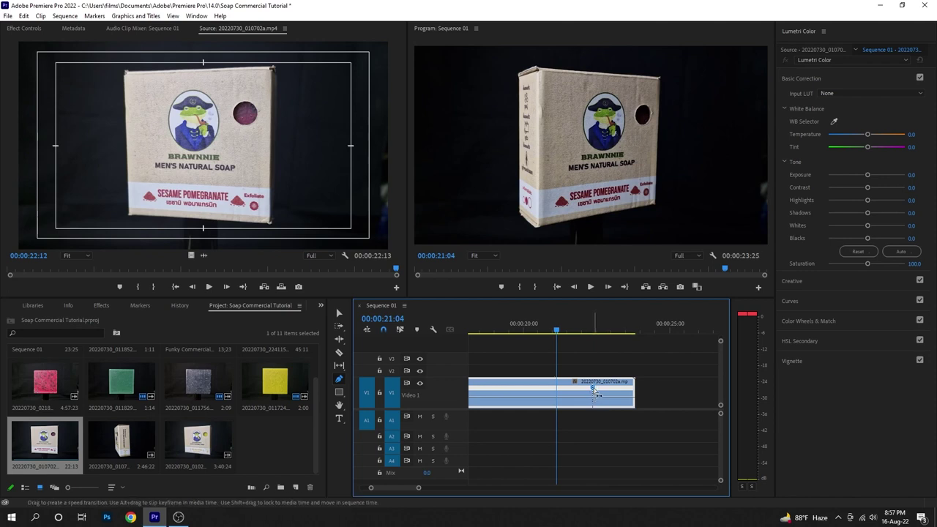
drag(594, 391, 590, 388)
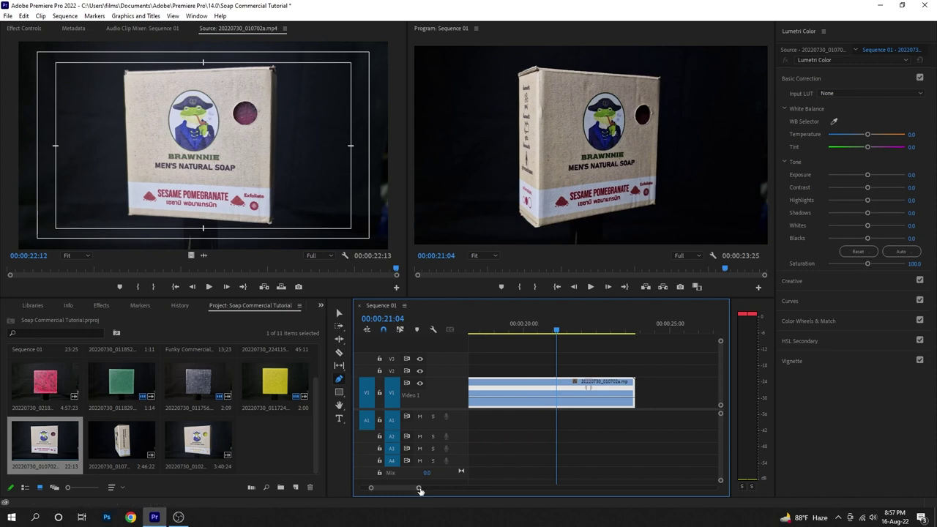
drag(419, 488, 481, 488)
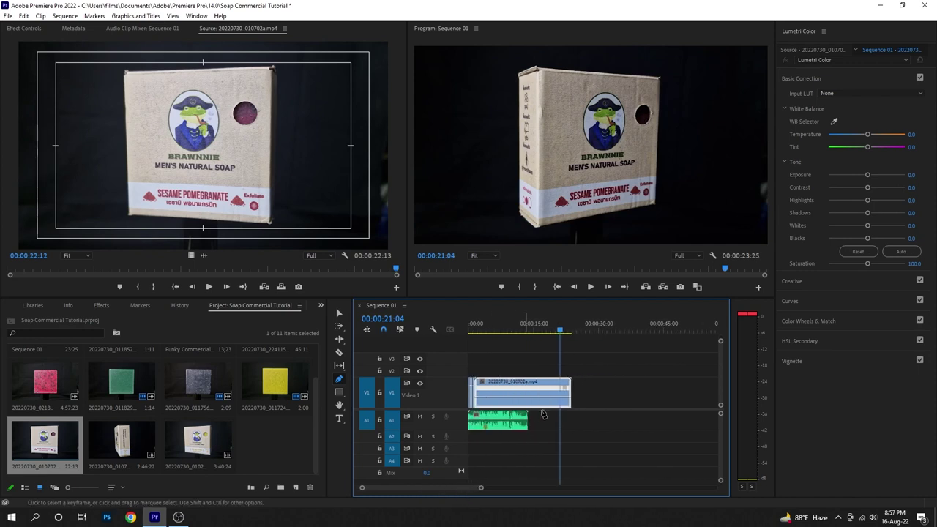
drag(481, 487, 439, 495)
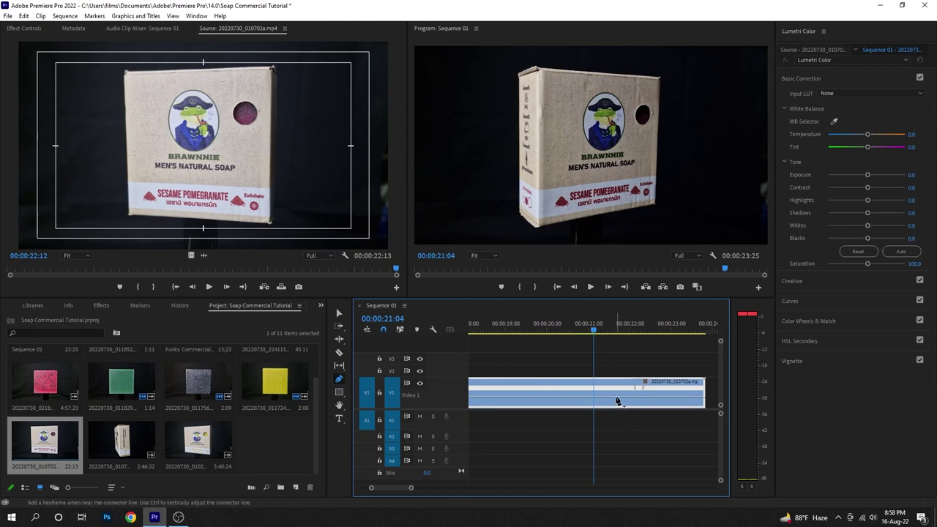
Step: Drag the ramped section's speed line up to about 107%
key(v)
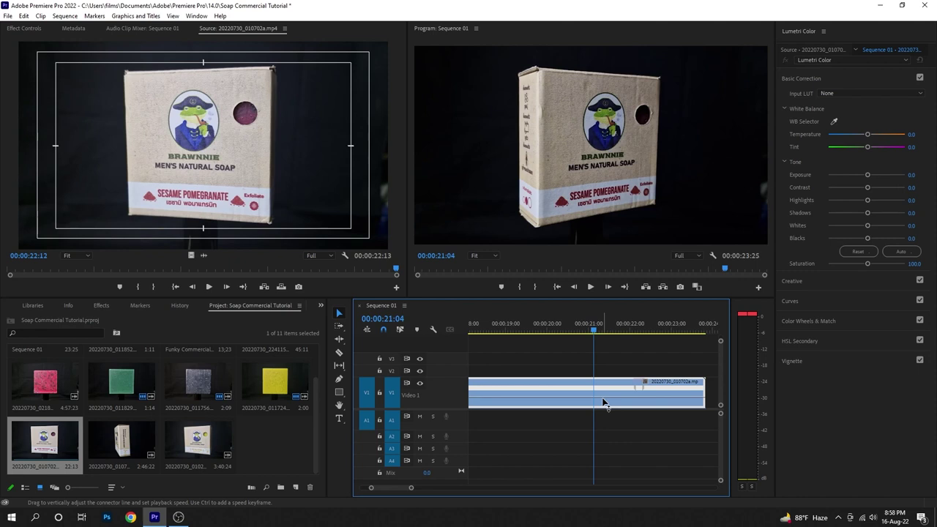
drag(603, 402, 603, 399)
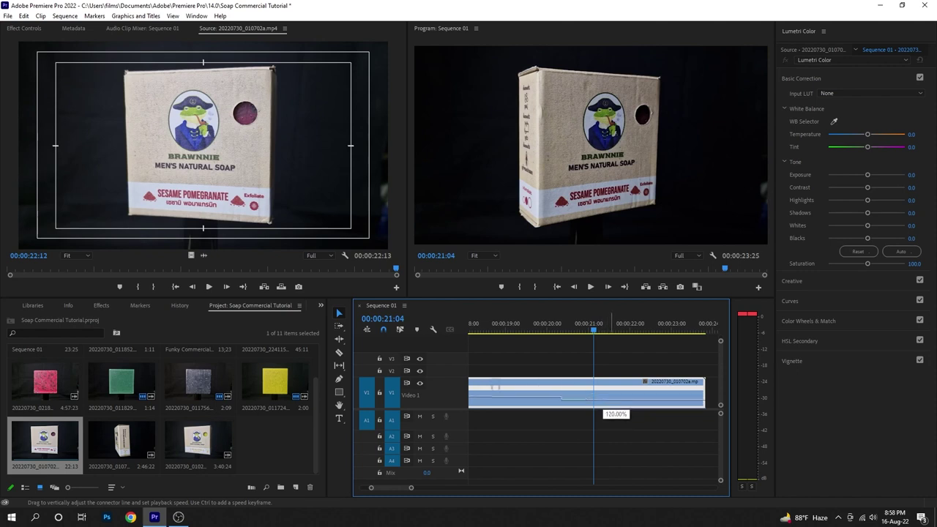
drag(603, 399, 604, 396)
drag(603, 397, 604, 382)
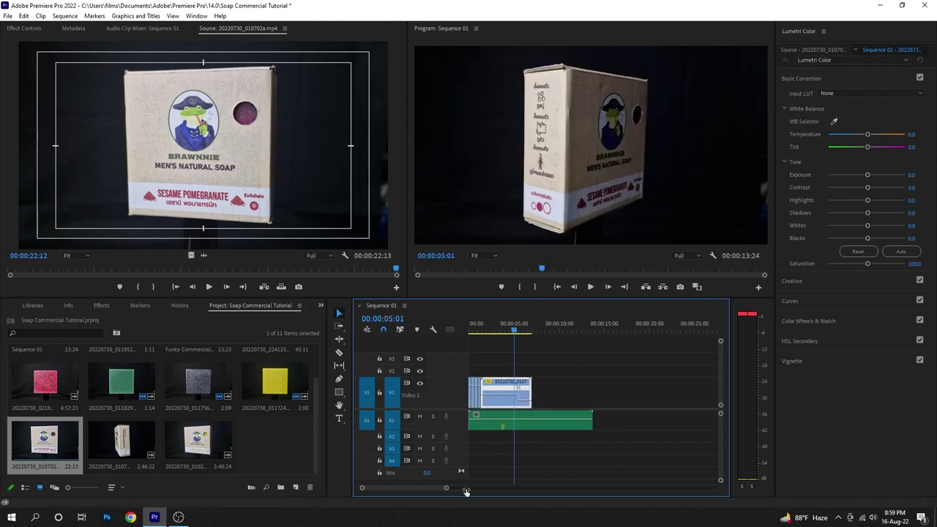
Step: Replay the speed ramp from 00:00:02:12, then speed up the end so the clip finishes at 00:00:03:10
scroll(450, 492, up, 5)
key(backslash)
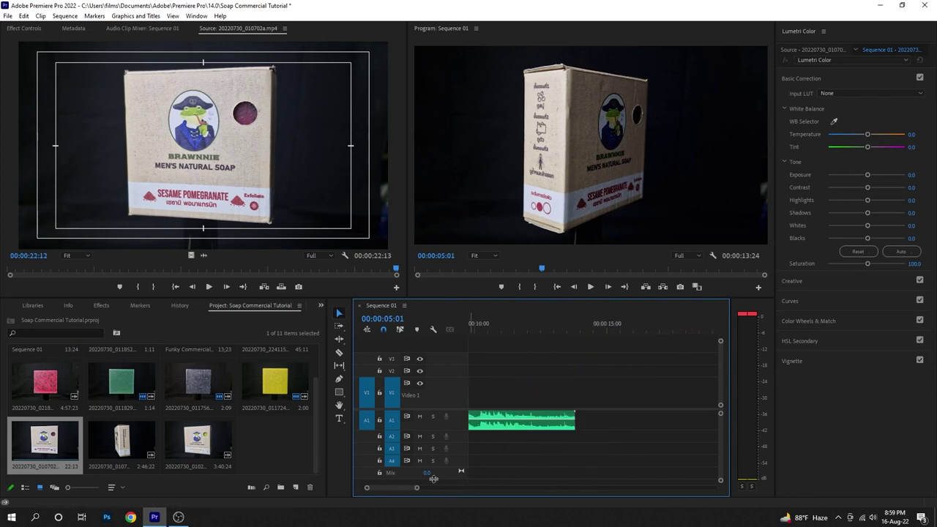
key(backslash)
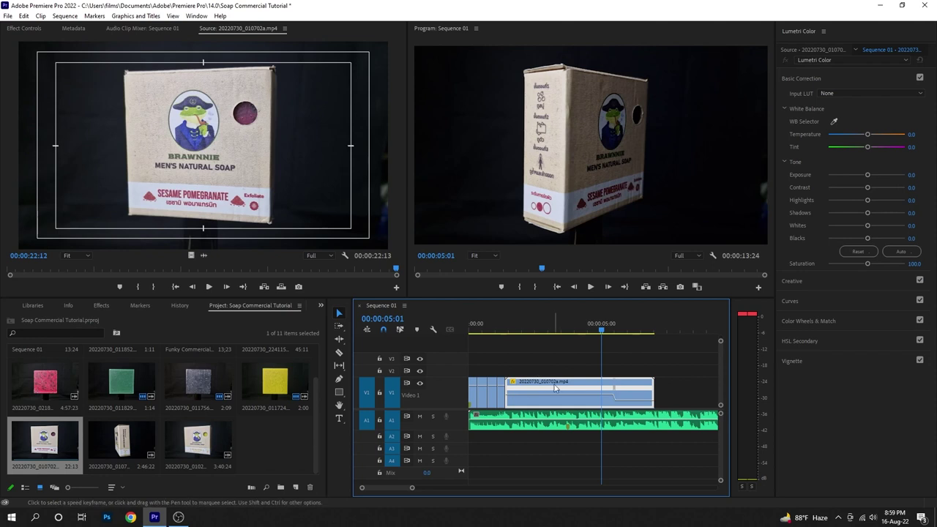
click(534, 332)
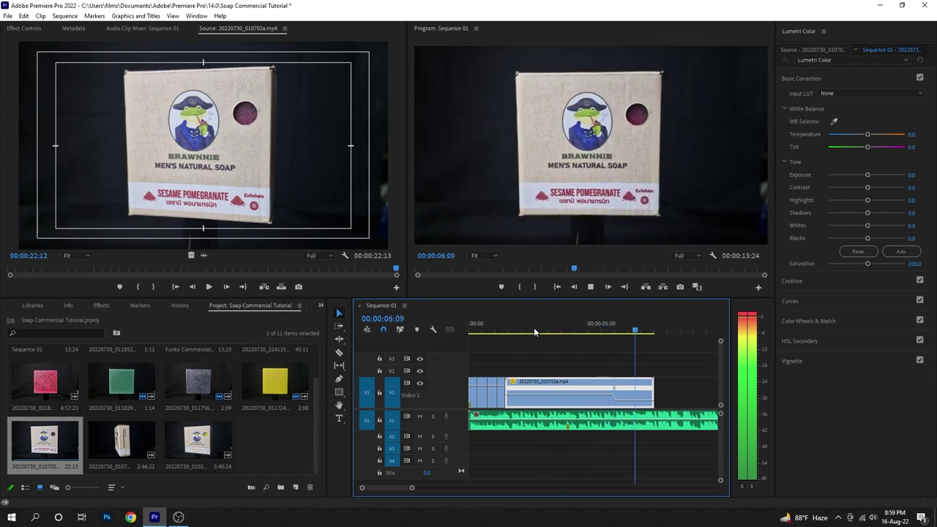
click(534, 331)
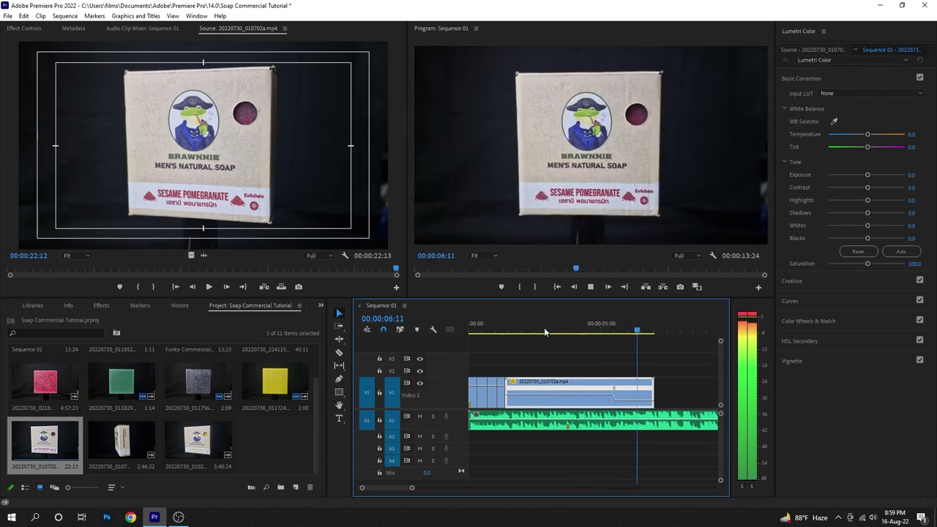
key(space)
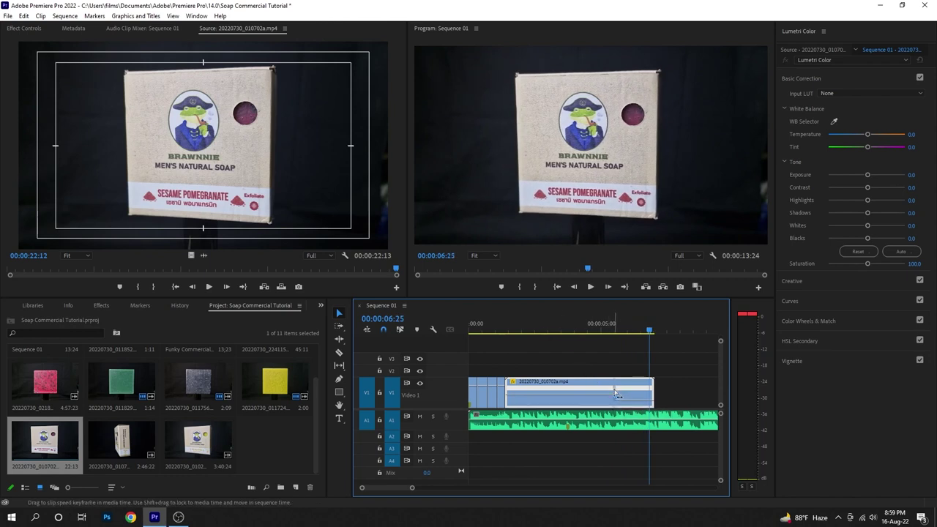
click(557, 328)
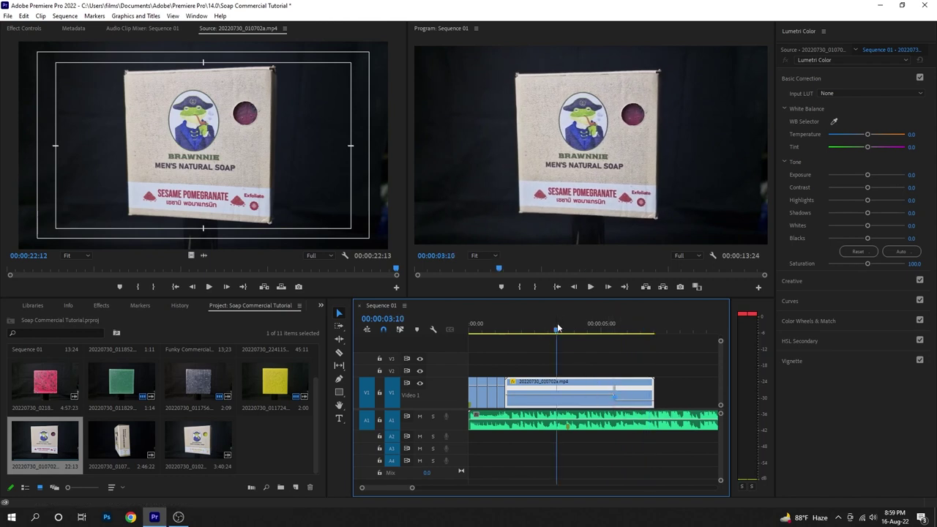
drag(558, 391, 533, 217)
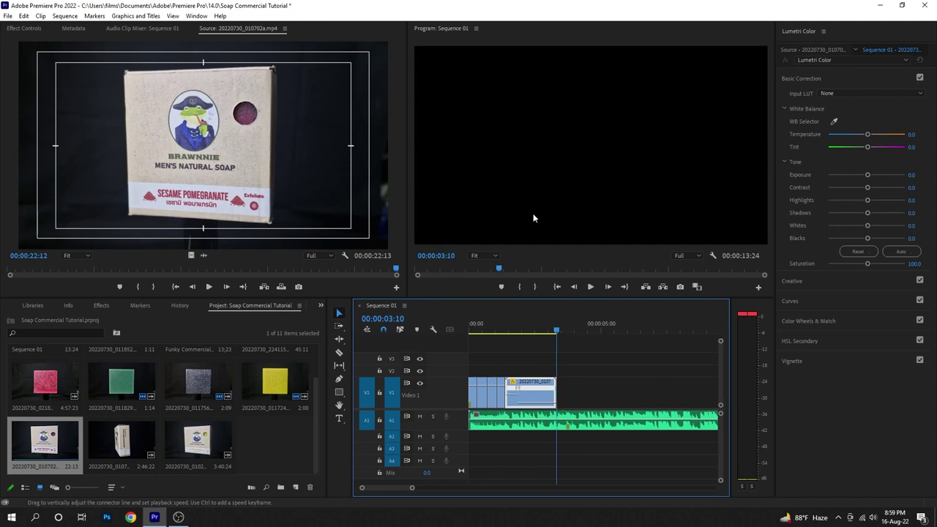
Step: Play the sequence from the textured soap shot at 00:00:01:09, stopping at 00:00:02:14
click(502, 323)
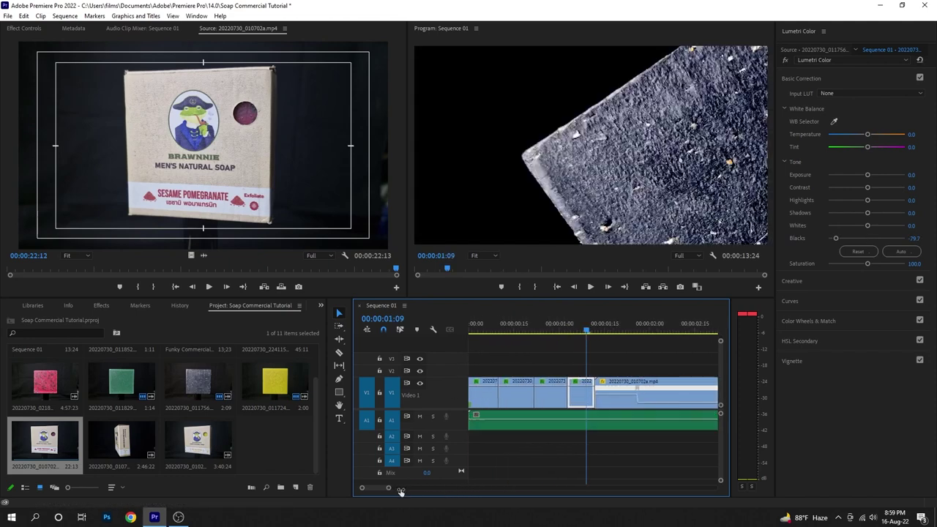
drag(410, 487, 557, 478)
scroll(557, 478, down, 2)
key(space)
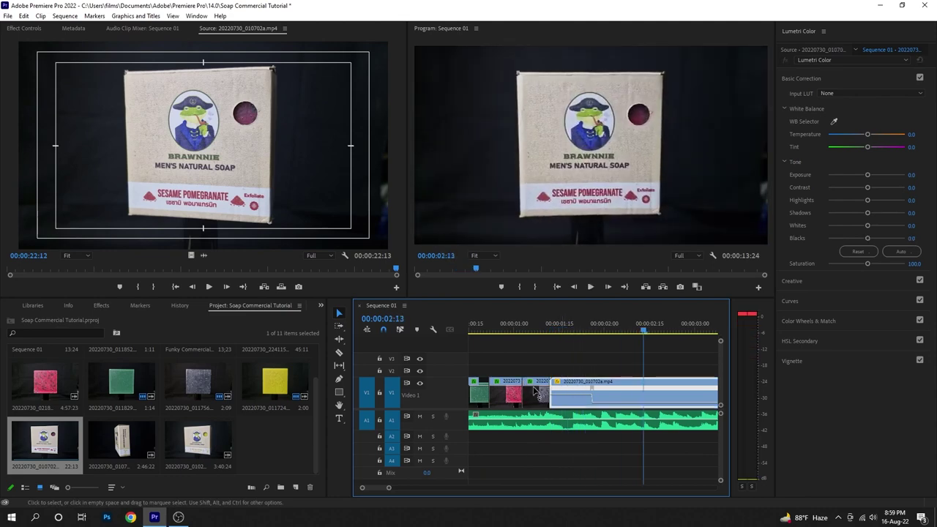
click(542, 326)
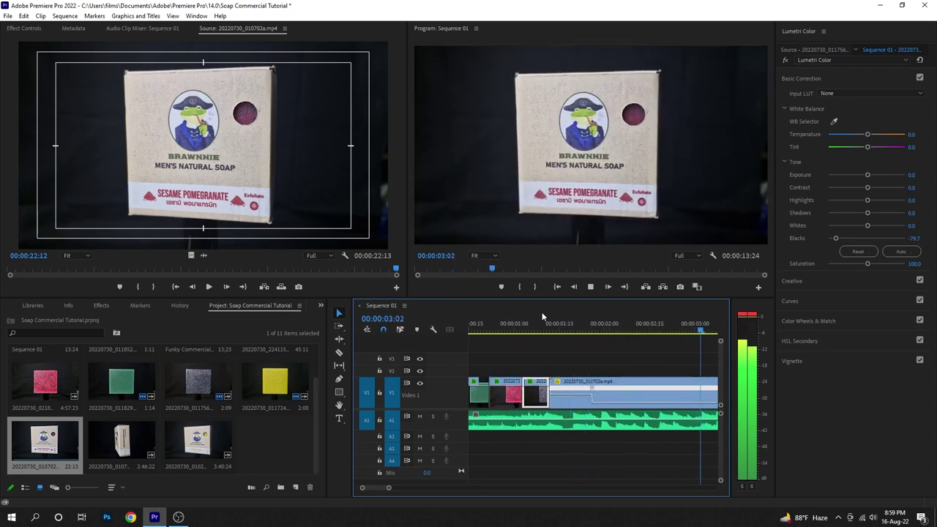
key(space)
key(equal)
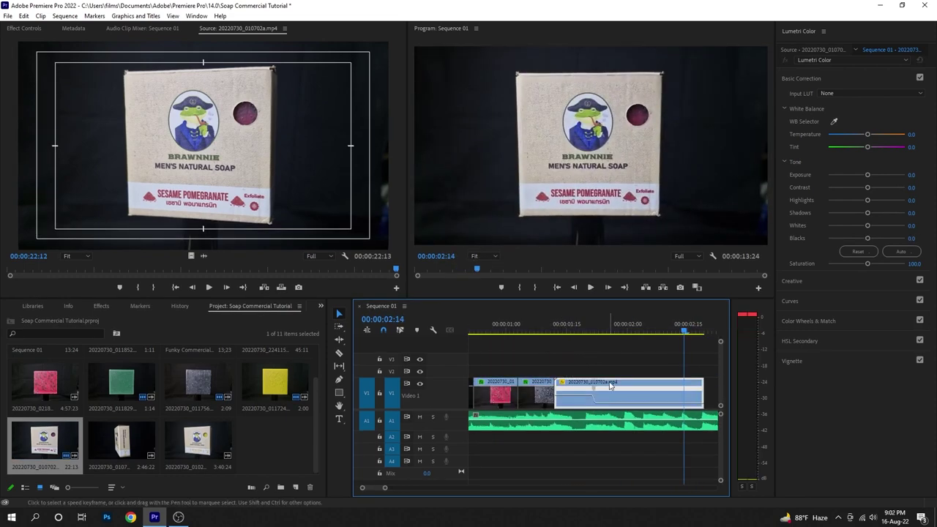
Step: Nest the speed-ramped box clip as Nested Sequence 01 and play the sequence
right_click(610, 386)
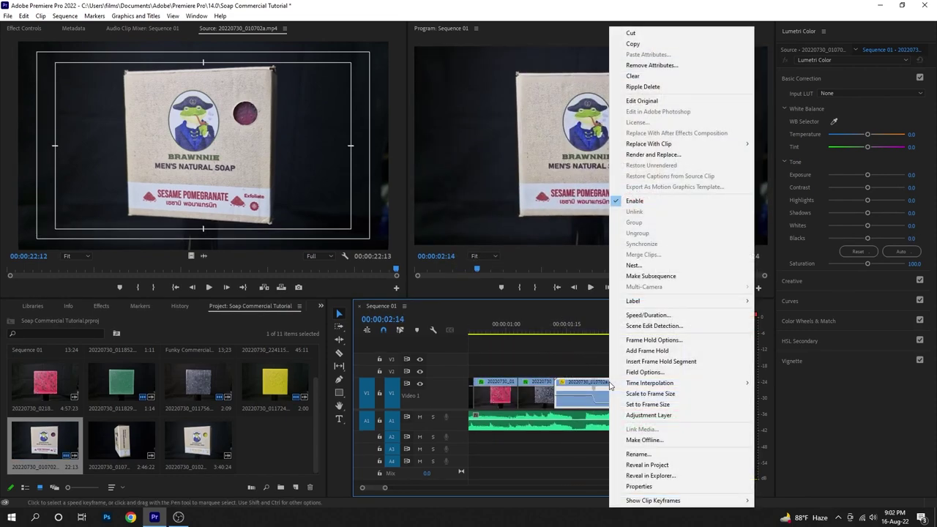
click(636, 265)
click(447, 268)
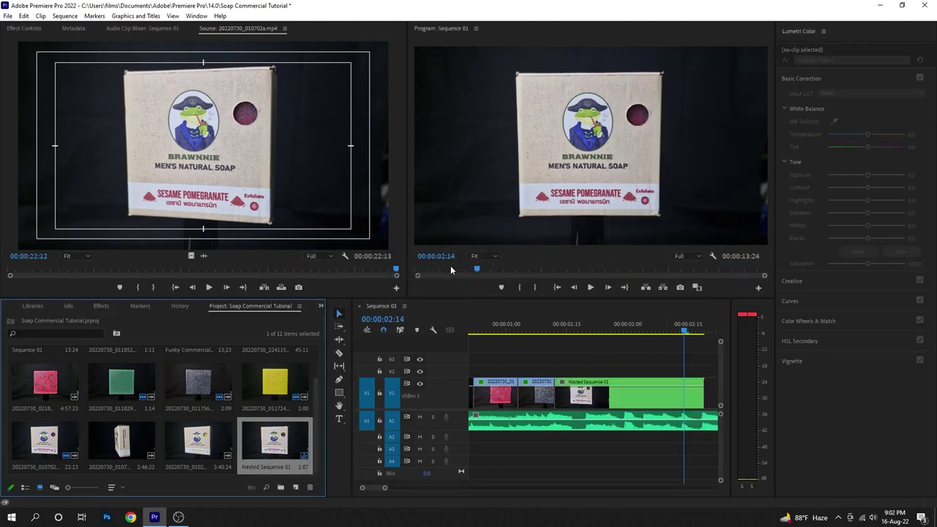
click(610, 397)
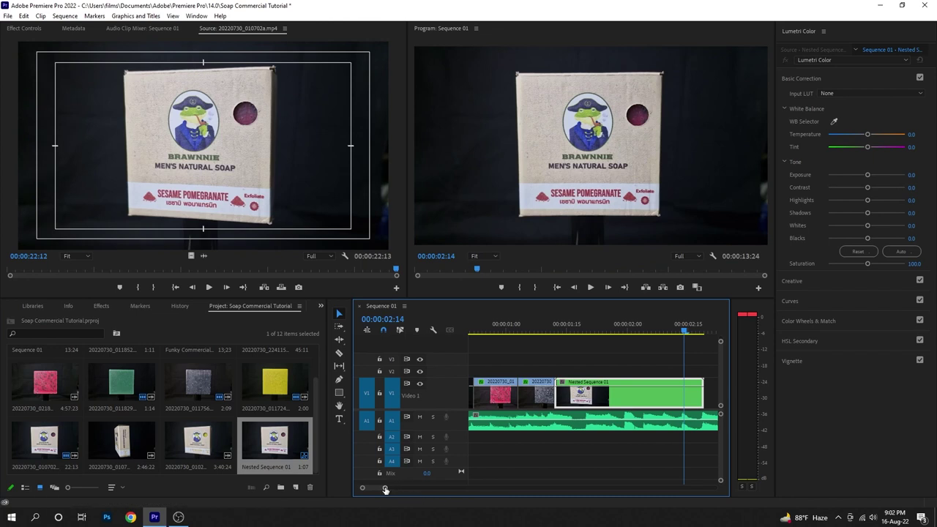
drag(386, 490, 394, 489)
key(space)
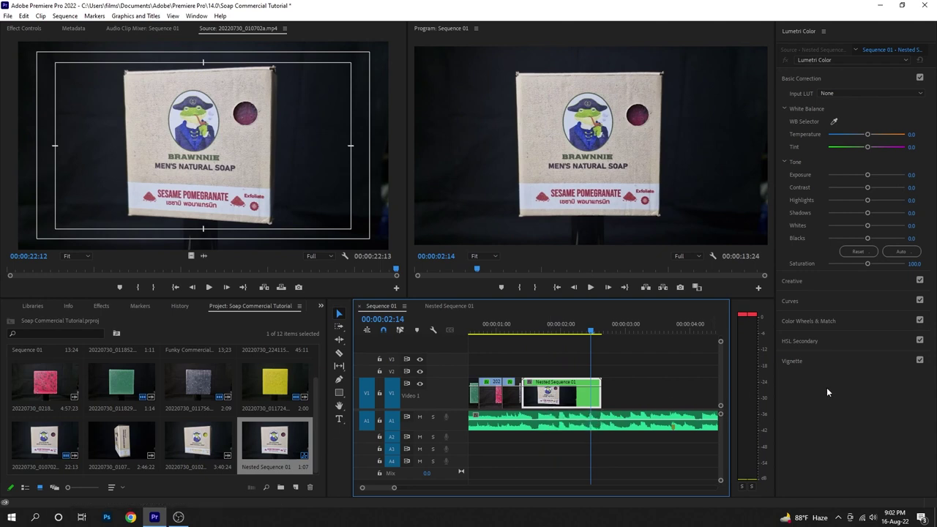
Step: Brighten the nested clip's Lumetri midtones and highlights and warm Temperature to 13.9
click(794, 322)
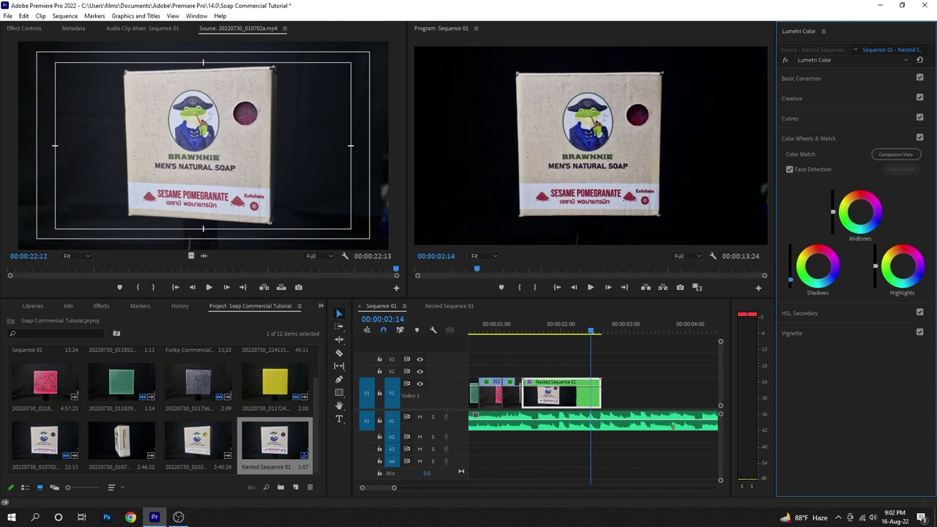
drag(832, 212, 832, 207)
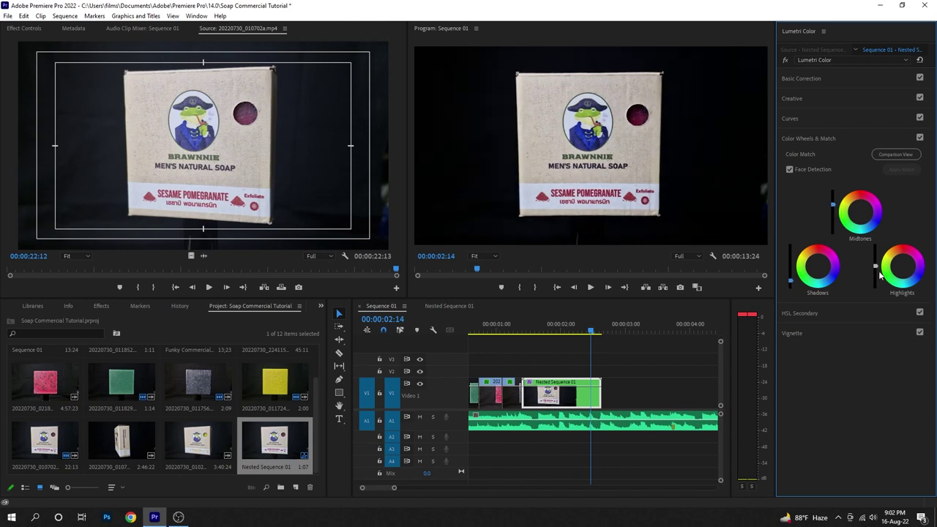
drag(880, 273, 880, 265)
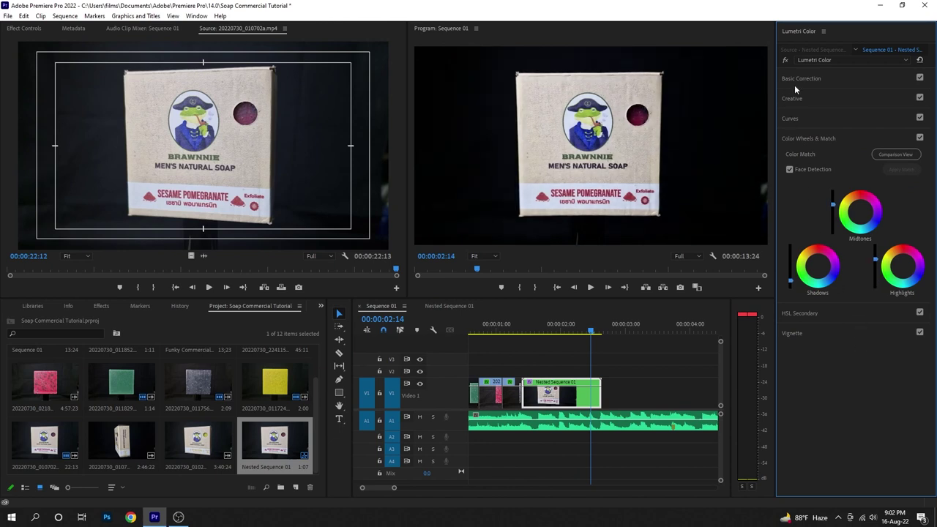
click(795, 89)
drag(868, 134, 873, 134)
click(569, 401)
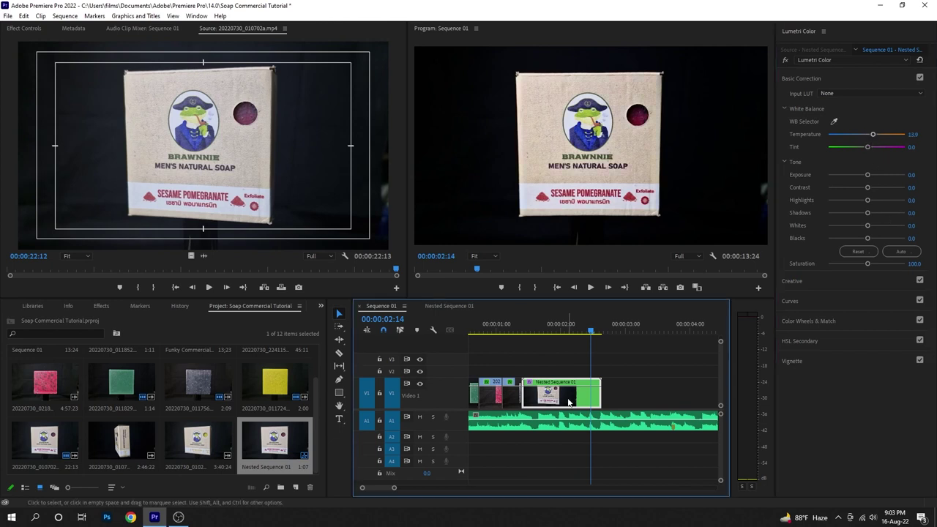
click(26, 29)
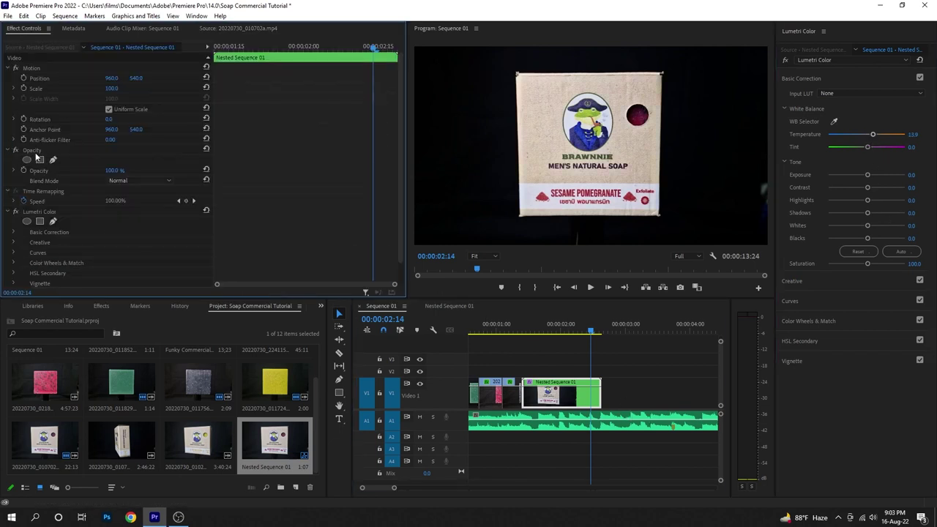
Step: Draw a four-point opacity mask around the soap box in the Program monitor
click(52, 161)
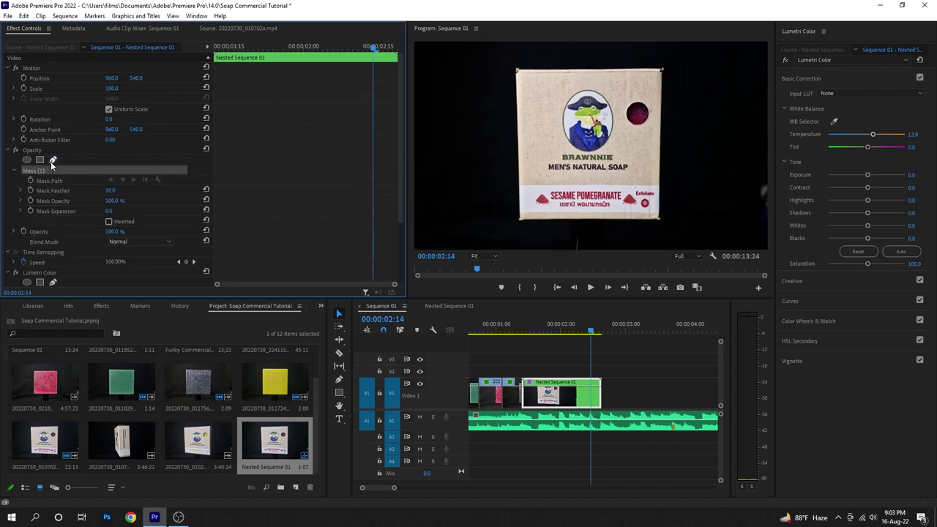
click(571, 109)
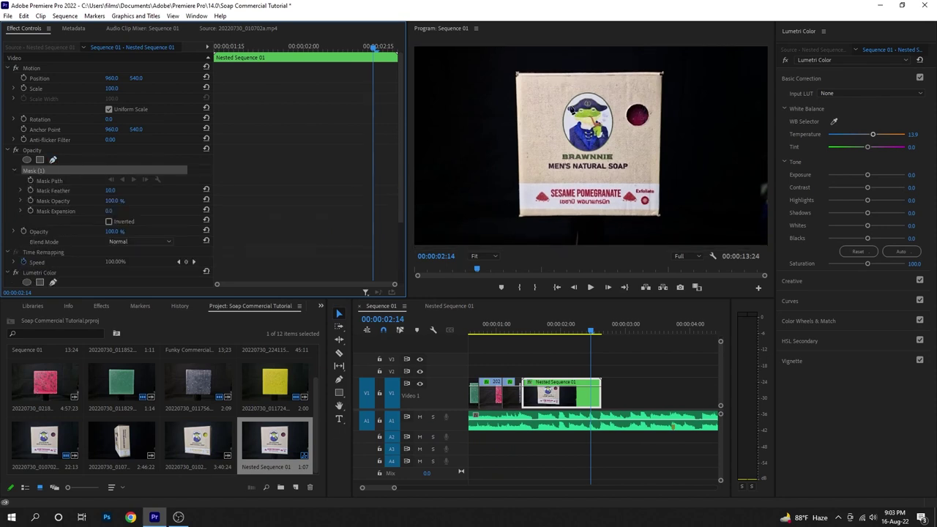
click(512, 71)
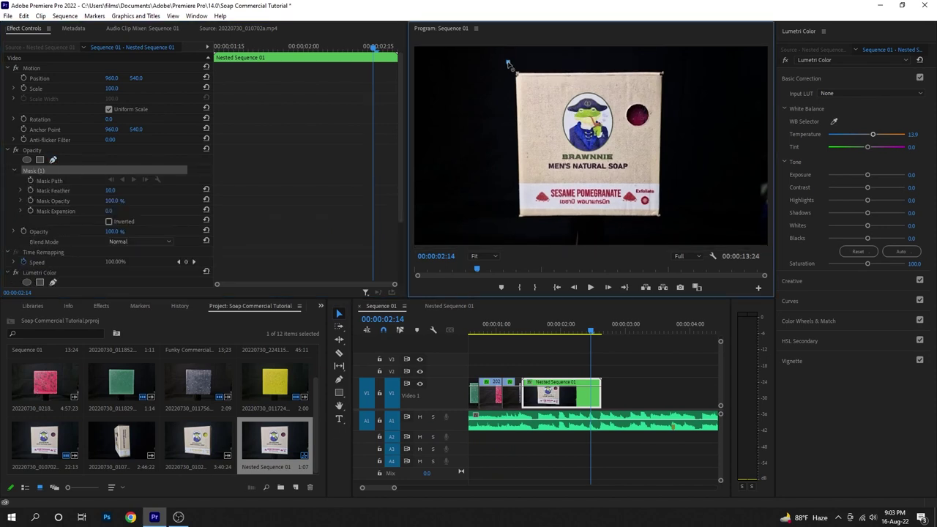
click(680, 65)
click(674, 221)
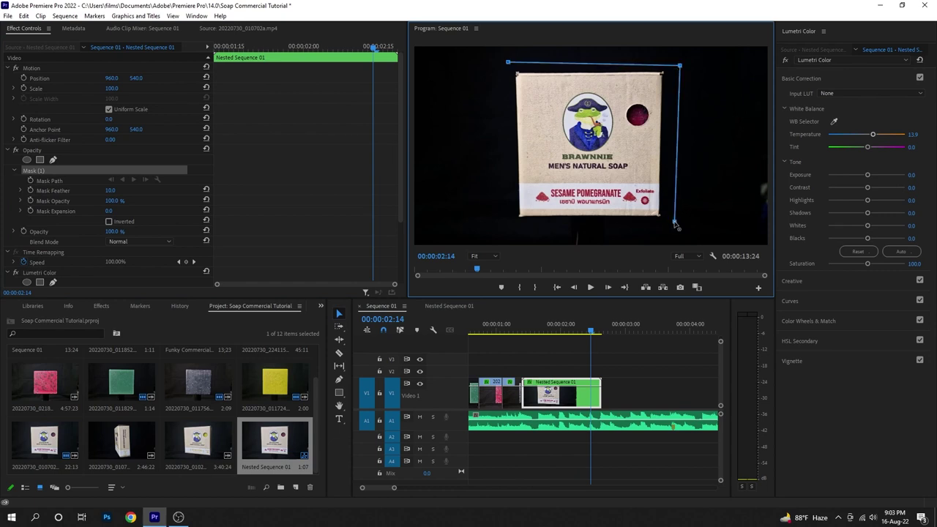
click(504, 225)
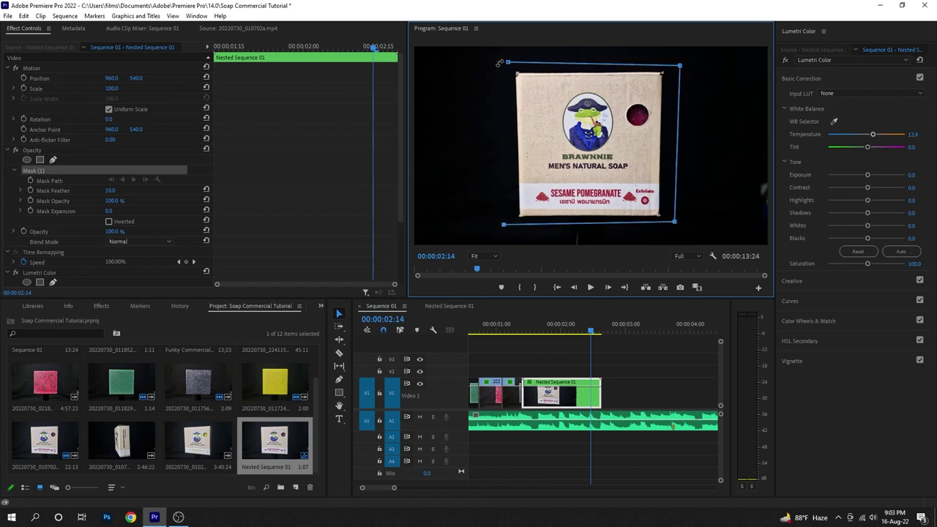
click(509, 64)
Step: Adjust the mask corners at several spin frames to fit the box, toggling the mask to compare
drag(591, 333, 532, 335)
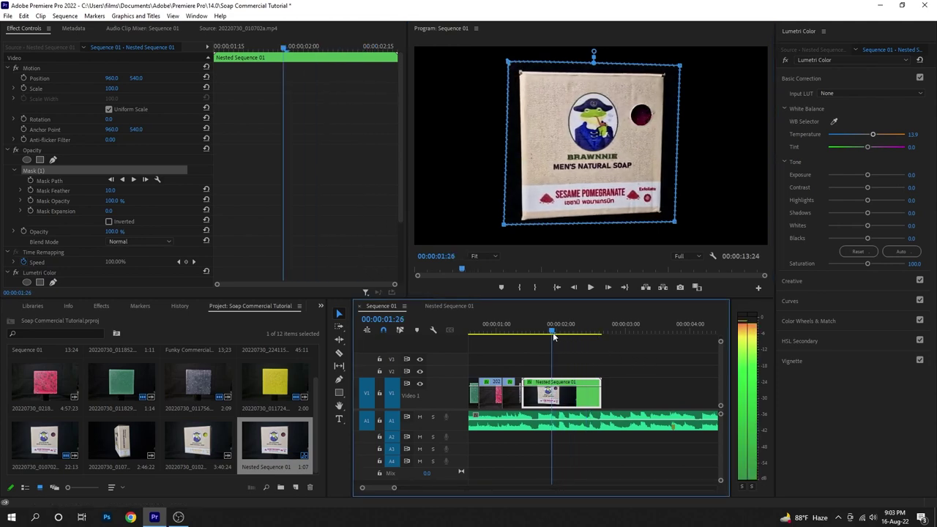
drag(532, 335, 574, 334)
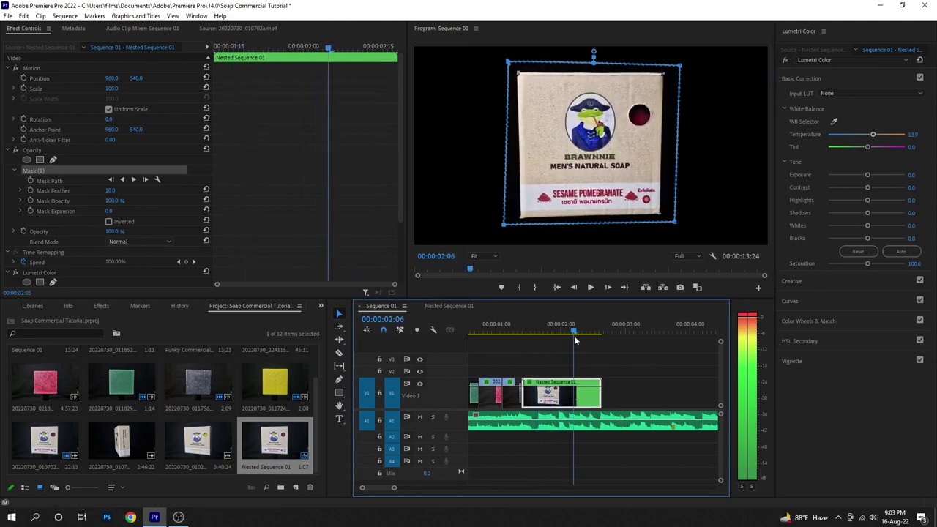
drag(504, 225, 499, 236)
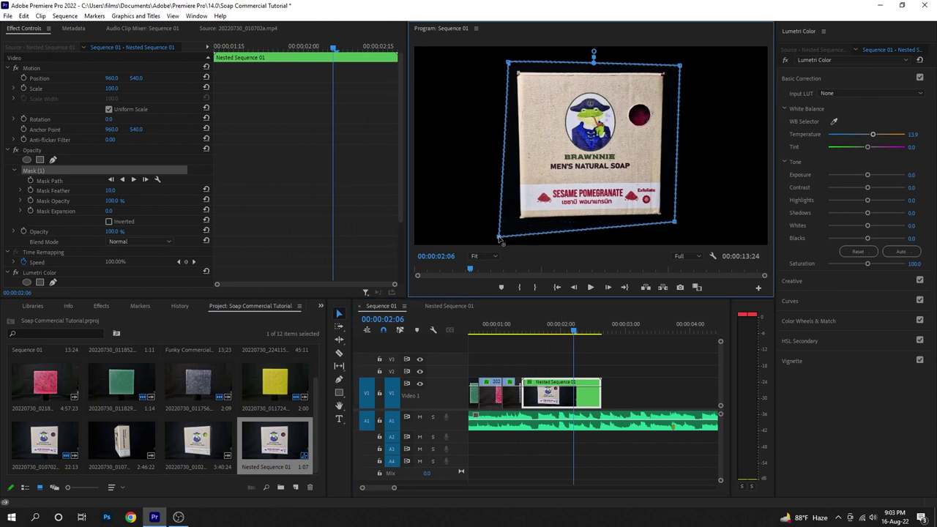
click(523, 331)
drag(523, 331, 526, 332)
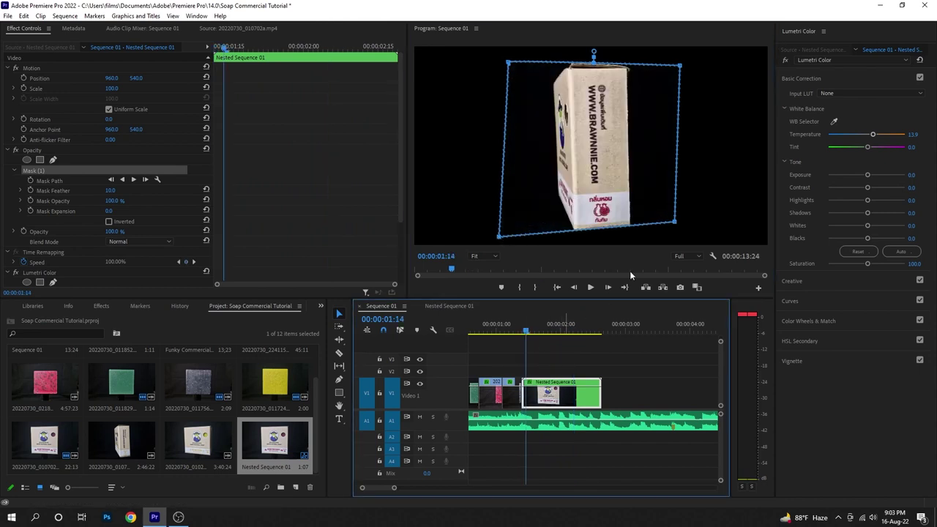
drag(674, 222, 677, 242)
drag(680, 66, 679, 57)
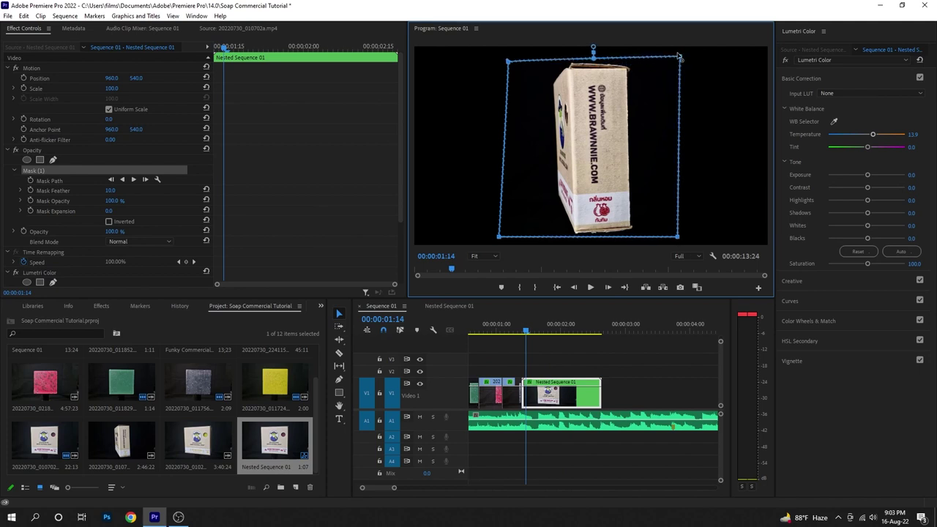
drag(513, 65, 511, 56)
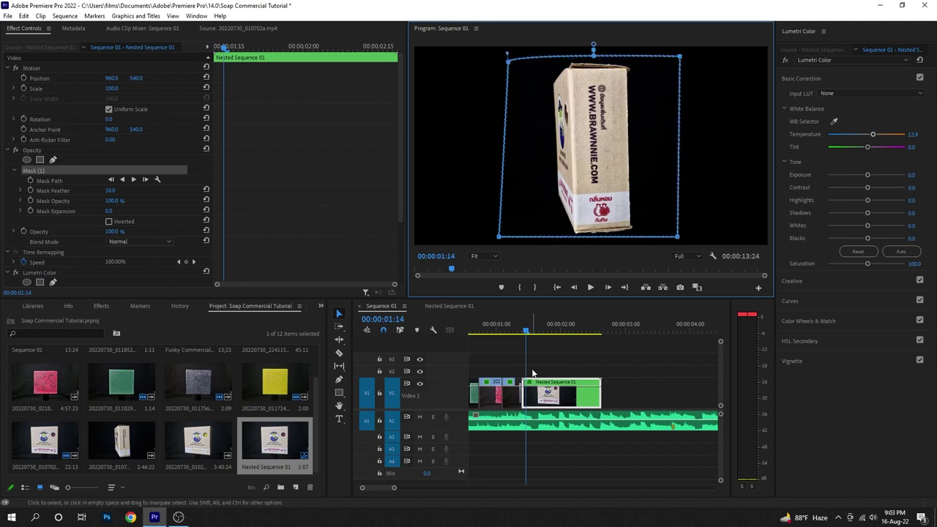
drag(525, 332, 561, 333)
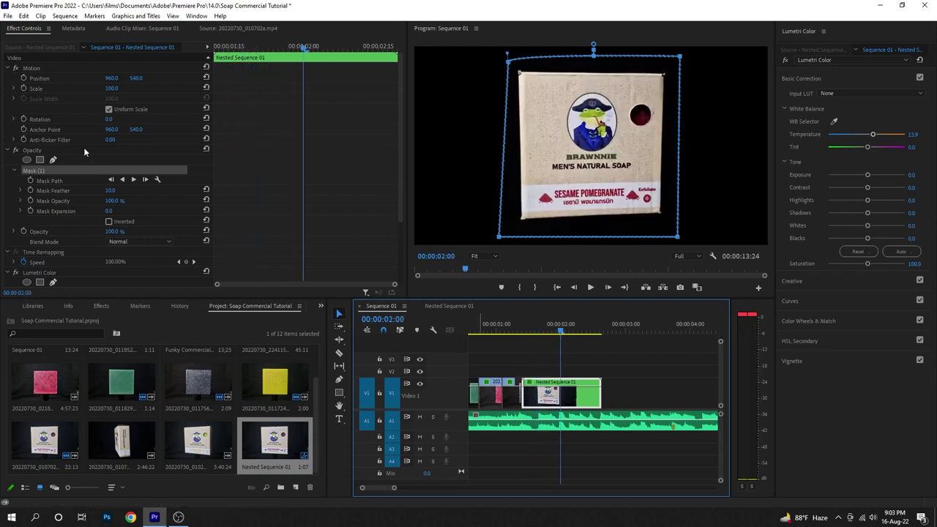
click(15, 149)
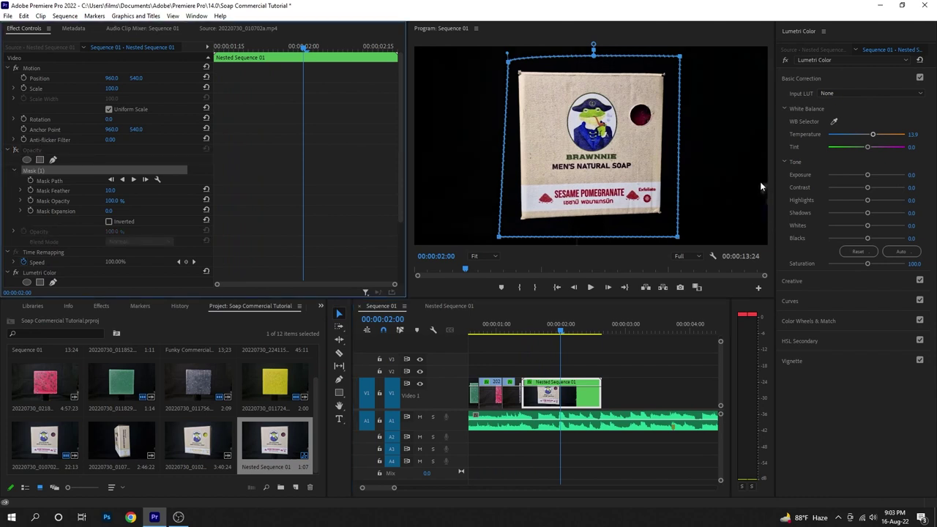
click(591, 333)
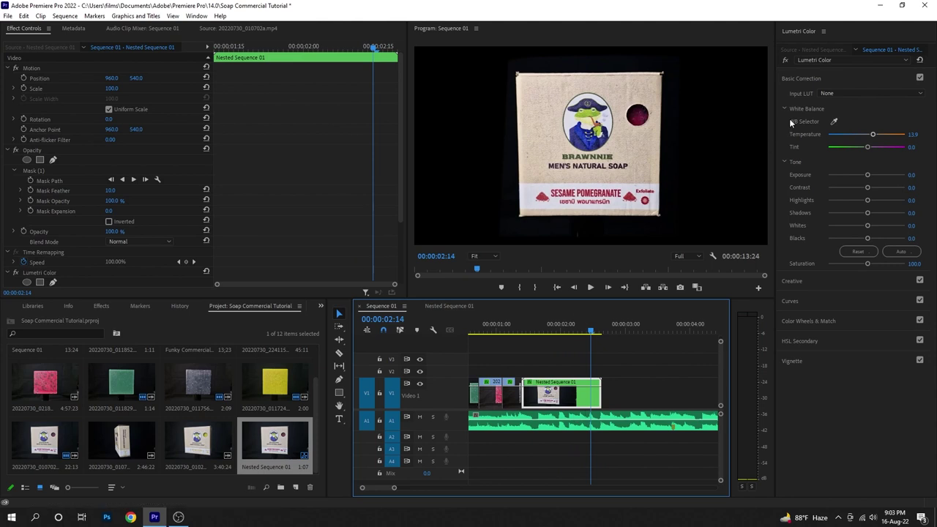
Step: Set Lumetri Blacks to -40.5 and play the box spin from its start to preview
drag(867, 239, 868, 239)
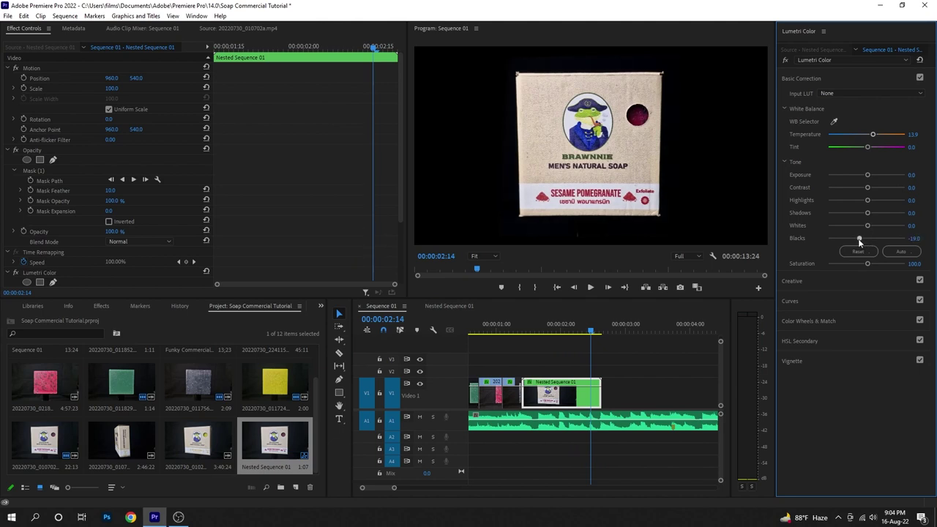
click(524, 333)
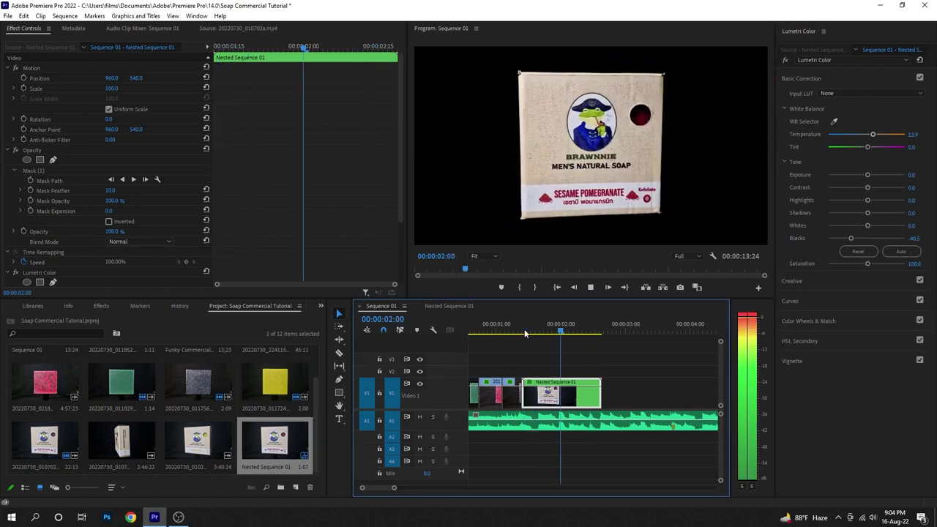
key(space)
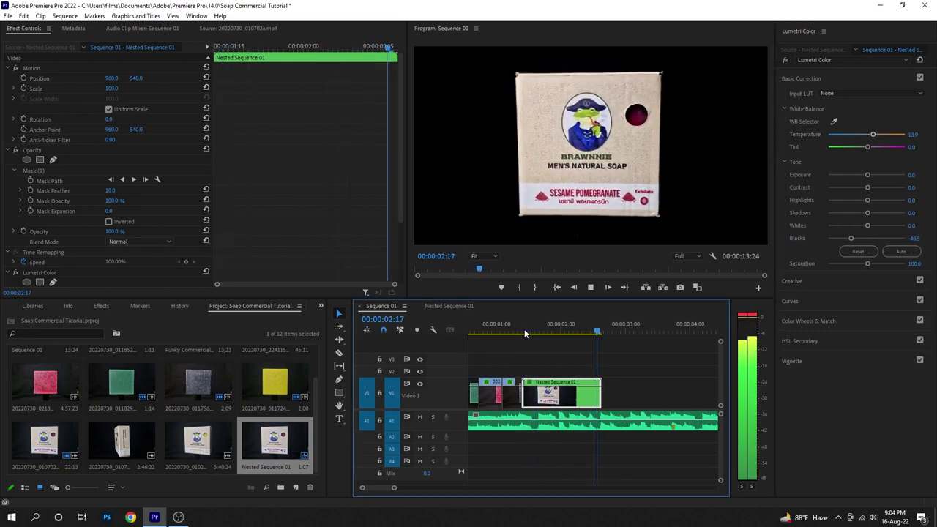
click(524, 334)
key(space)
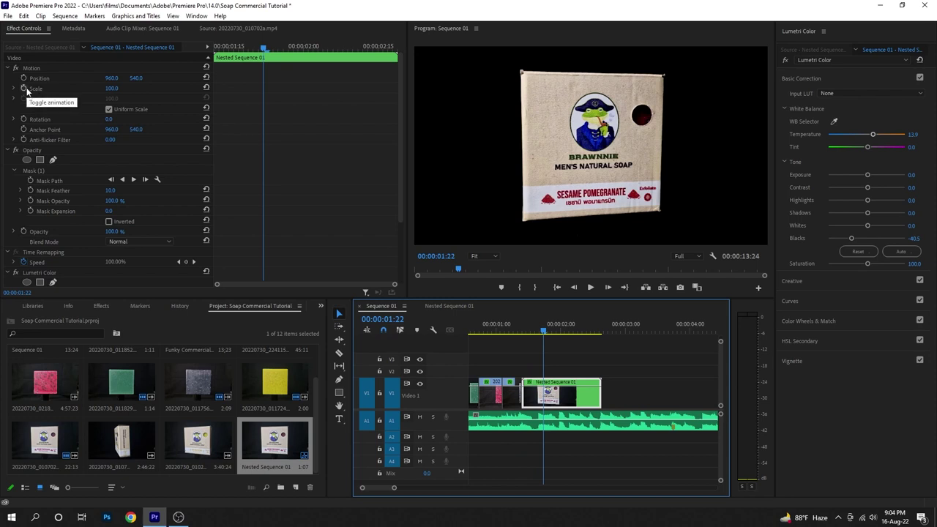
Step: Keyframe Scale and Rotation, setting Scale 0 and Rotation -57° at 00:00:01:12
click(24, 89)
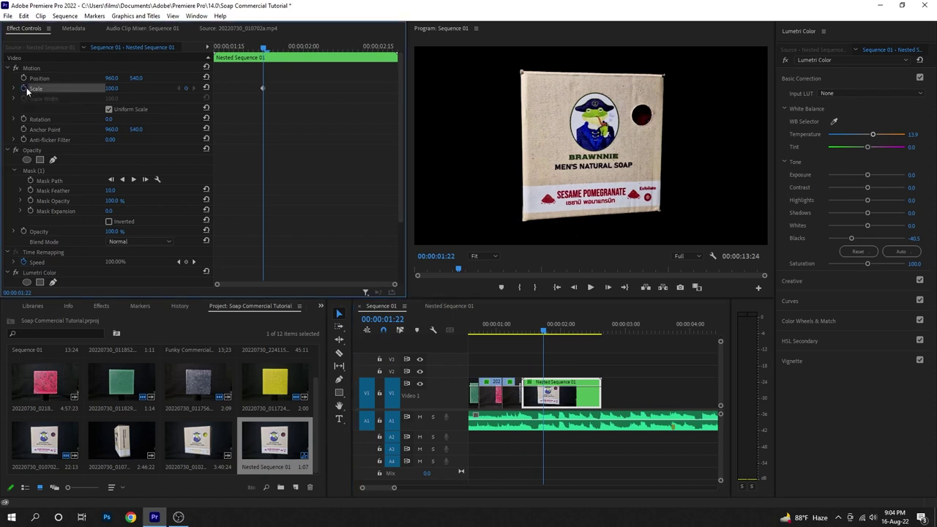
click(23, 119)
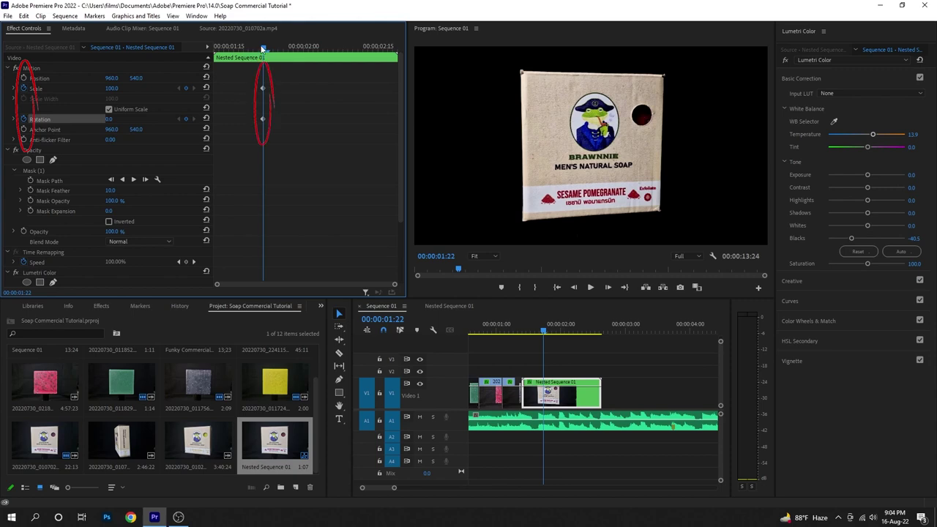
drag(264, 48, 216, 48)
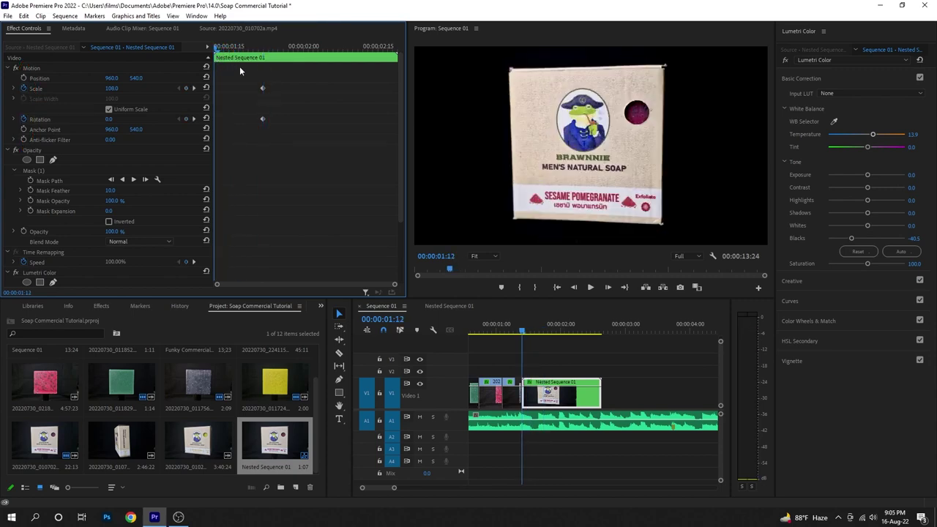
drag(110, 89, 50, 89)
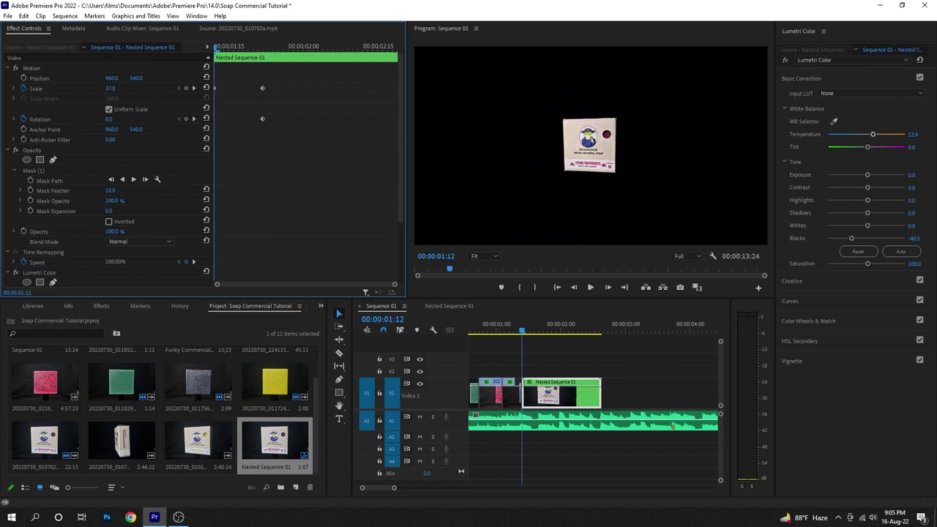
mouse_move(108, 119)
mouse_down()
mouse_move(148, 119)
mouse_move(115, 118)
mouse_up()
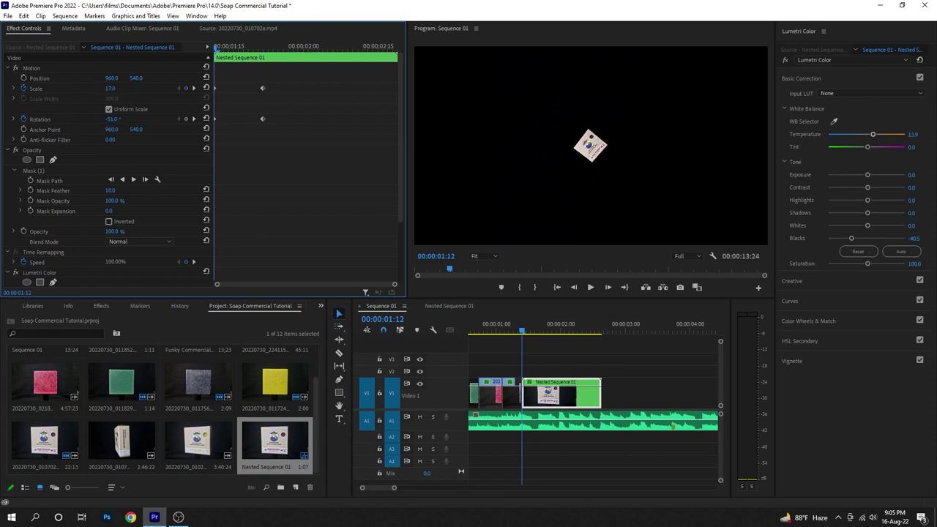
click(115, 118)
key(Return)
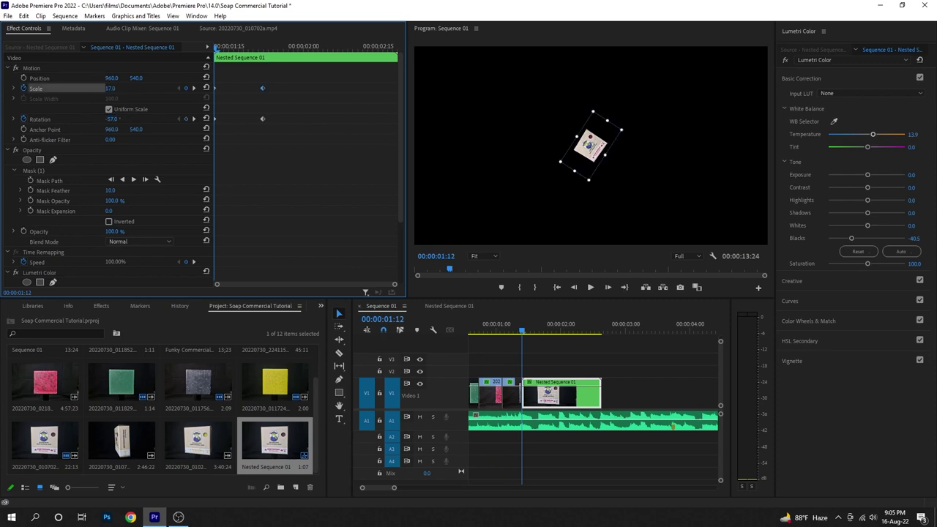
drag(110, 88, 118, 88)
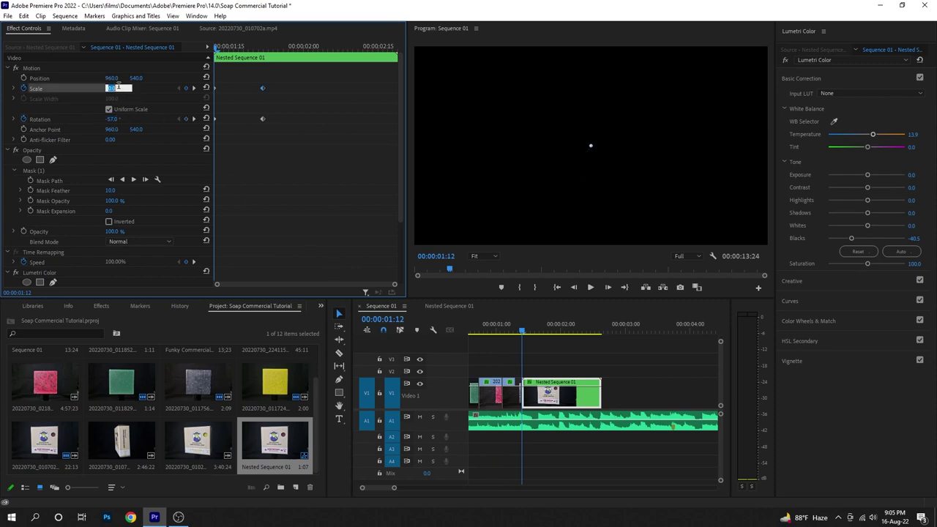
click(520, 335)
Step: Preview the spin-in animation repeatedly, then copy the animated nested clip
key(space)
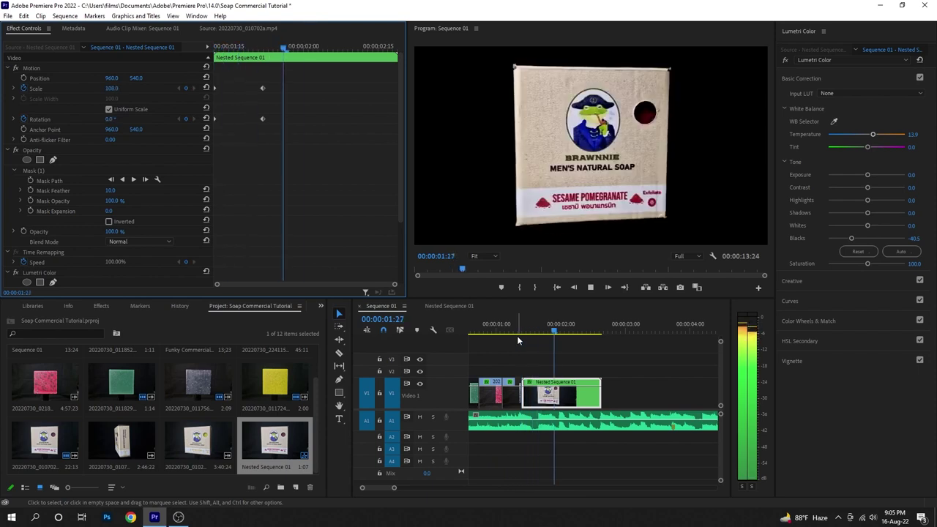
key(space)
click(523, 329)
key(space)
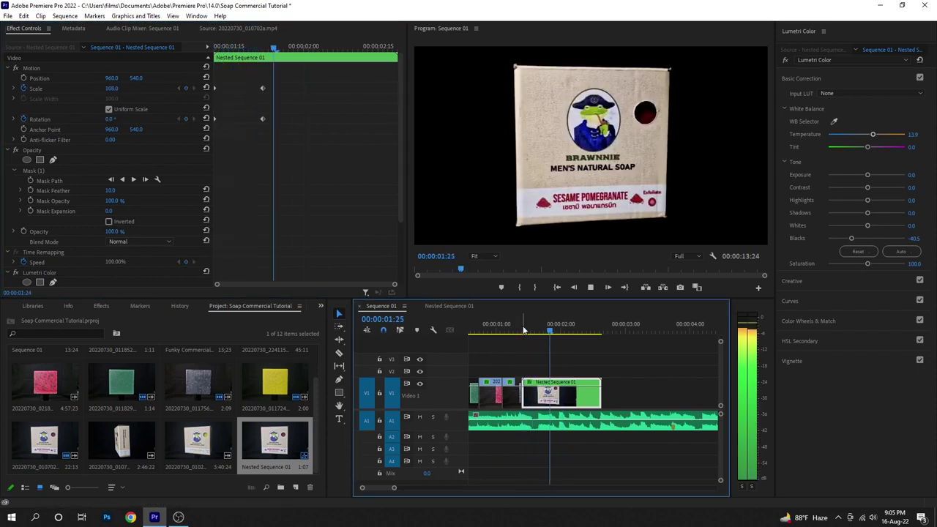
click(523, 330)
key(space)
click(522, 329)
key(space)
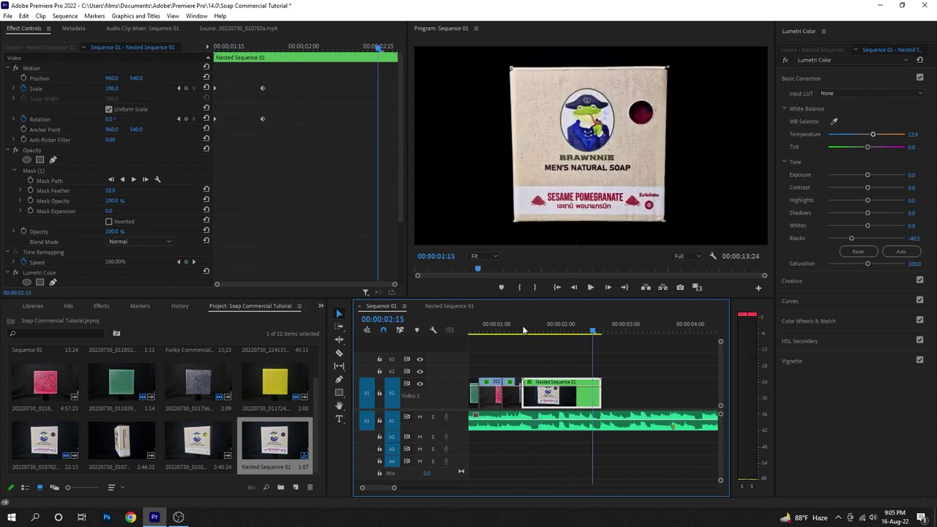
click(523, 329)
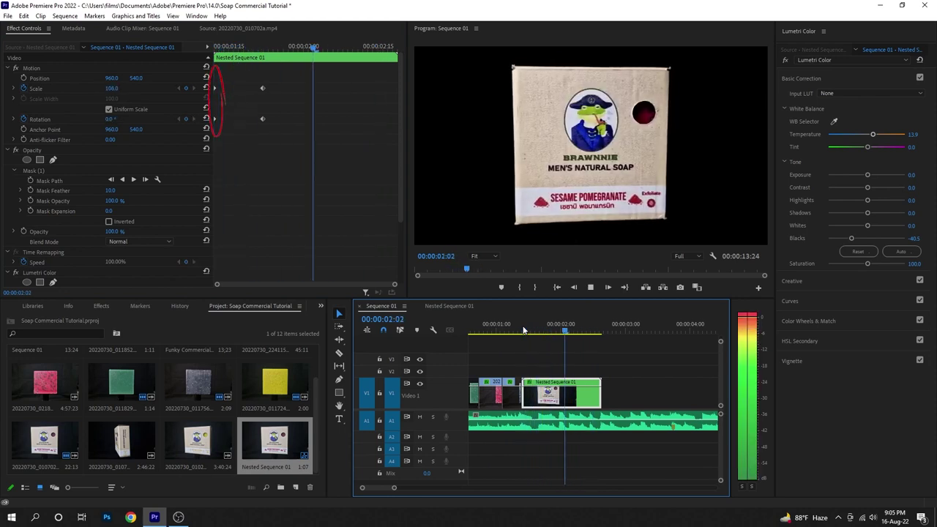
click(522, 330)
key(space)
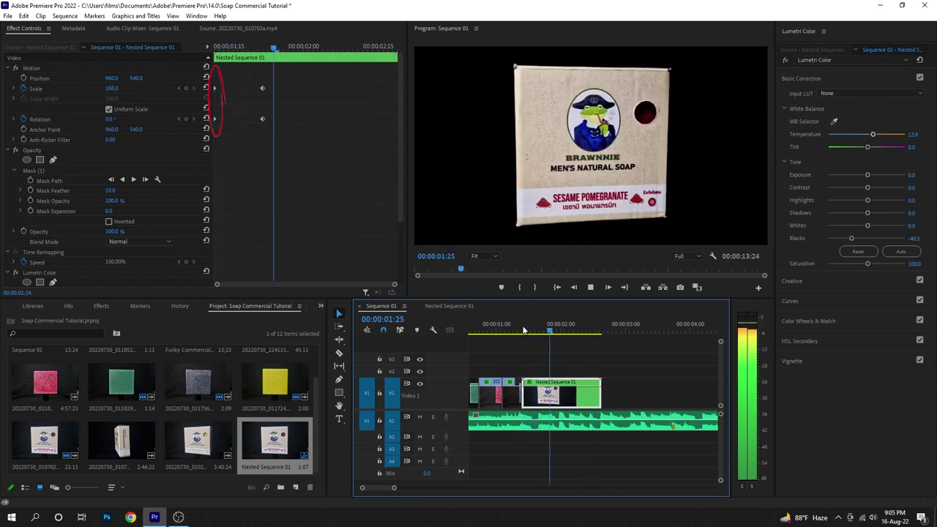
click(523, 330)
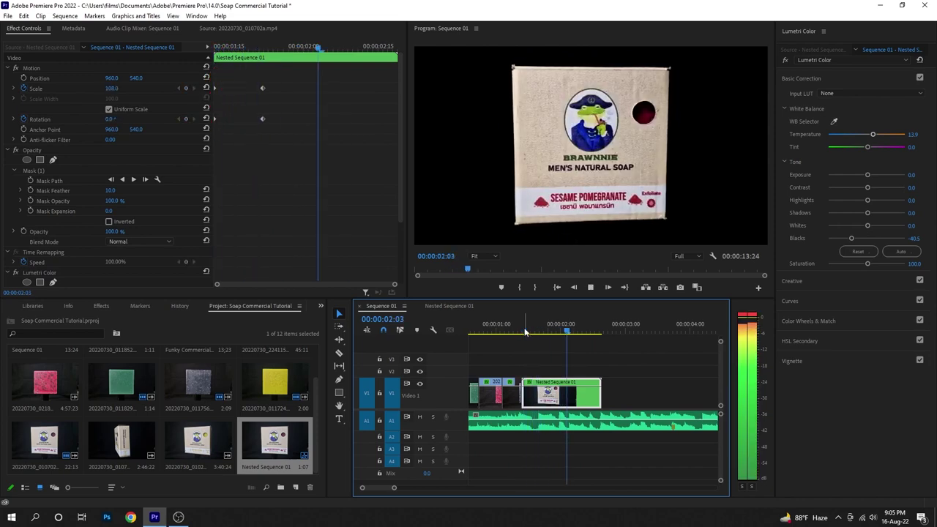
key(space)
key(space)
click(524, 331)
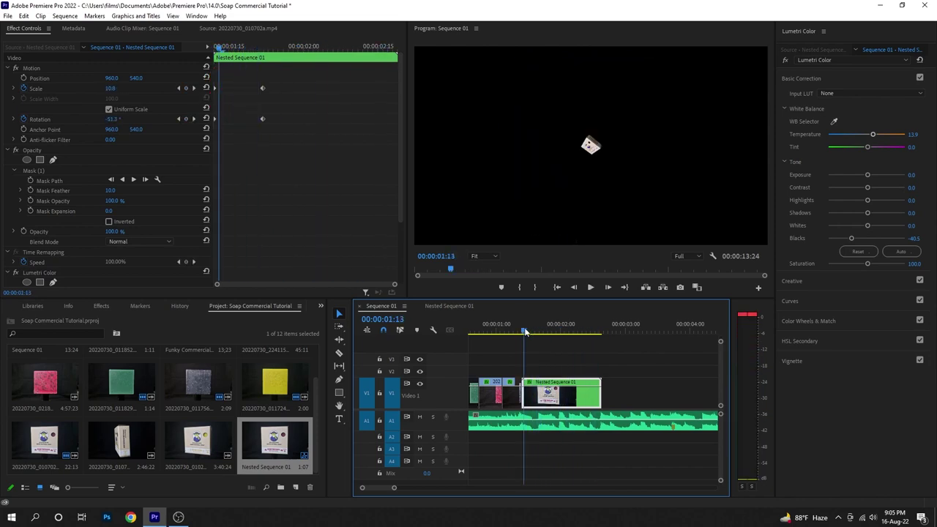
click(525, 331)
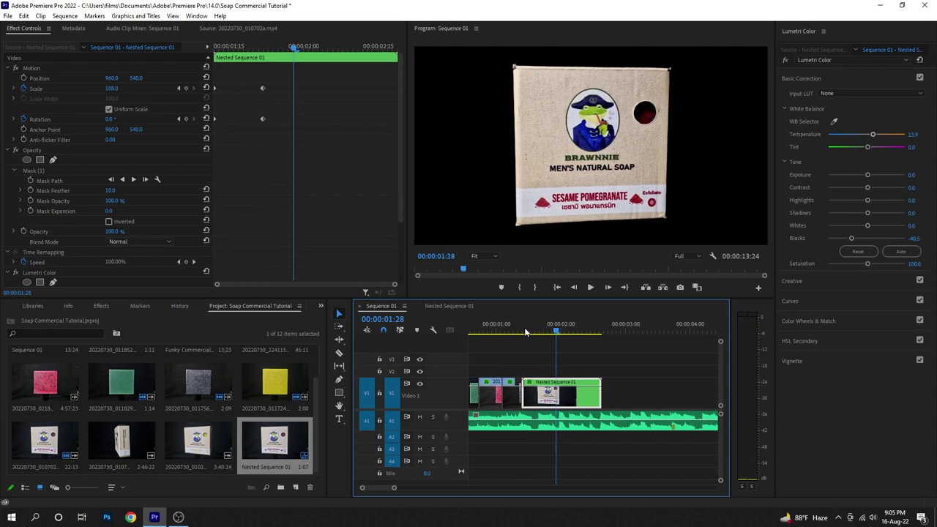
click(524, 332)
key(ctrl+c)
Step: Paste a copy of the nested clip after the original and set it to Reverse Speed (-100%)
right_click(548, 399)
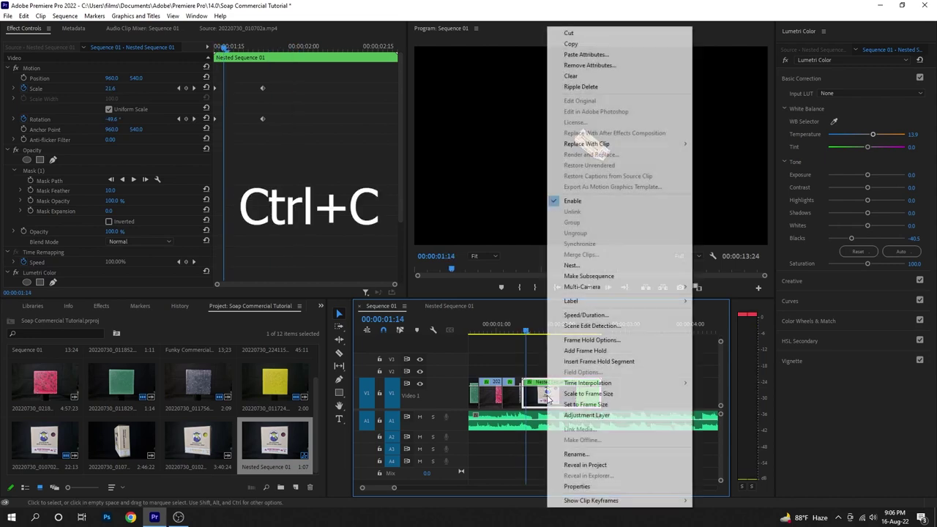
click(586, 45)
key(ctrl+v)
right_click(634, 399)
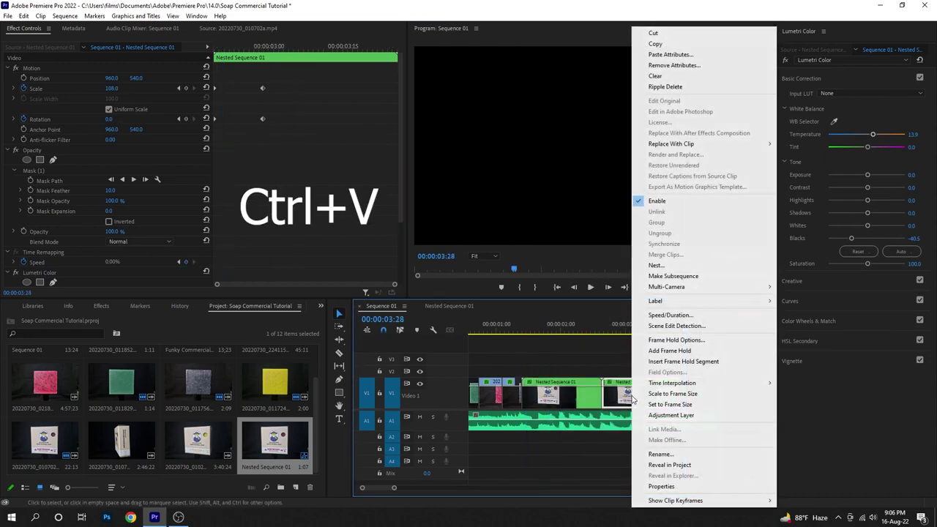
click(670, 315)
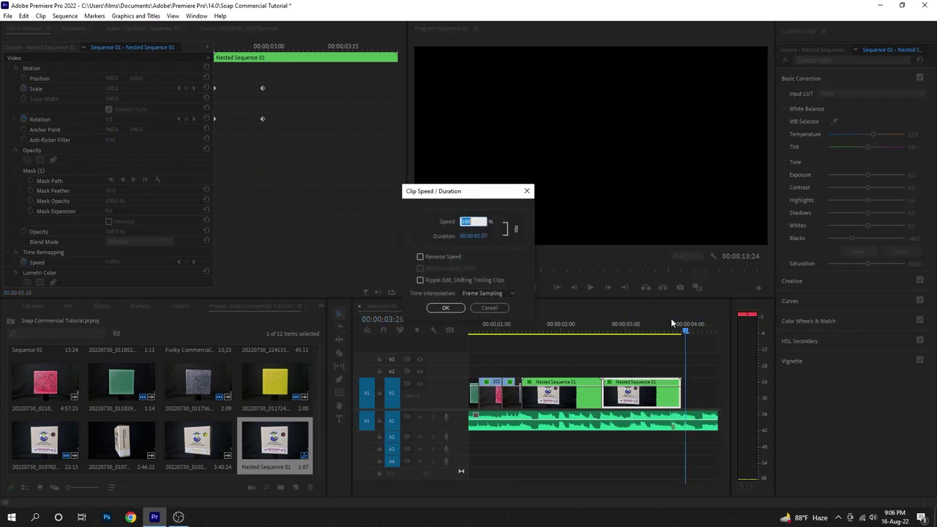
click(420, 257)
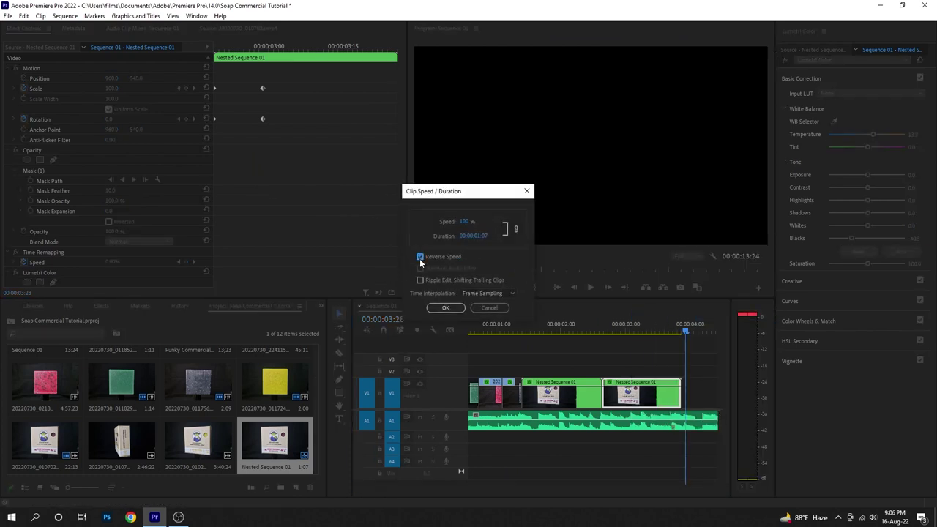
click(447, 309)
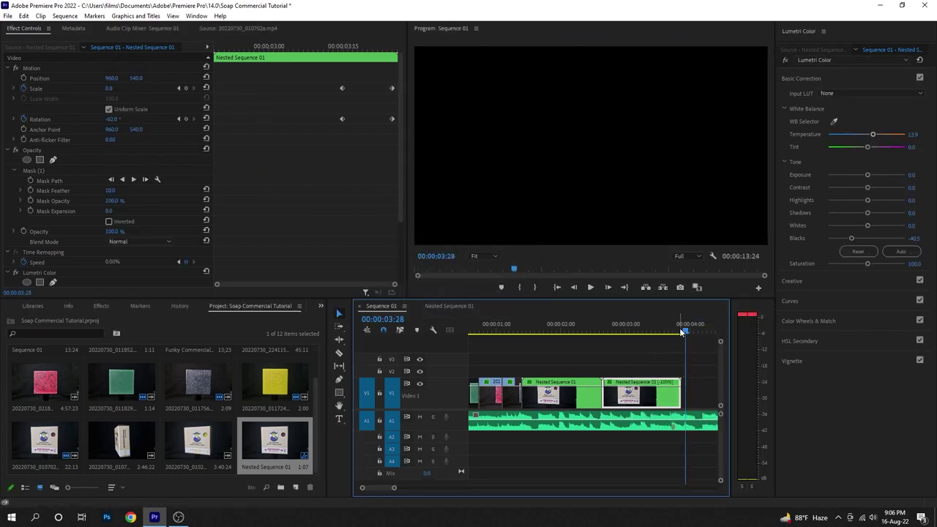
drag(685, 333, 388, 345)
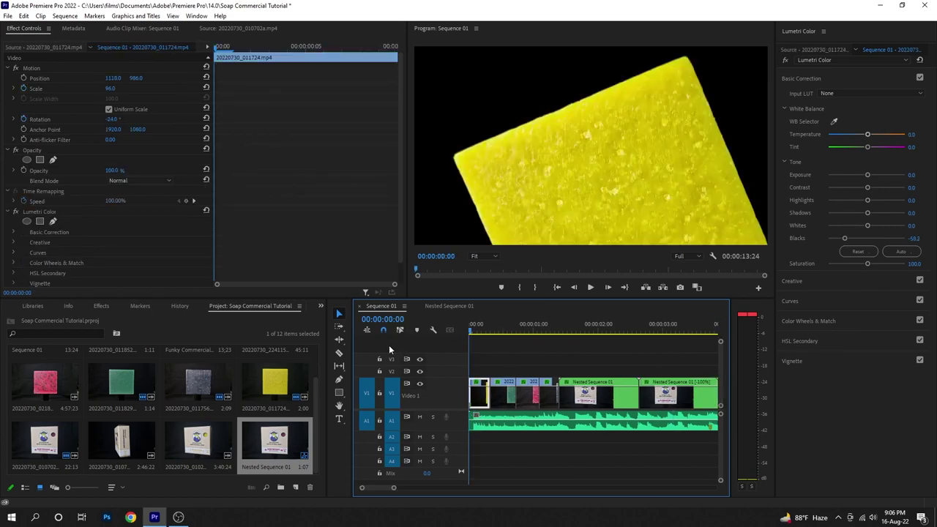
key(space)
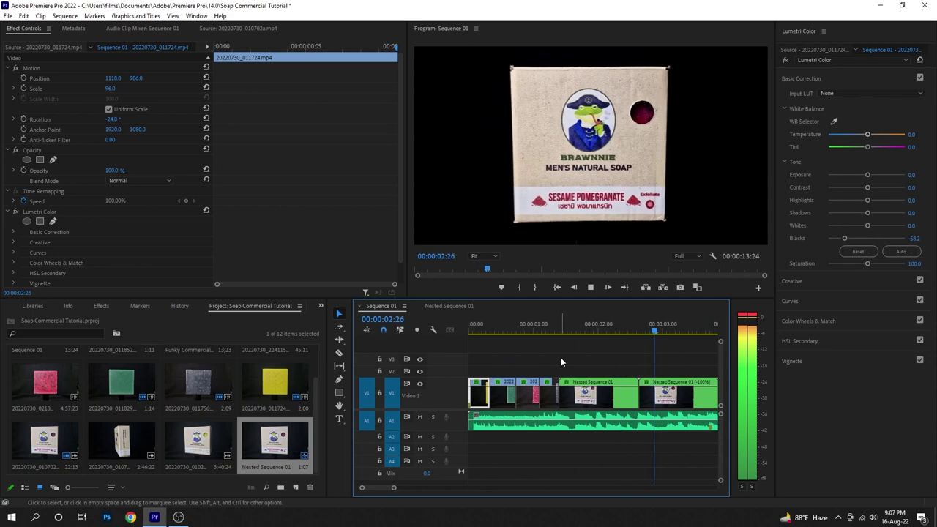
key(space)
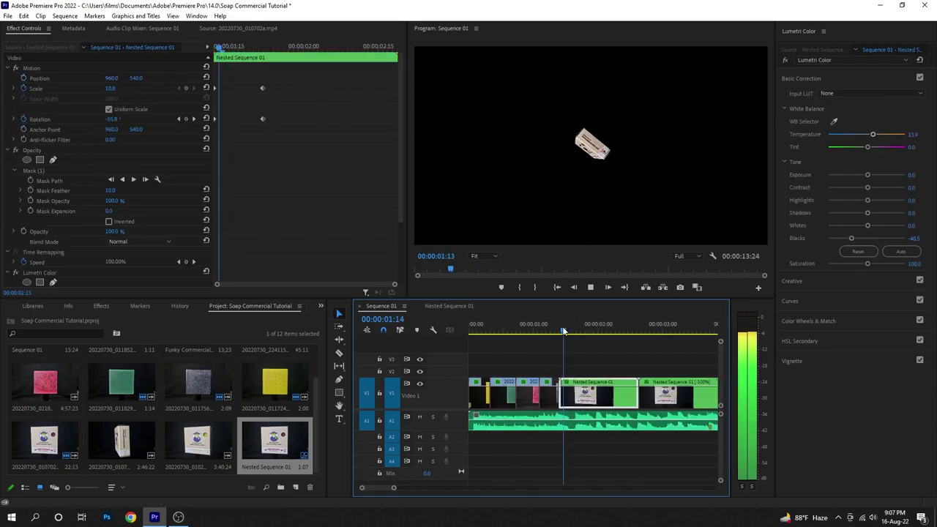
drag(581, 337, 563, 332)
key(space)
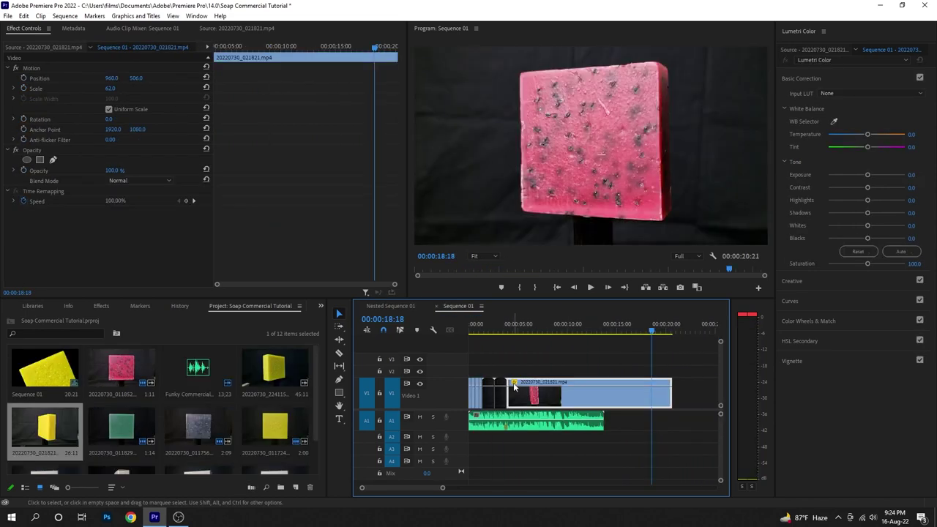
Step: Show the pink soap clip's Time Remapping speed line and drag it up to shorten the clip
click(515, 382)
mouse_move(553, 416)
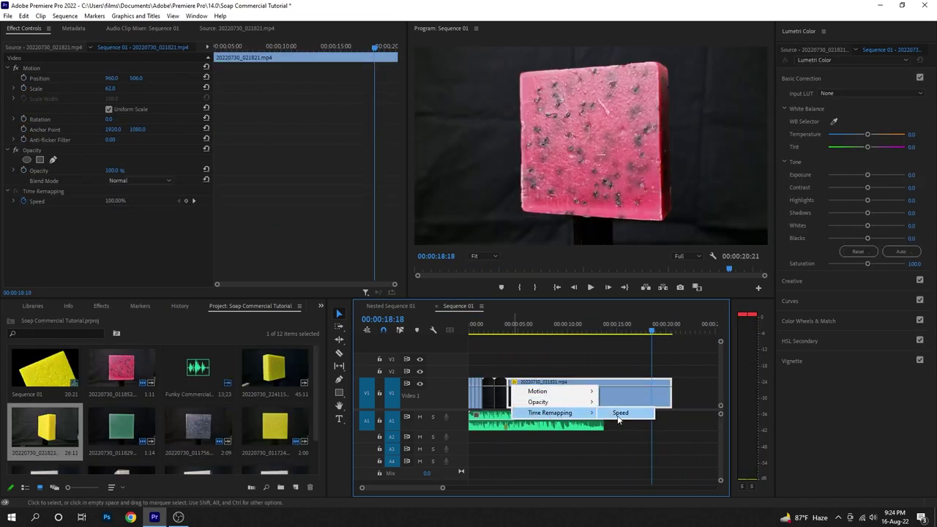
click(621, 413)
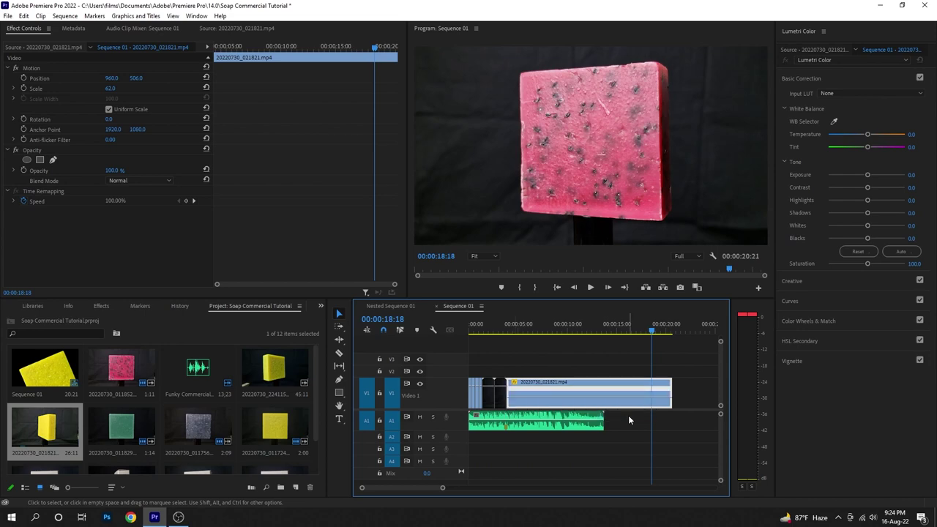
double_click(585, 393)
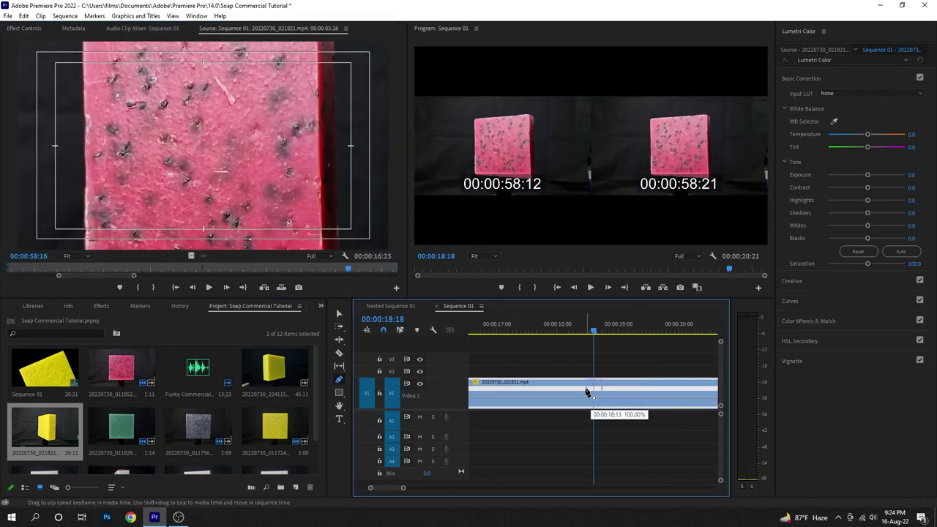
drag(586, 391, 436, 490)
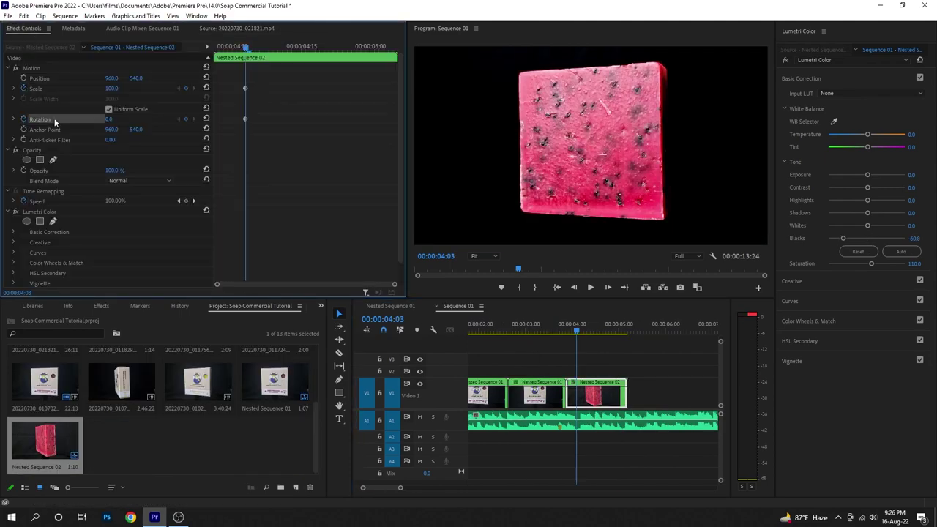
key(space)
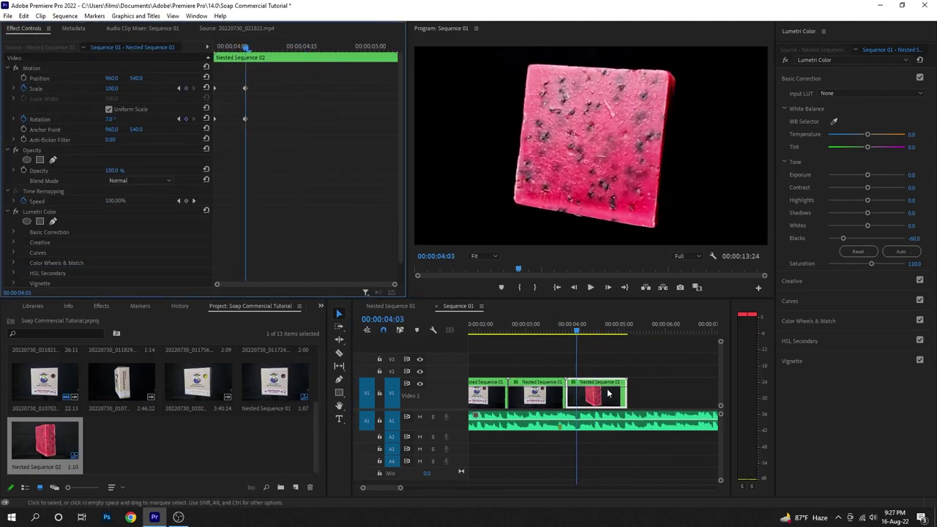
drag(540, 333, 617, 322)
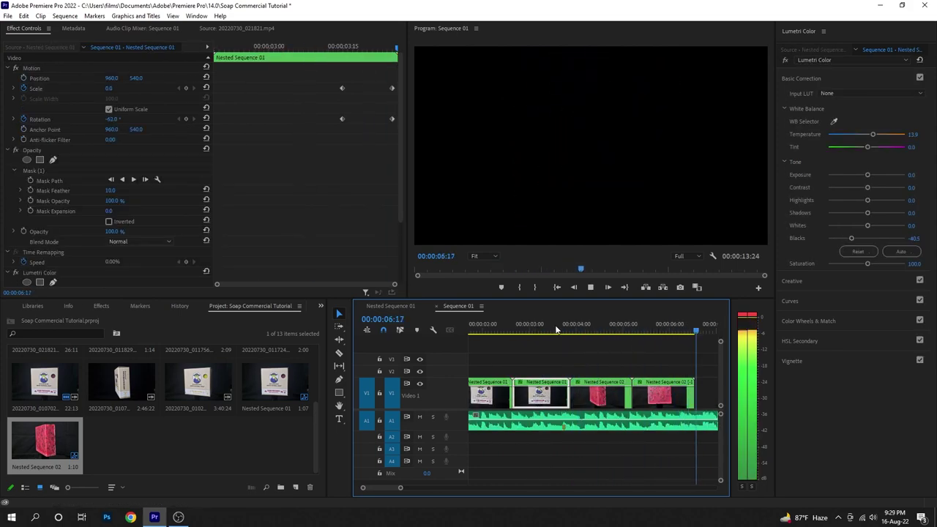
click(551, 329)
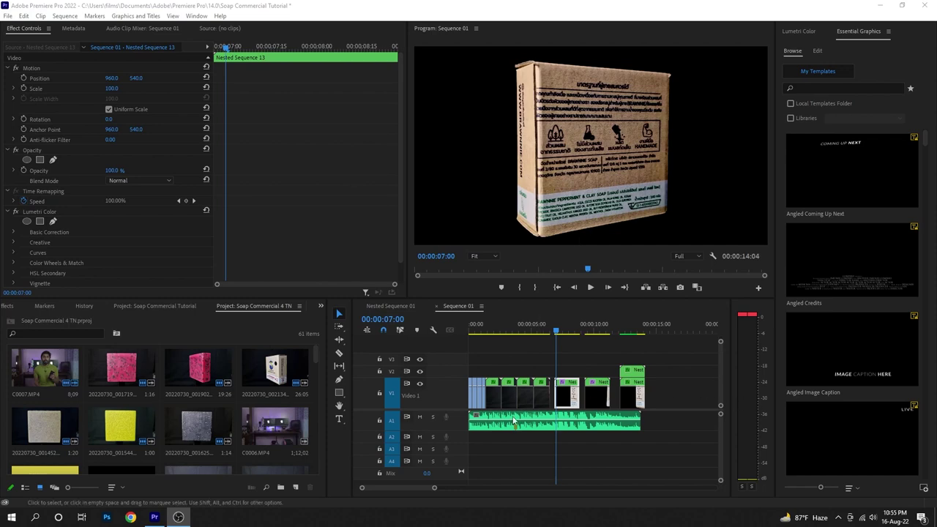
click(442, 475)
key(equal)
key(equal)
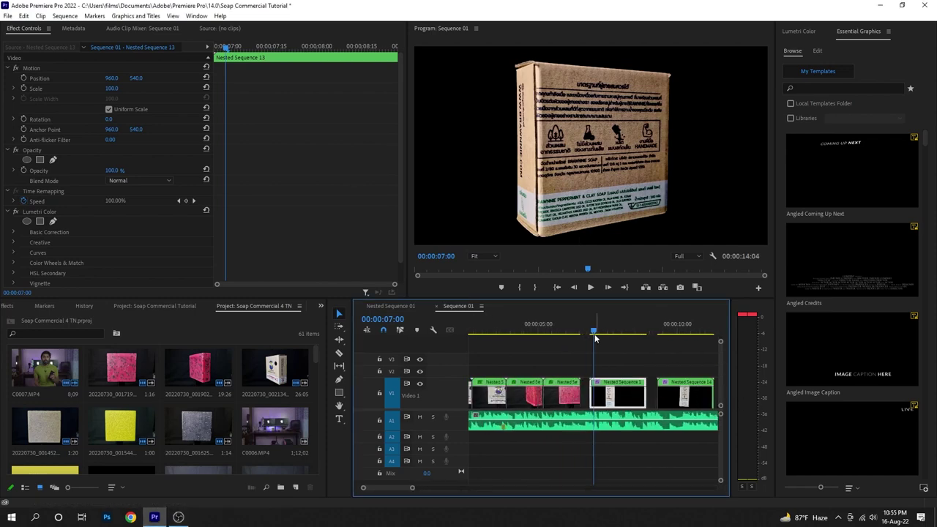
drag(593, 334, 588, 335)
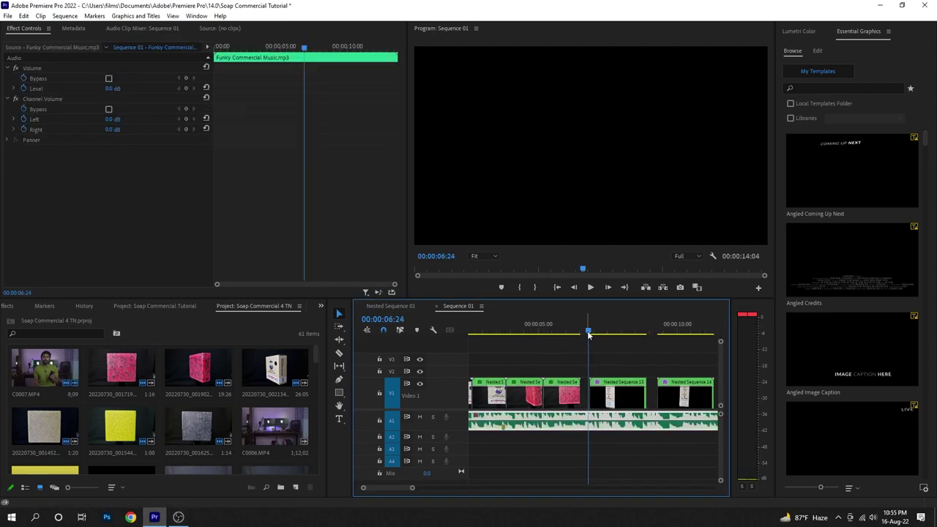
key(space)
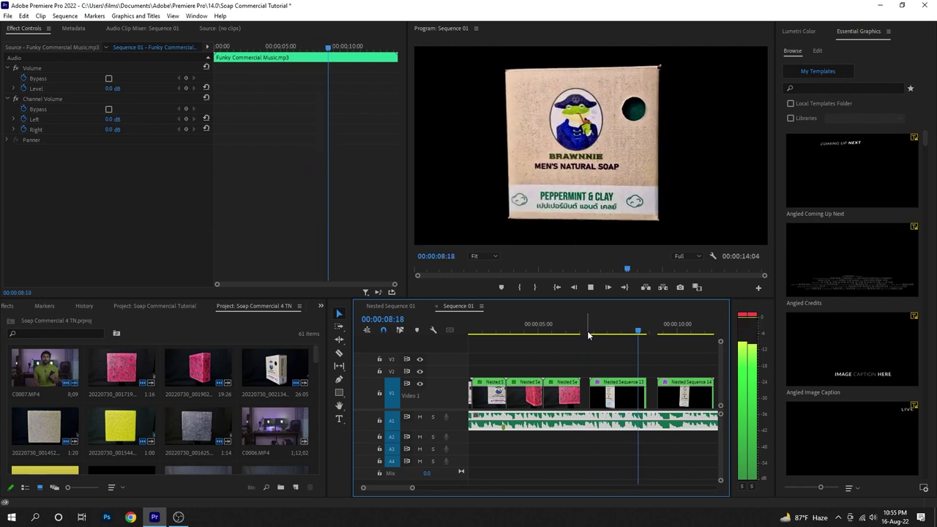
key(space)
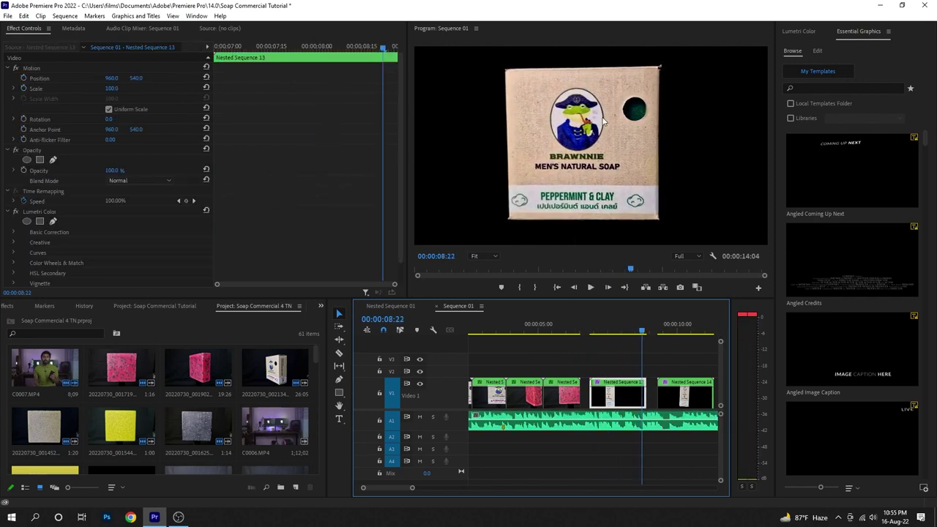
click(660, 333)
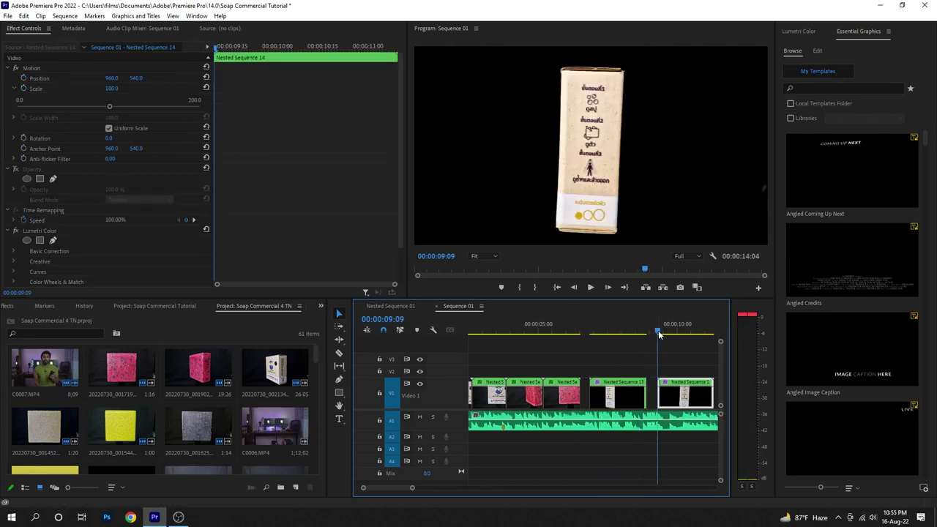
key(space)
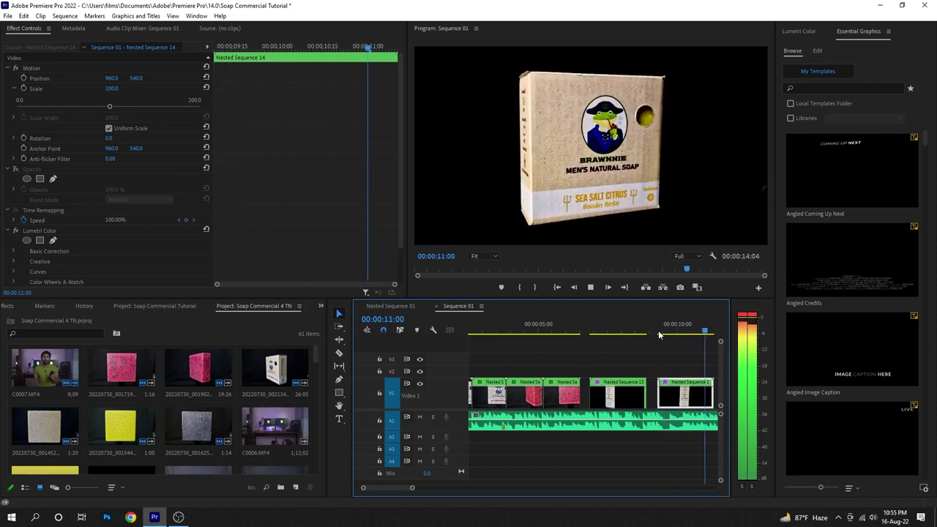
key(space)
click(659, 333)
key(space)
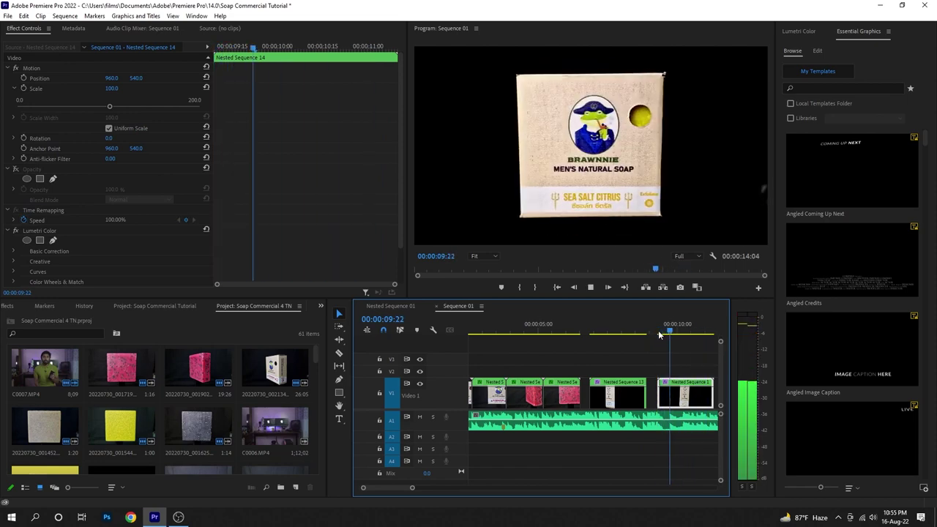
click(595, 332)
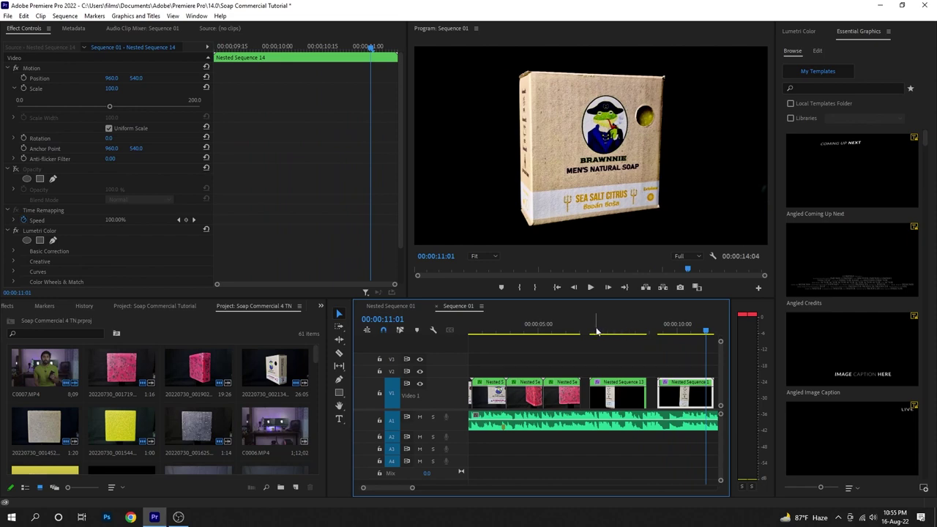
drag(594, 332, 592, 333)
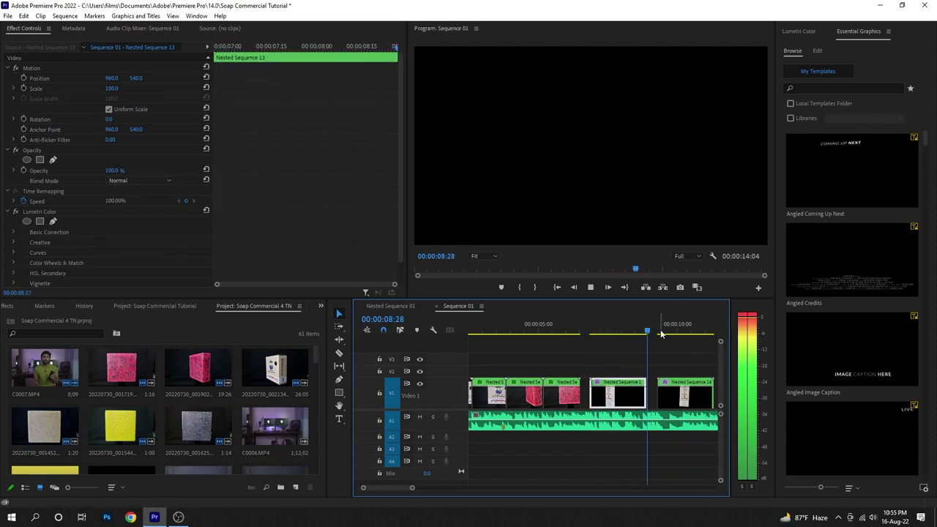
drag(605, 334, 592, 335)
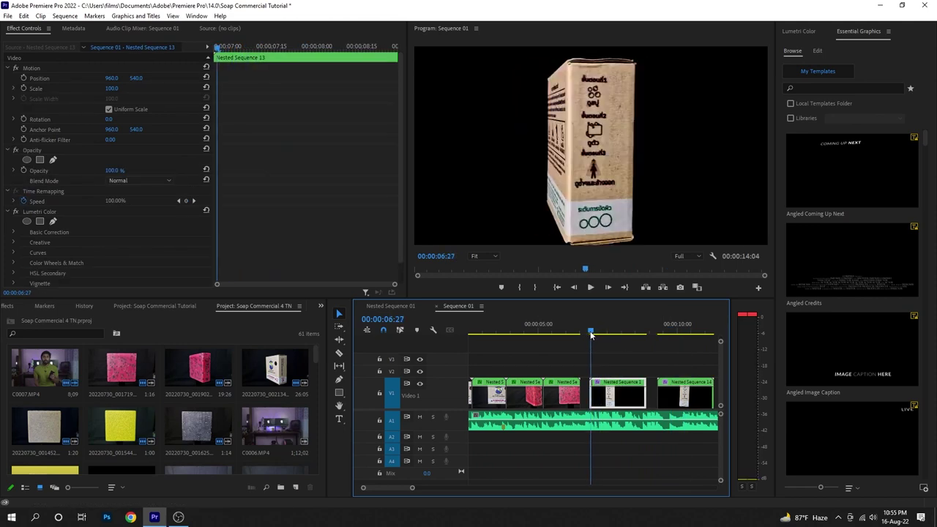
key(space)
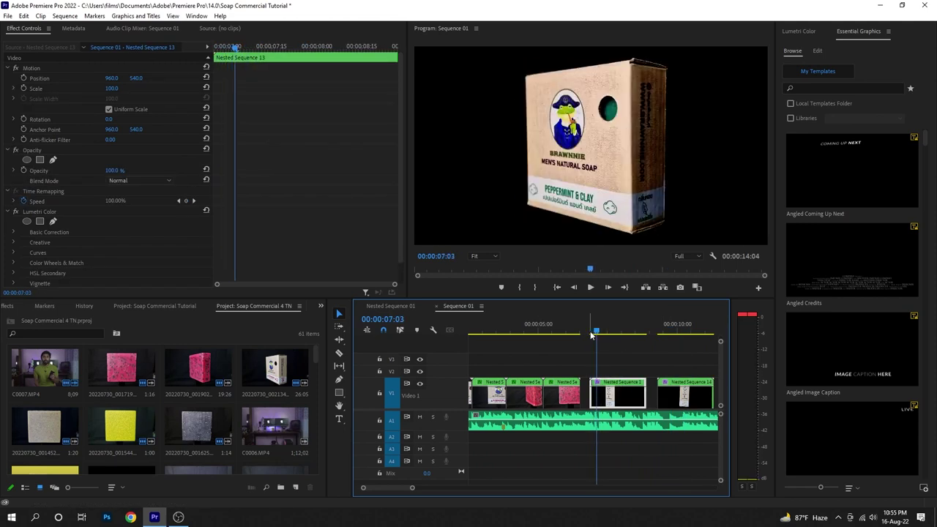
drag(591, 334, 593, 335)
click(34, 30)
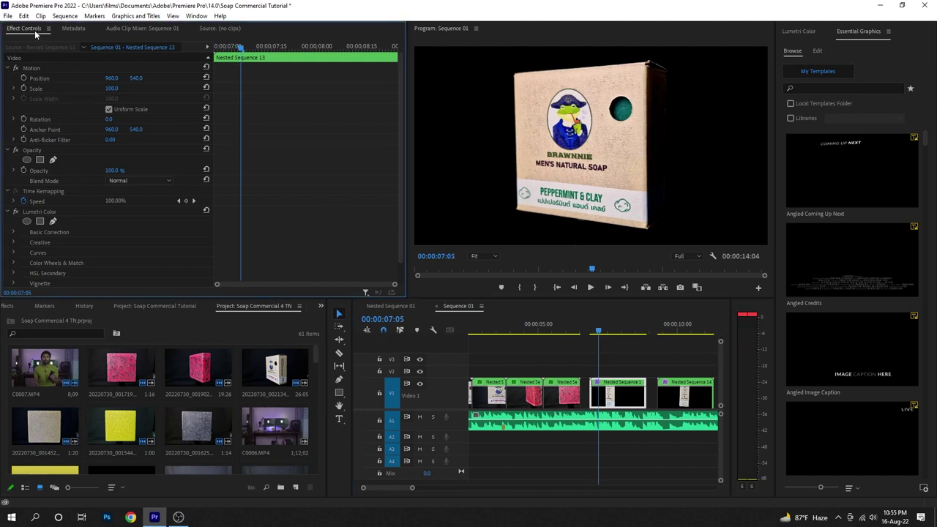
Step: Keyframe Position, Scale and Rotation, then set the 00:00:06:26 starting rotation to about -53°
click(23, 78)
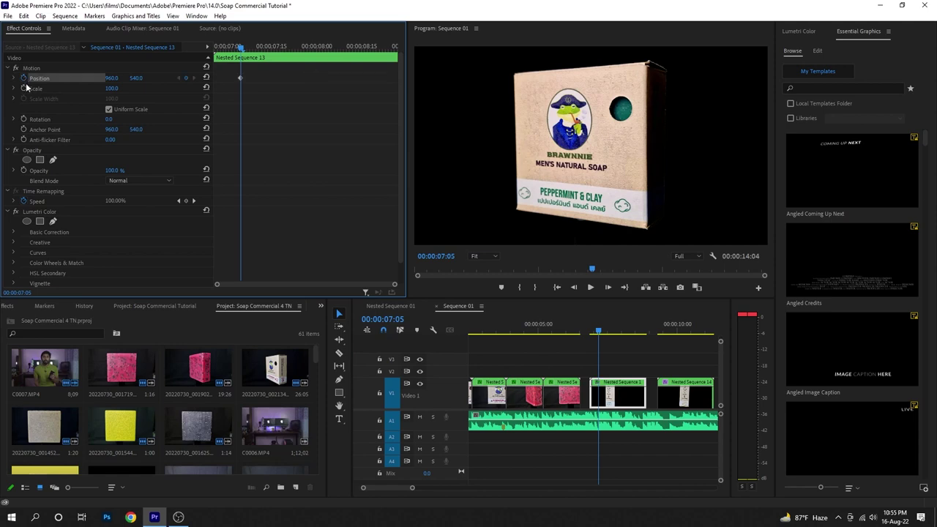
click(23, 88)
click(24, 118)
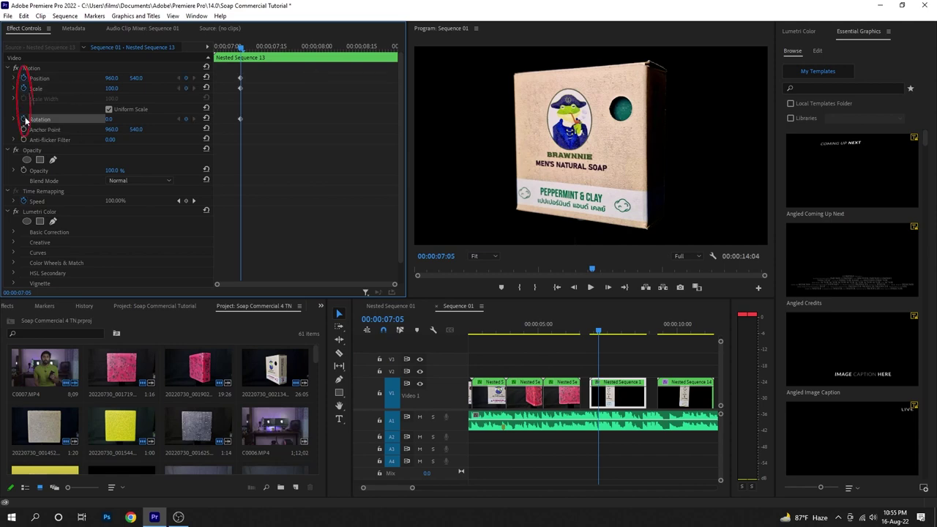
drag(246, 48, 217, 48)
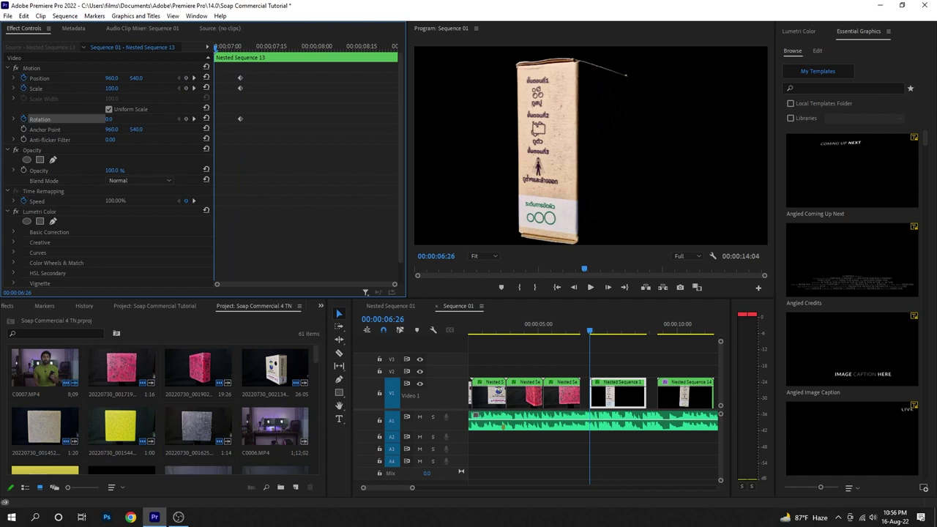
text(-33)
key(Return)
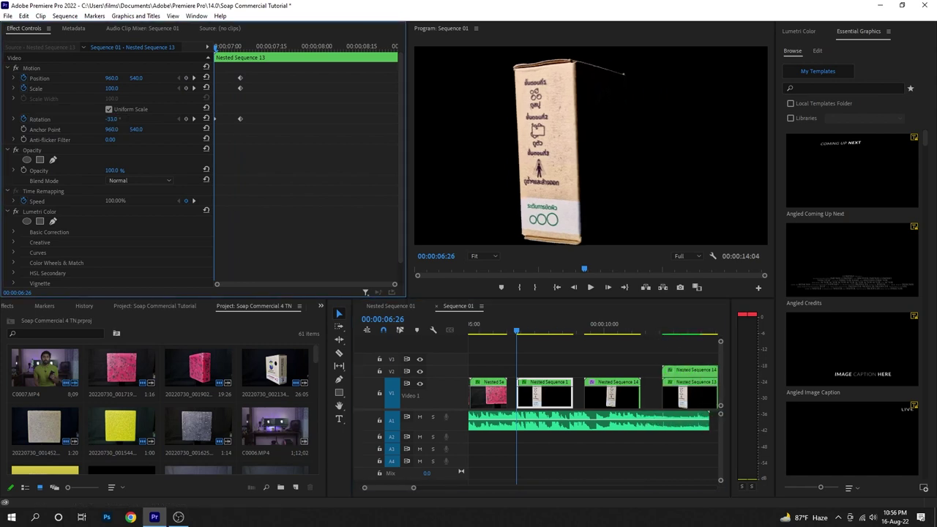
drag(112, 119, 97, 119)
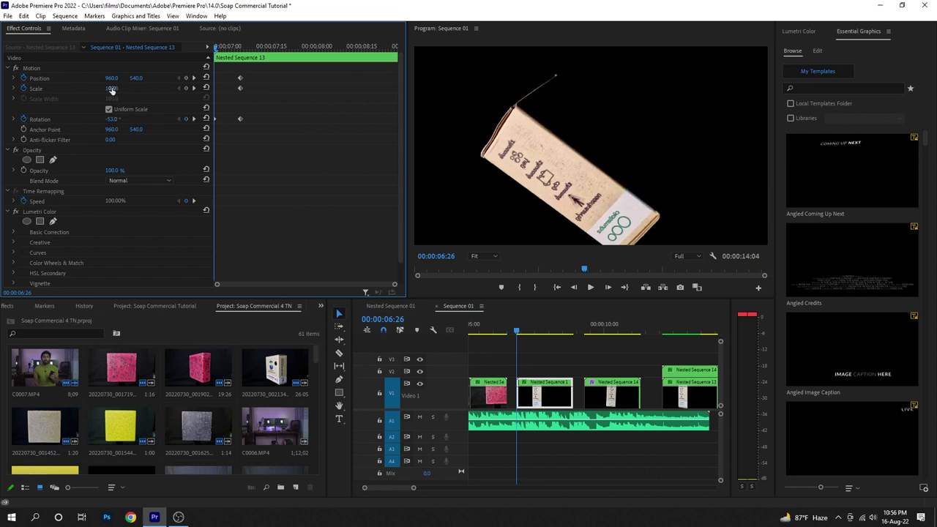
Step: Set the starting Scale to 0 and play back the spin-in animation
drag(110, 88, 66, 88)
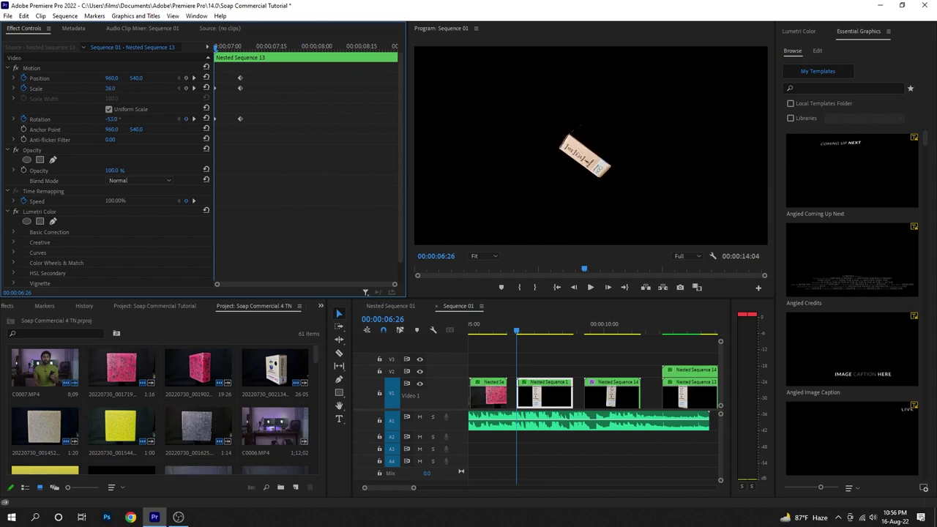
click(117, 87)
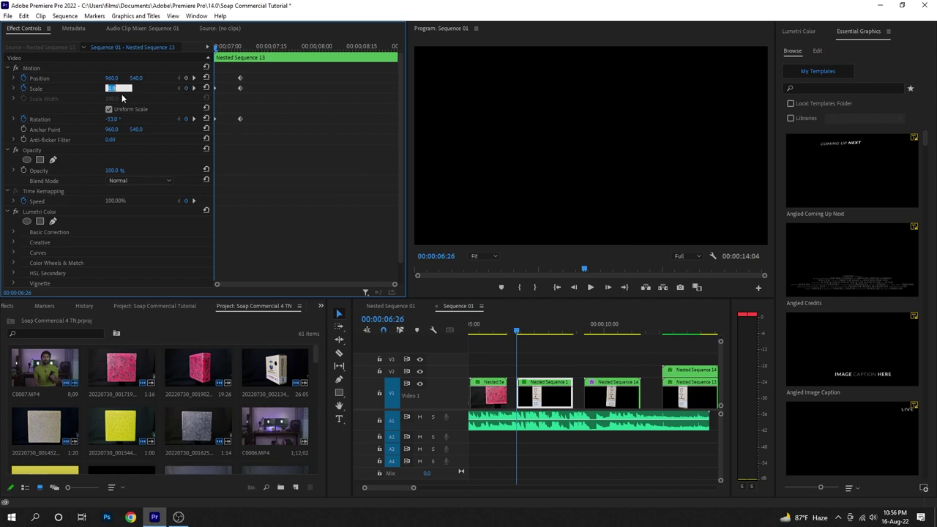
key(space)
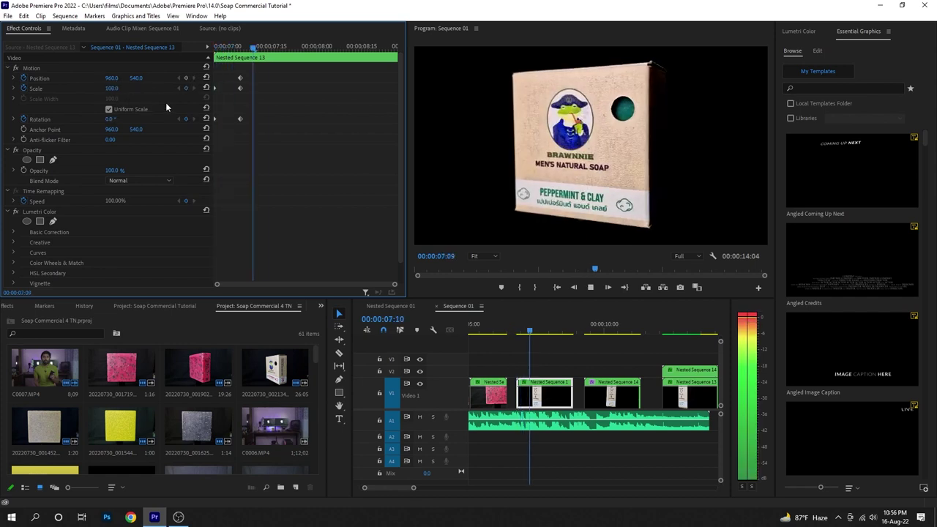
click(279, 48)
drag(279, 49, 235, 48)
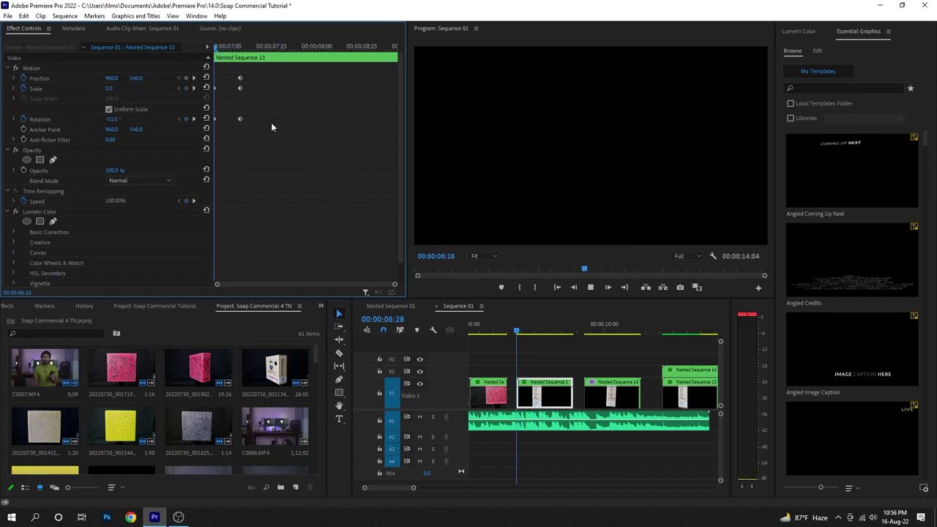
key(space)
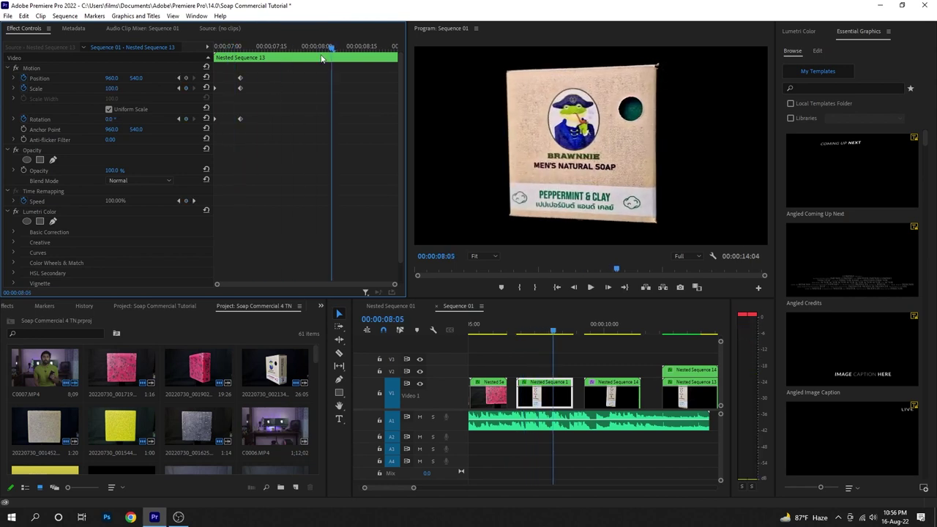
key(space)
key(space)
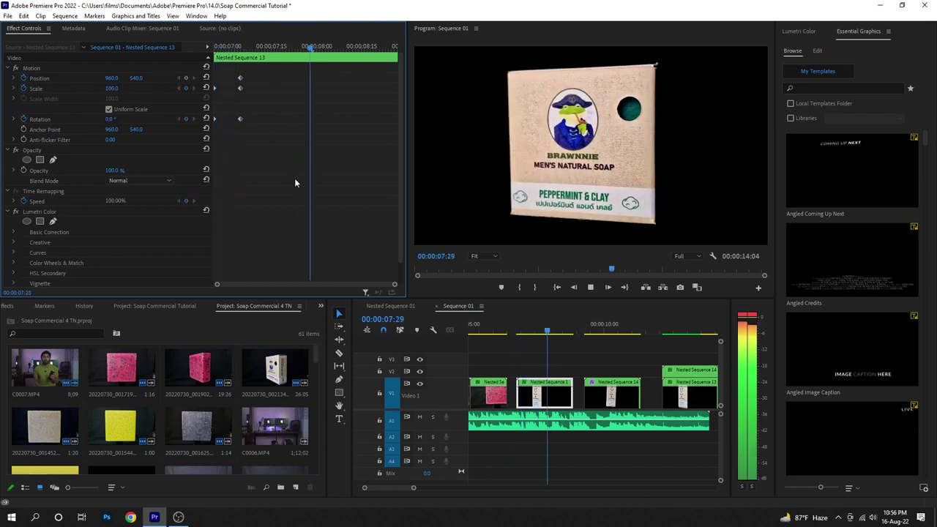
key(space)
drag(373, 73, 243, 61)
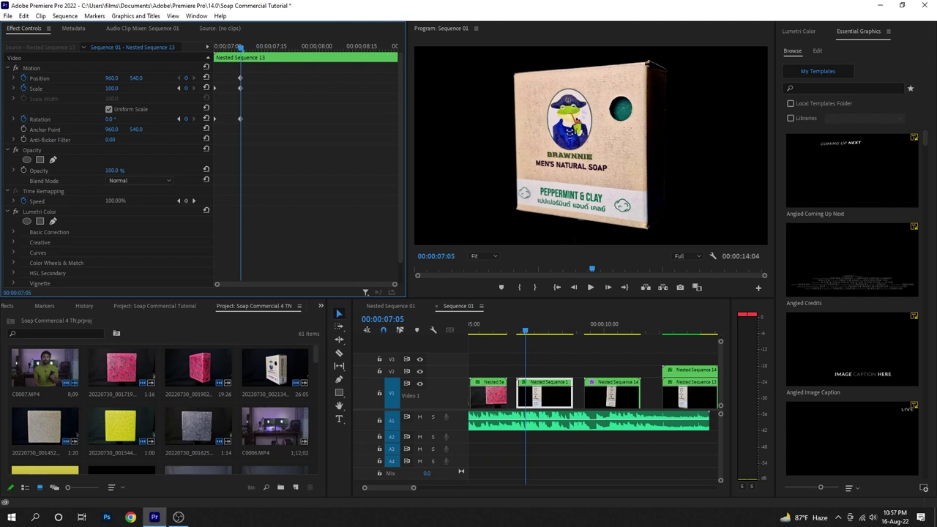
Step: Set the end keyframe to Scale 62 at X 506 and the starting Position X near 947
drag(109, 87, 82, 88)
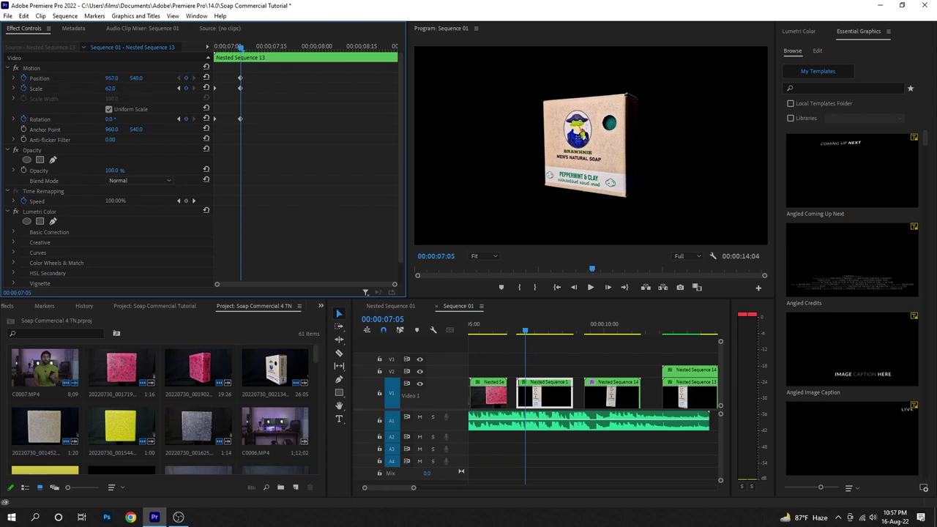
drag(111, 77, 15, 78)
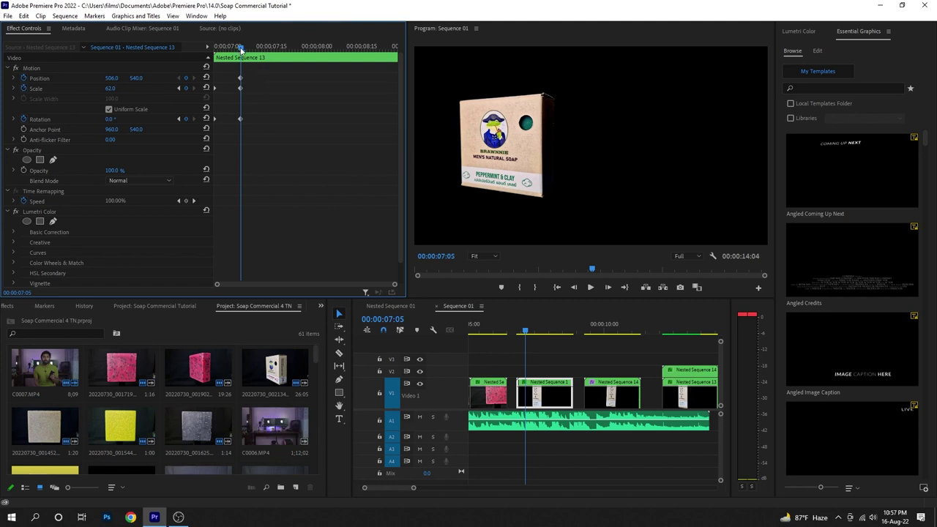
drag(241, 48, 223, 56)
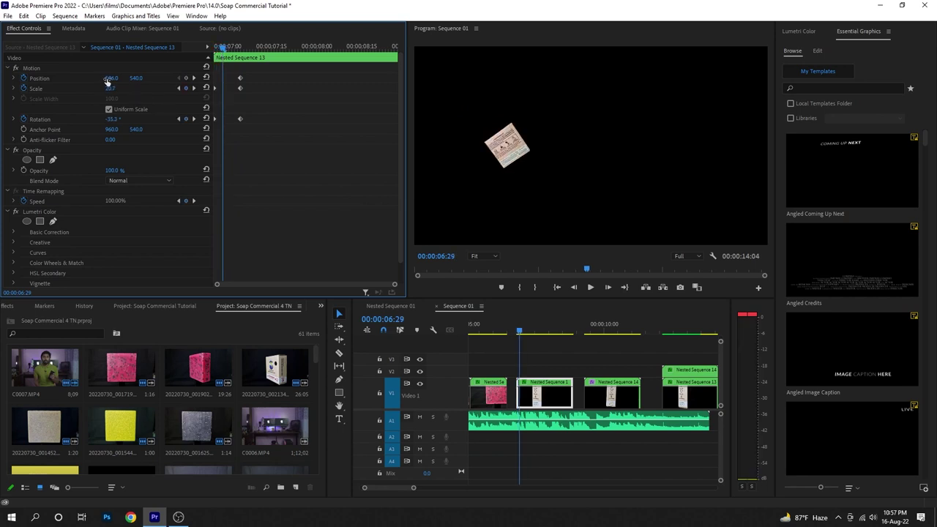
drag(112, 78, 191, 77)
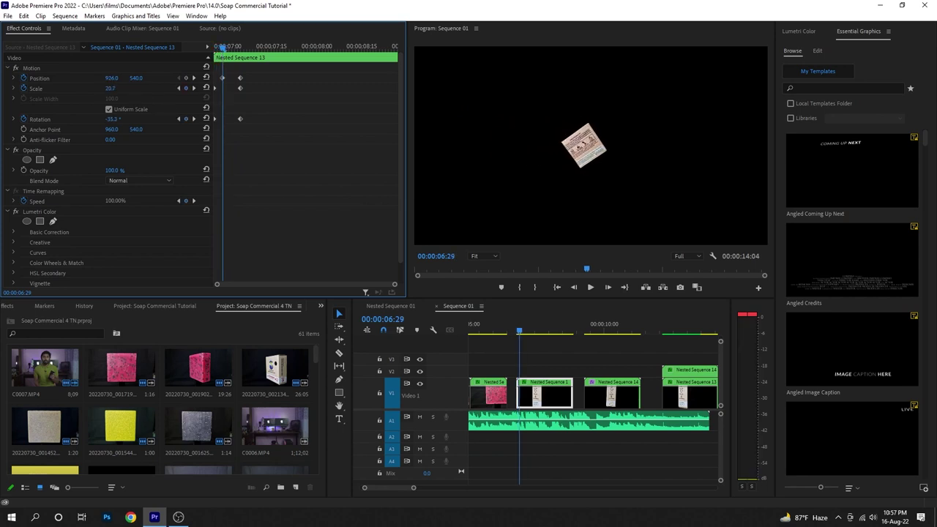
drag(111, 77, 114, 78)
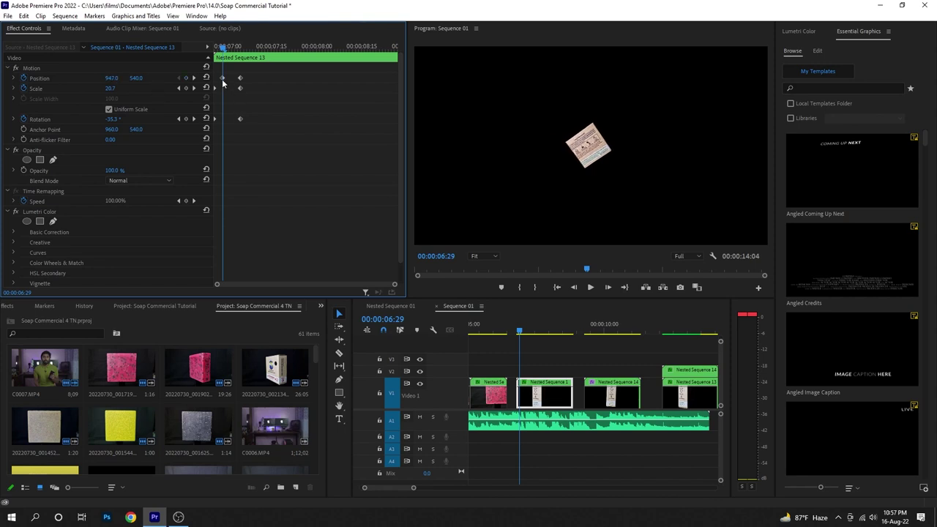
drag(222, 78, 215, 78)
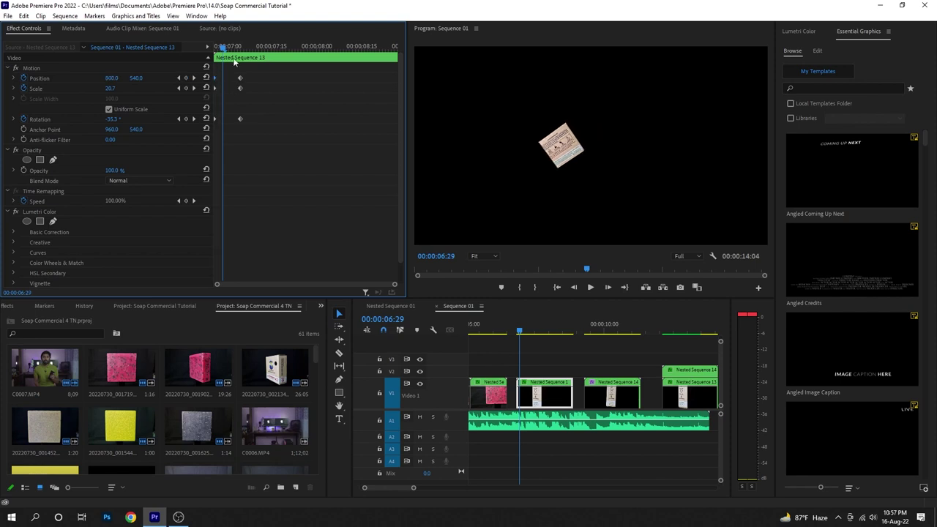
Step: Preview the revised box animation from the clip's first frame
click(211, 48)
key(space)
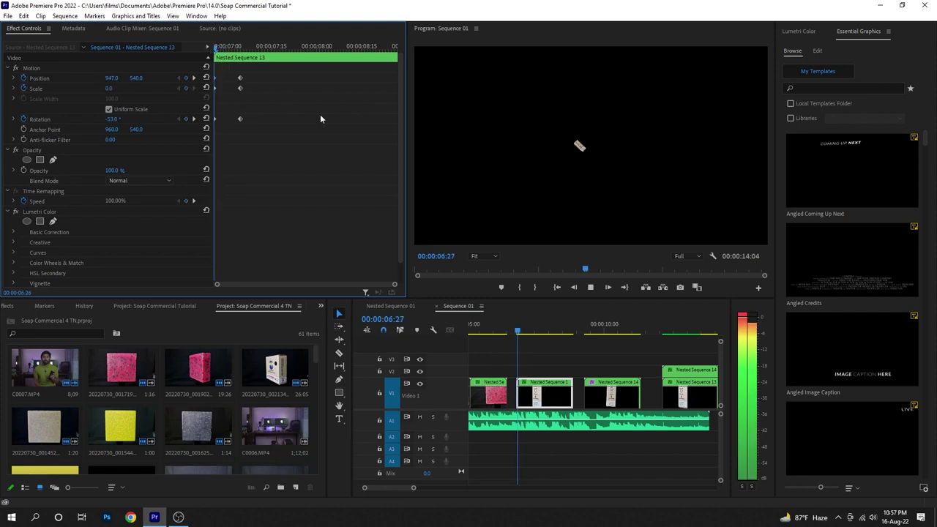
key(space)
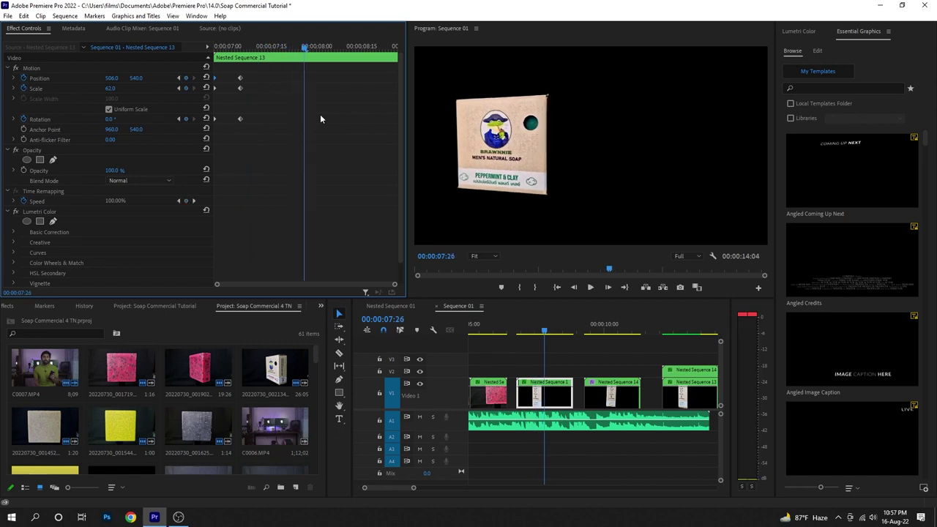
click(213, 47)
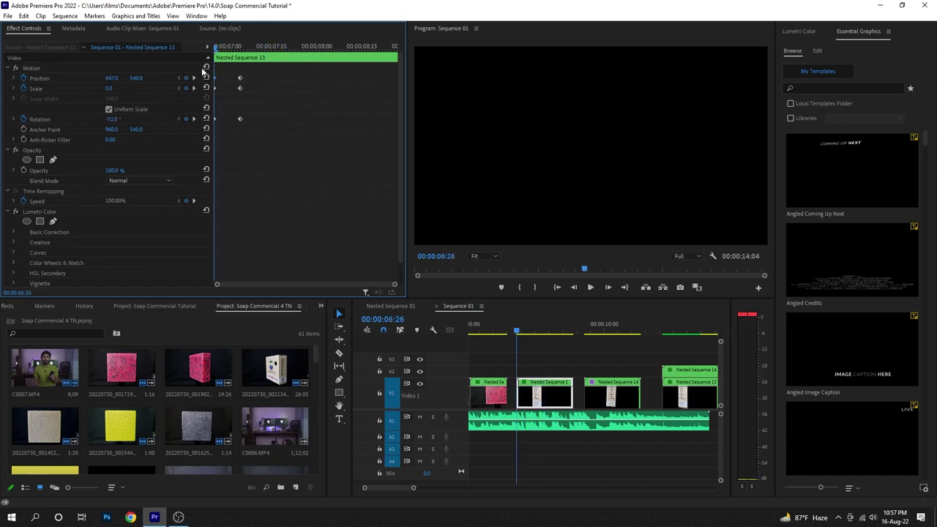
key(space)
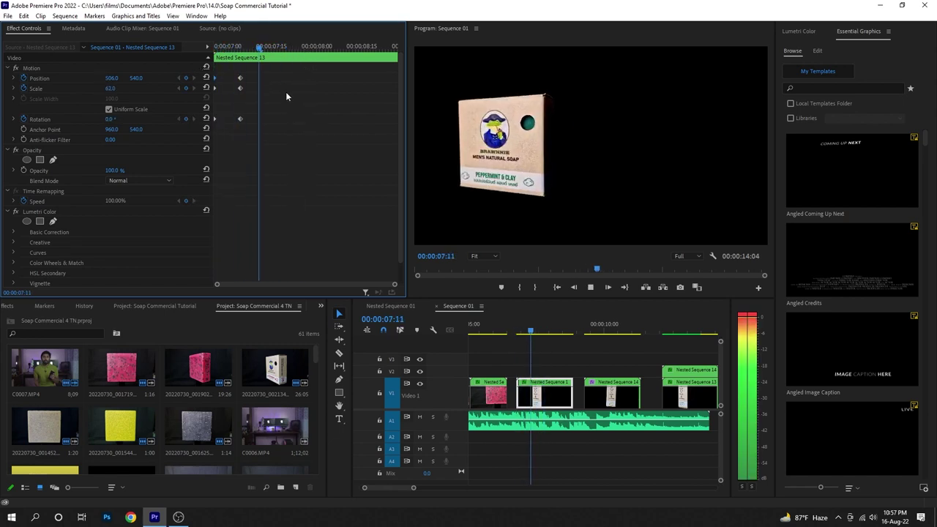
key(space)
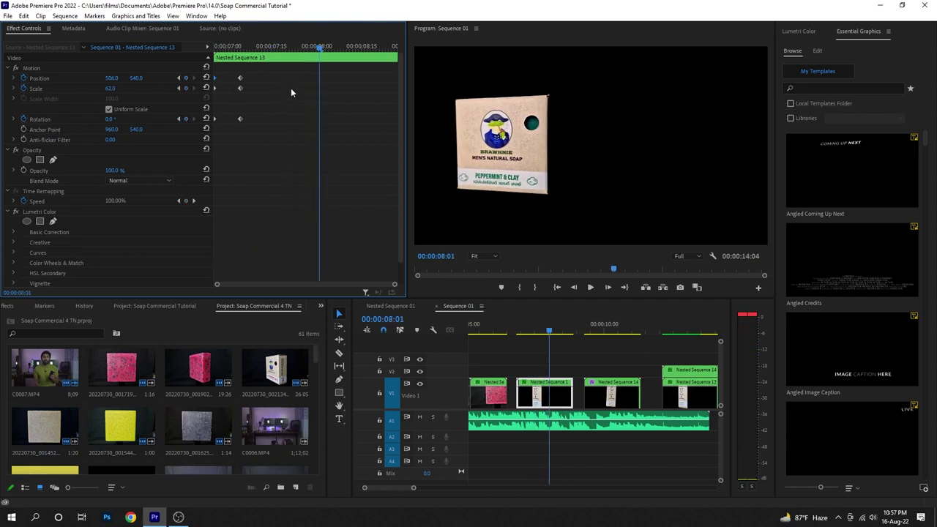
key(space)
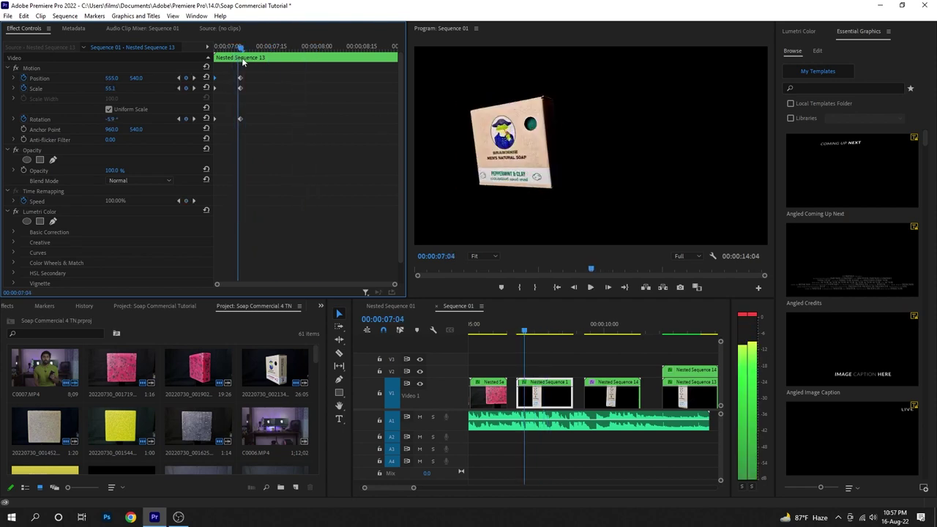
click(621, 344)
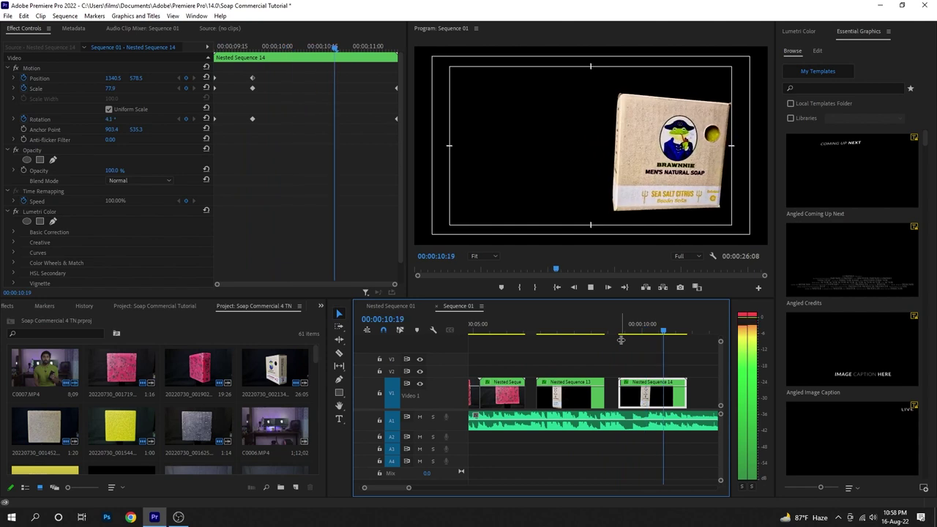
Step: Play through the Nested Sequence 14 and peppermint box animations to review them
click(621, 340)
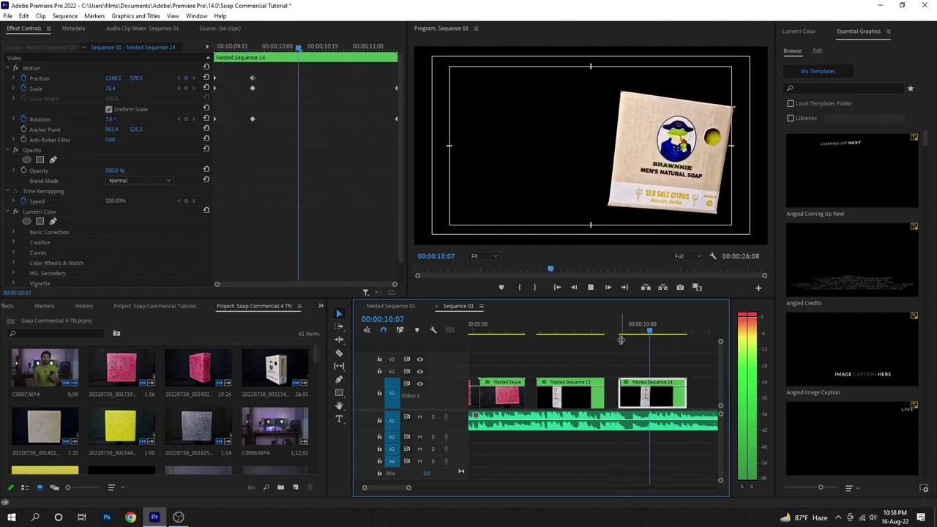
key(space)
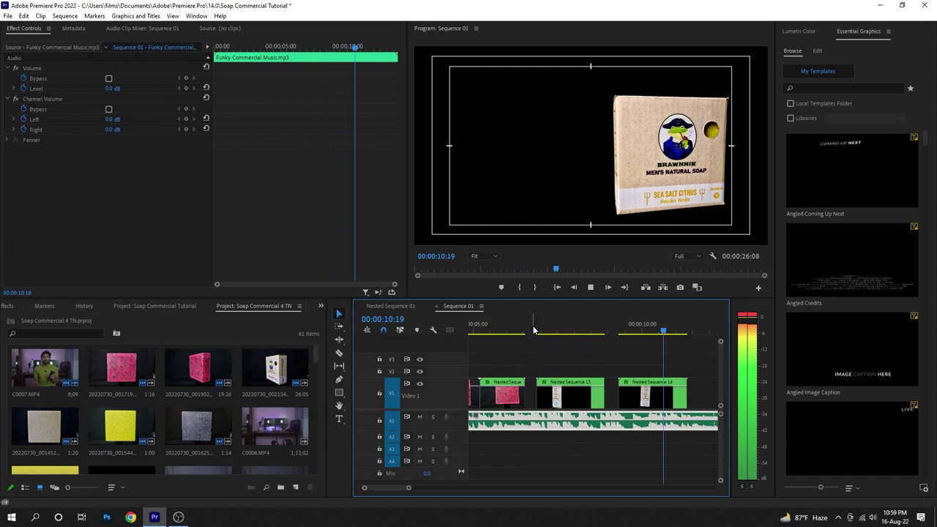
key(Right)
click(534, 330)
key(space)
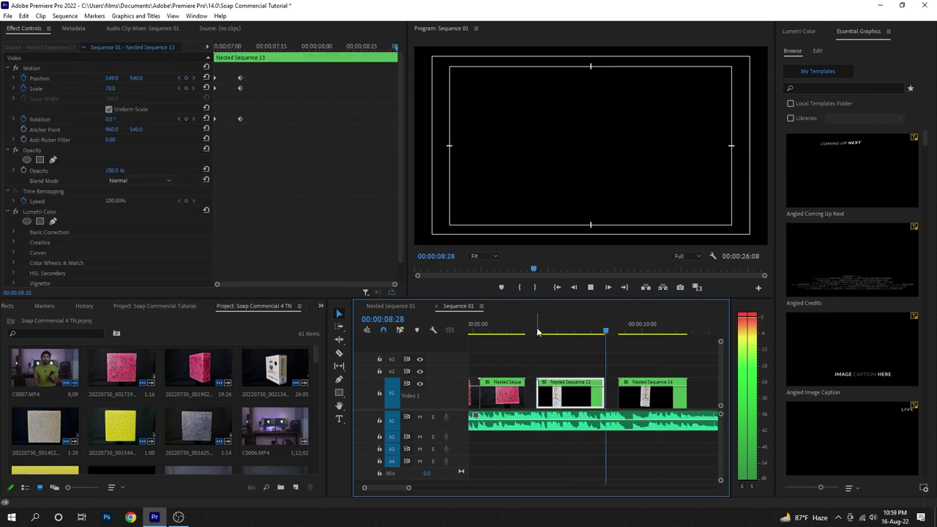
key(space)
click(537, 332)
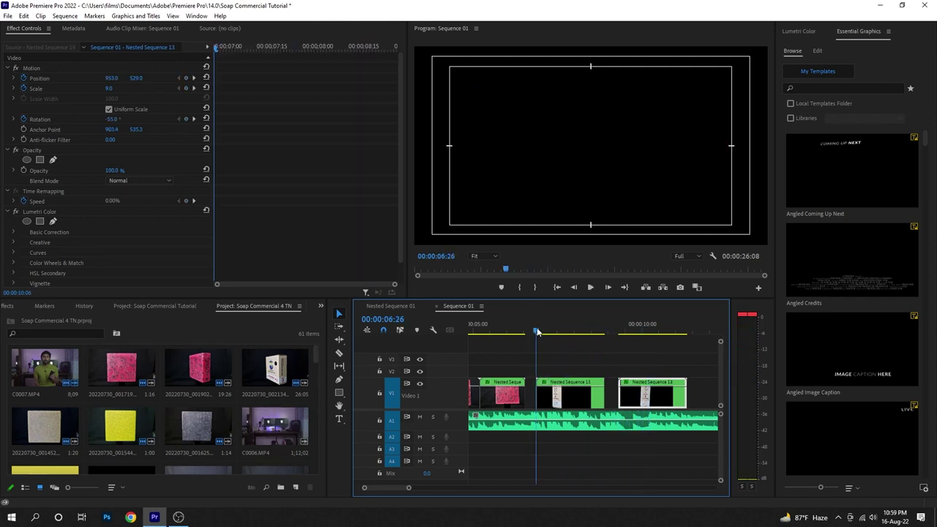
key(space)
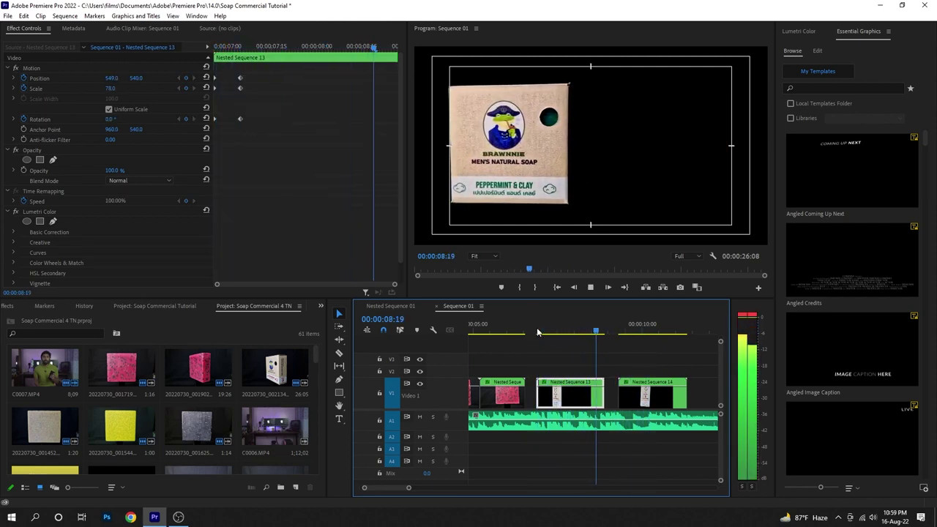
key(space)
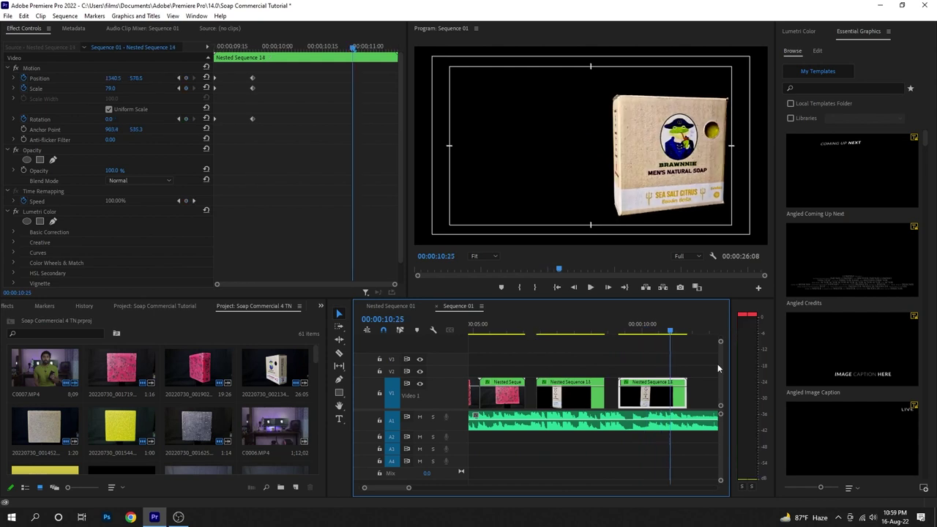
Step: Stack Nested Sequence 14 on V2 over Nested Sequence 13, shift both ten frames earlier, and review
drag(658, 393, 578, 375)
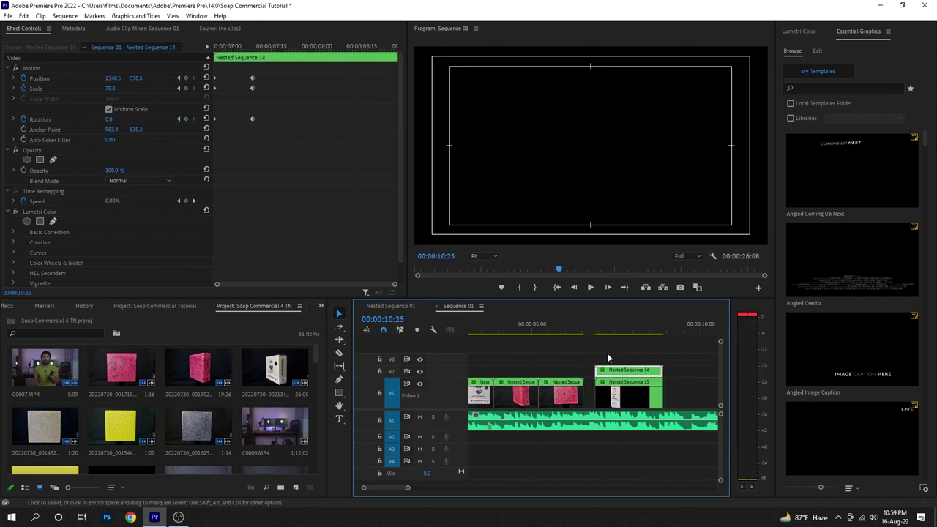
drag(638, 395, 624, 395)
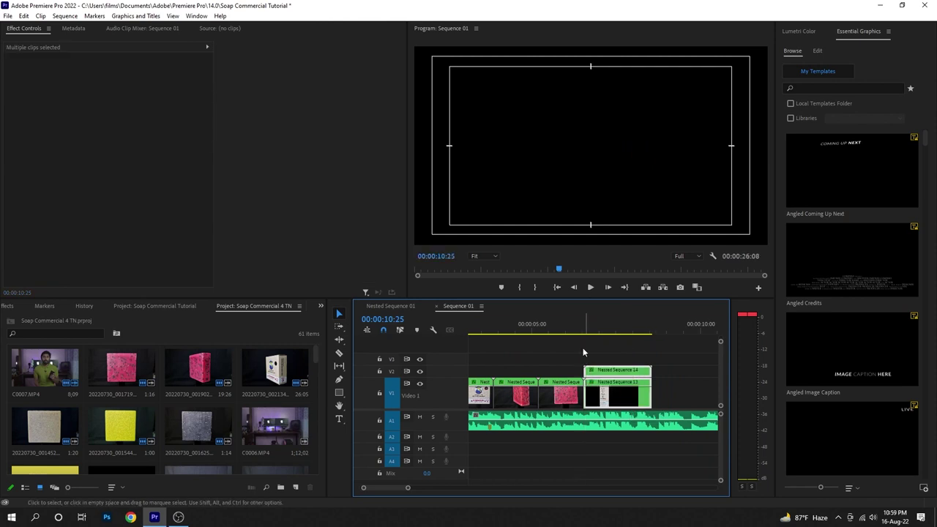
click(568, 324)
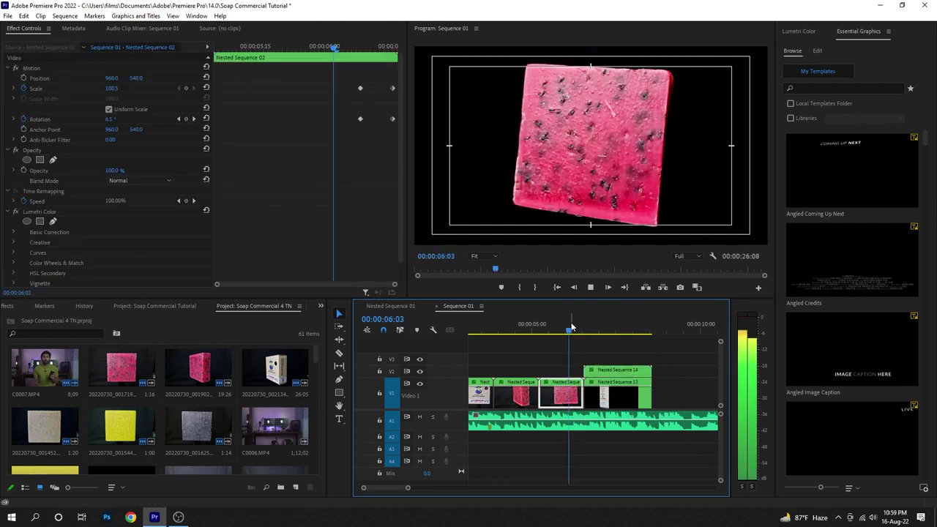
click(570, 325)
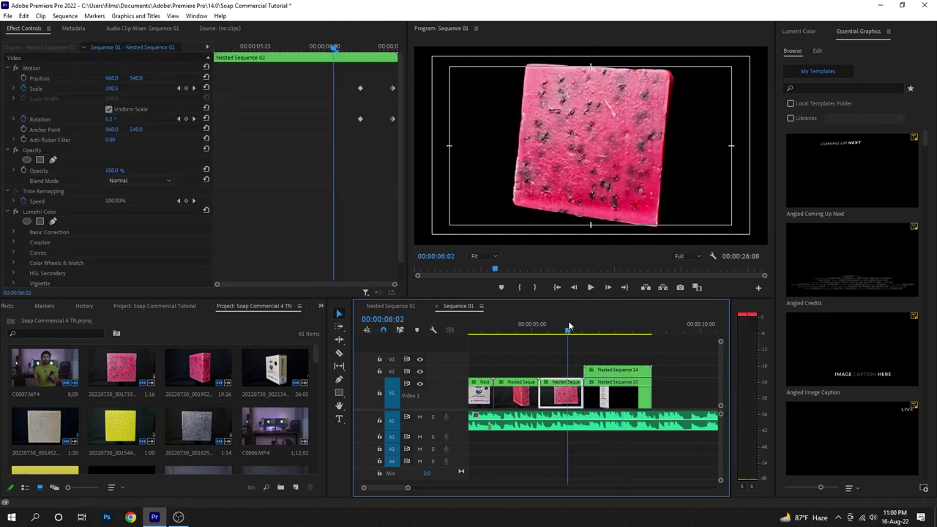
click(568, 322)
click(577, 334)
key(space)
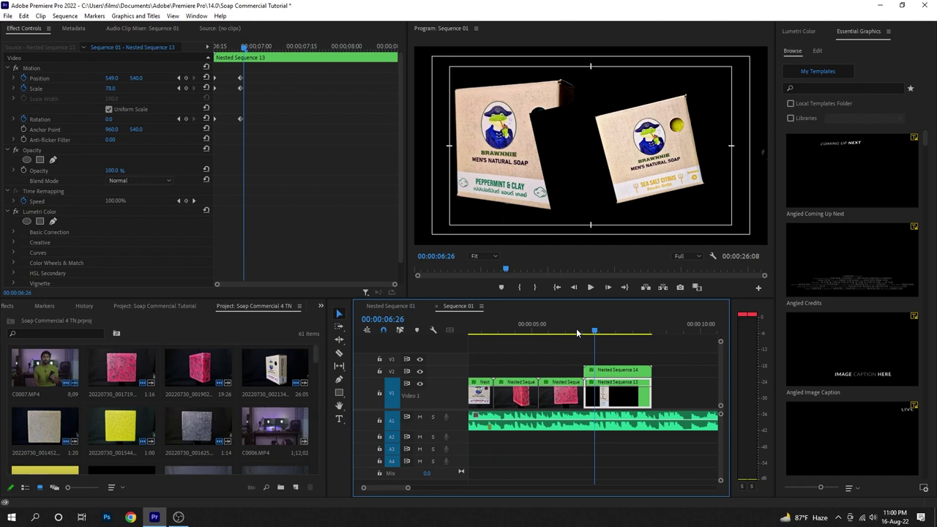
click(616, 331)
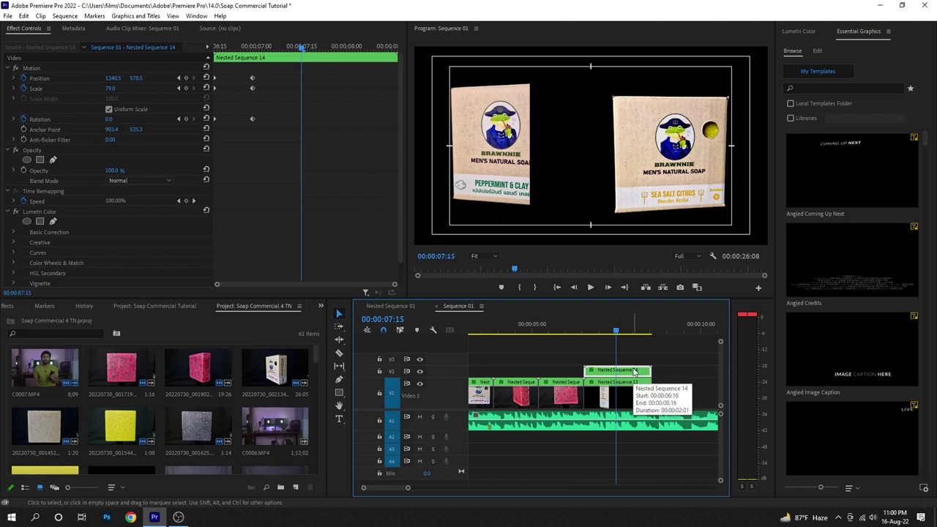
Step: Draw a four-point Opacity mask around the right soap box in the Program monitor
click(54, 161)
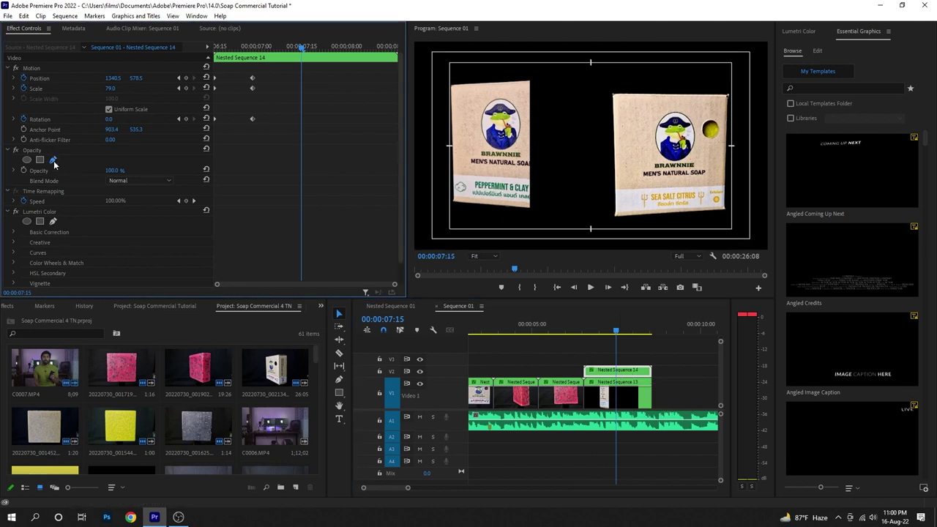
click(607, 86)
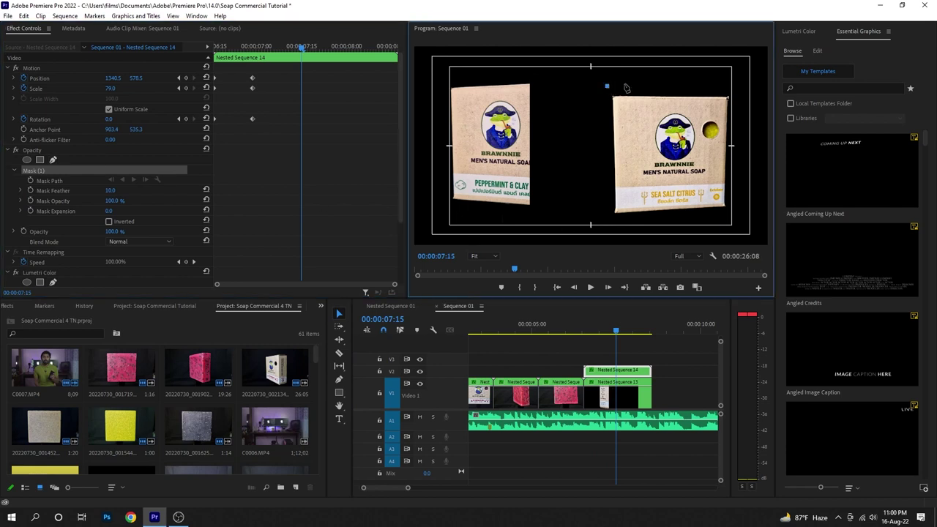
click(738, 85)
click(747, 213)
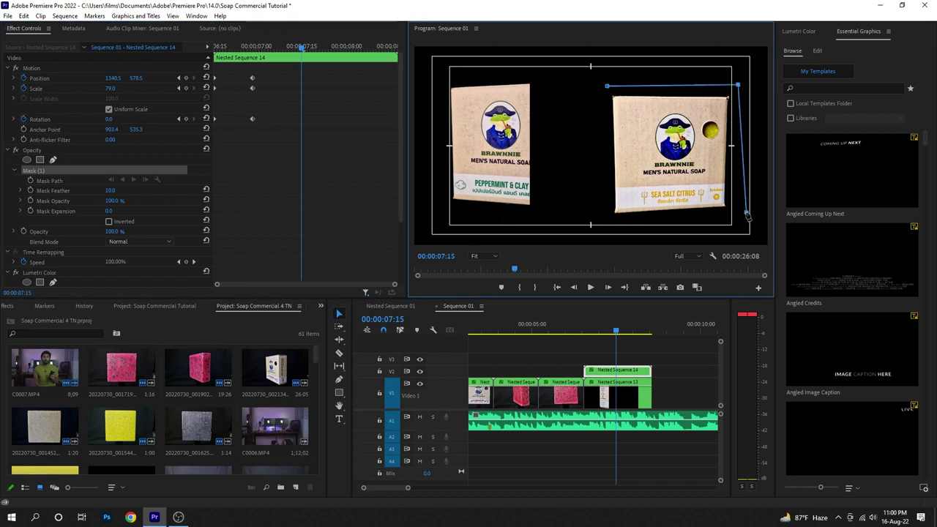
click(604, 222)
click(607, 85)
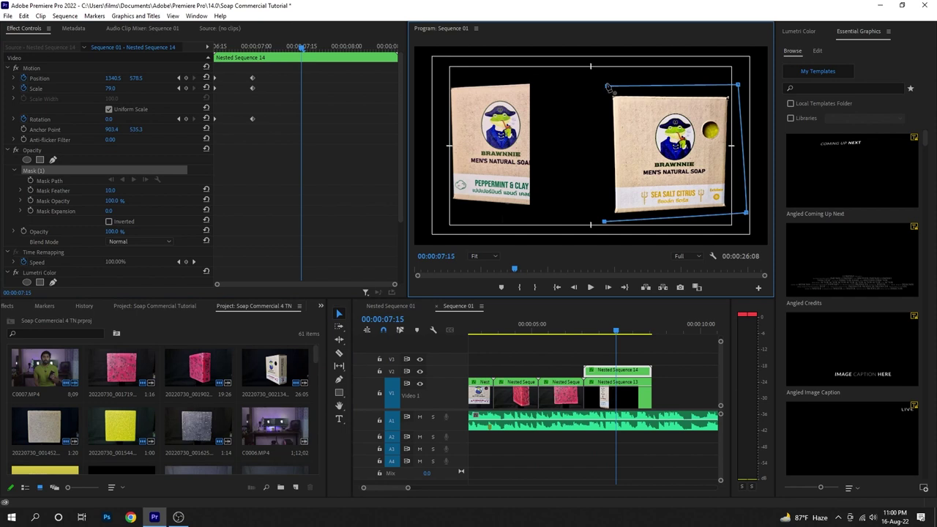
click(607, 86)
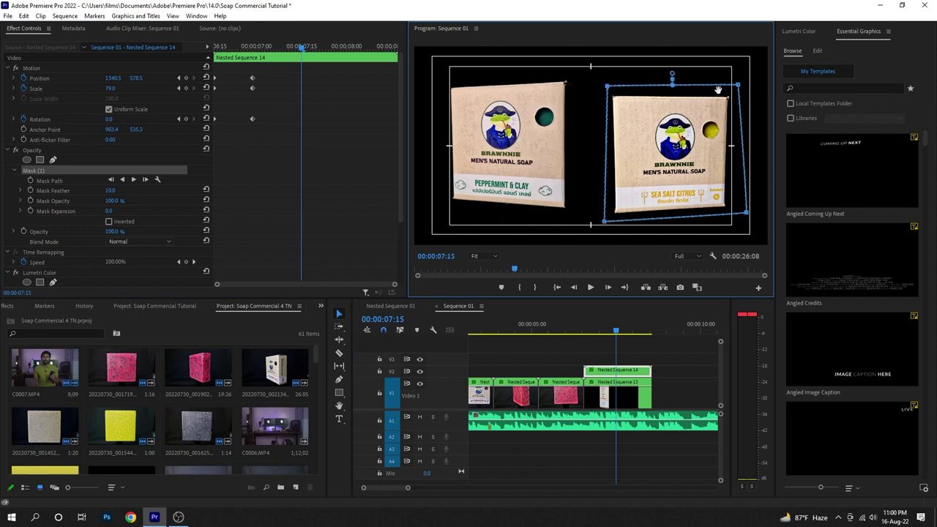
Step: Preview Nested Sequence 14's masked box spinning in from the rotated frames
click(624, 376)
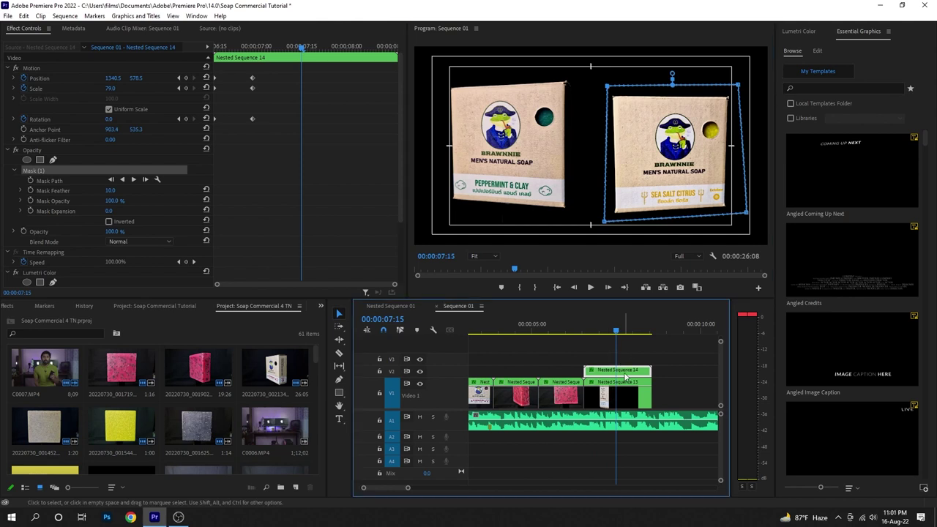
drag(618, 333, 586, 333)
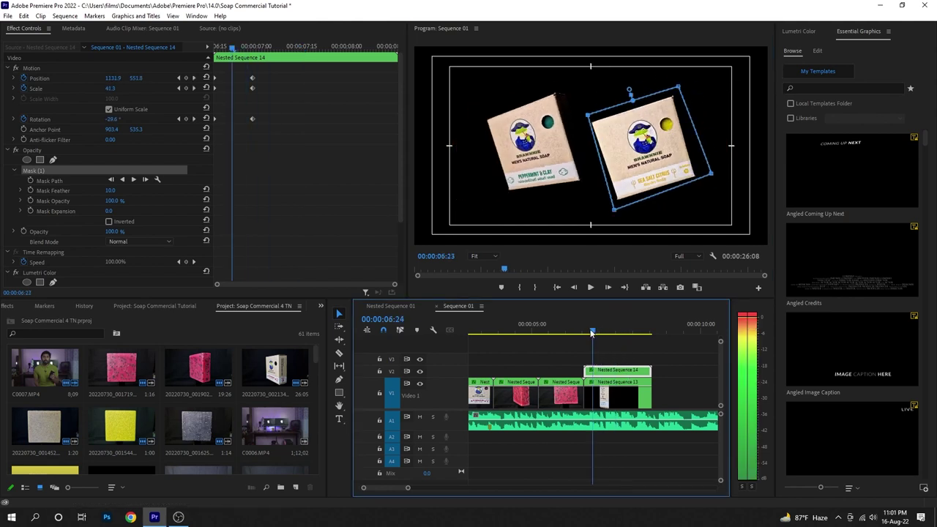
key(space)
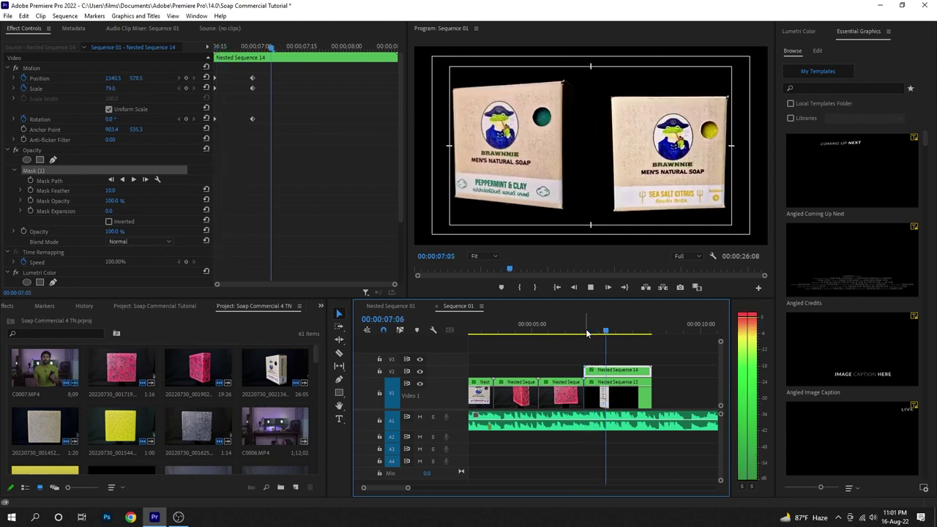
key(space)
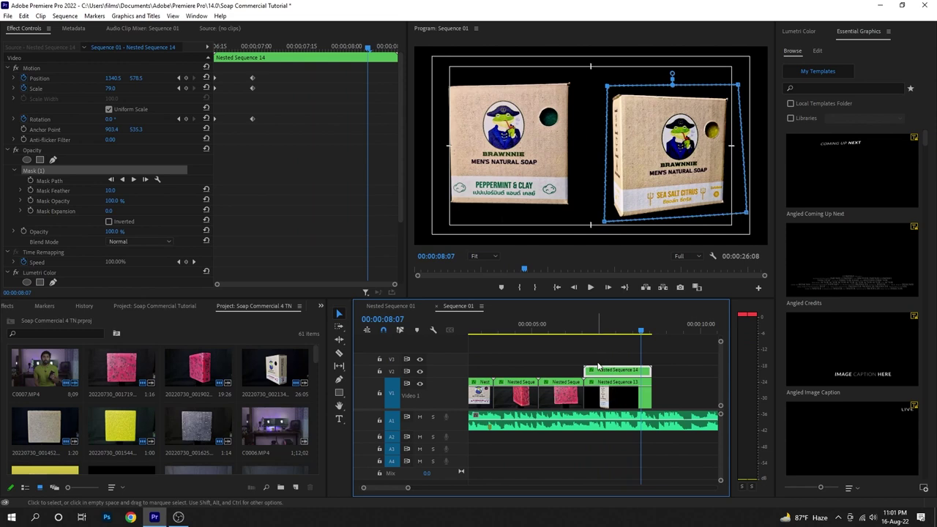
click(585, 330)
key(space)
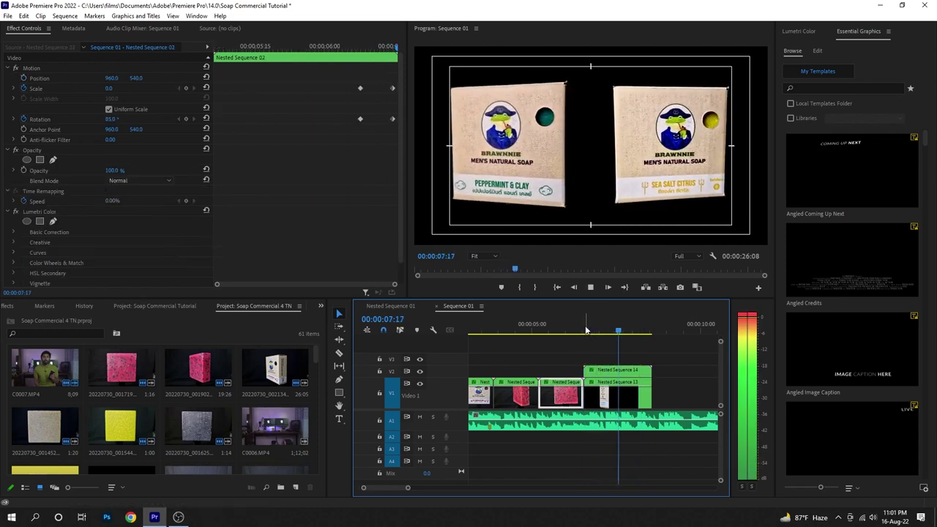
Step: Stop on the rotated frame and drag Nested Sequence 14's mask vertex to fit the tilted box
click(586, 330)
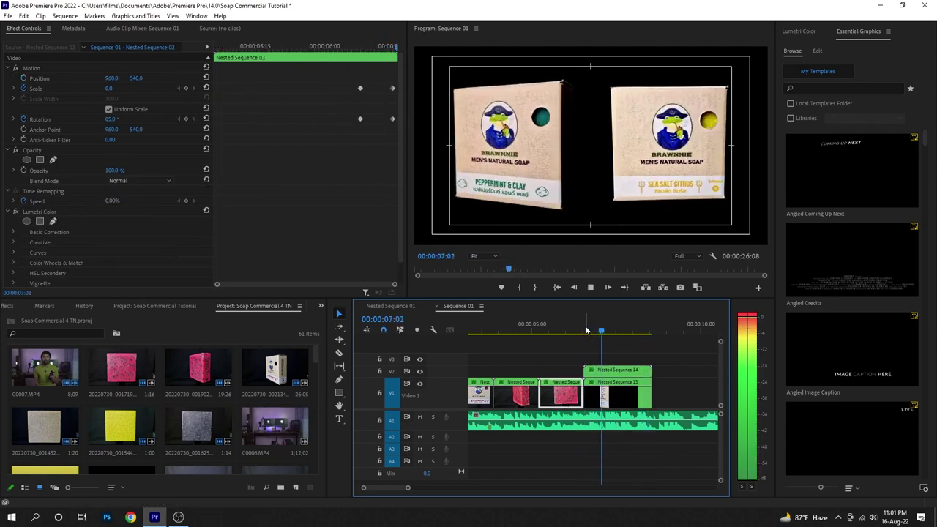
click(585, 329)
click(564, 114)
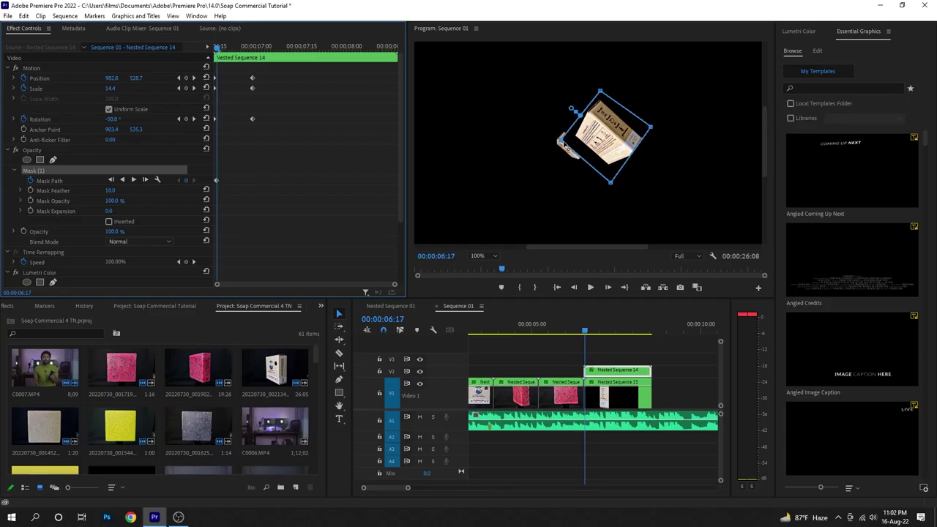
click(562, 144)
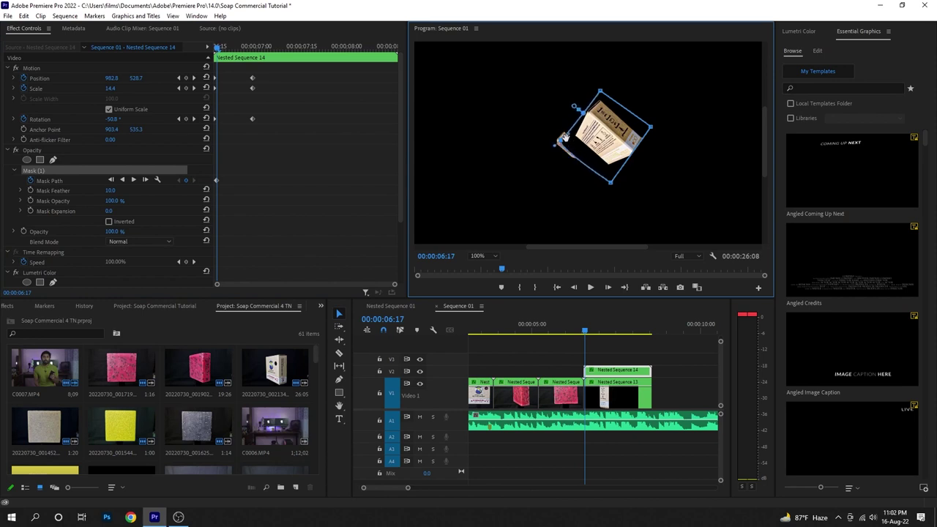
drag(564, 141, 576, 137)
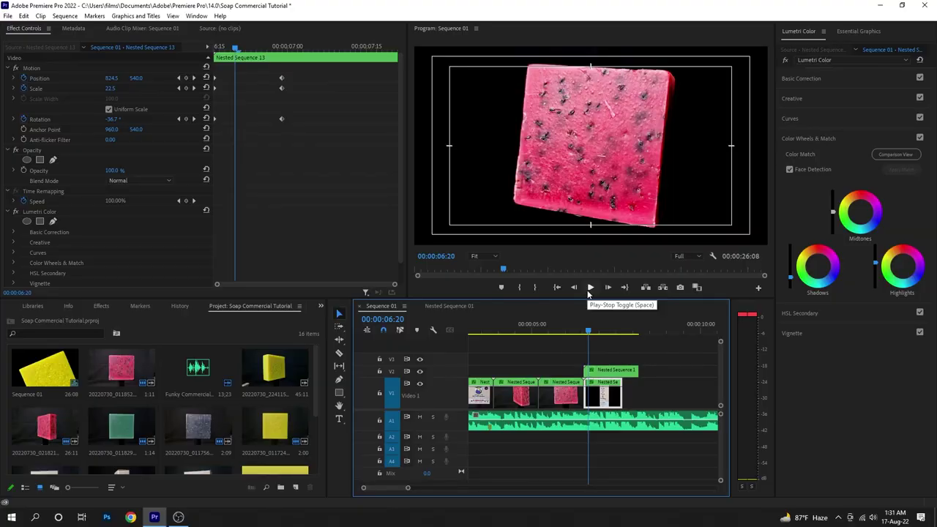
Step: Play the soap-box section, then park the playhead on the two-box frame around 07:16–07:18
click(589, 290)
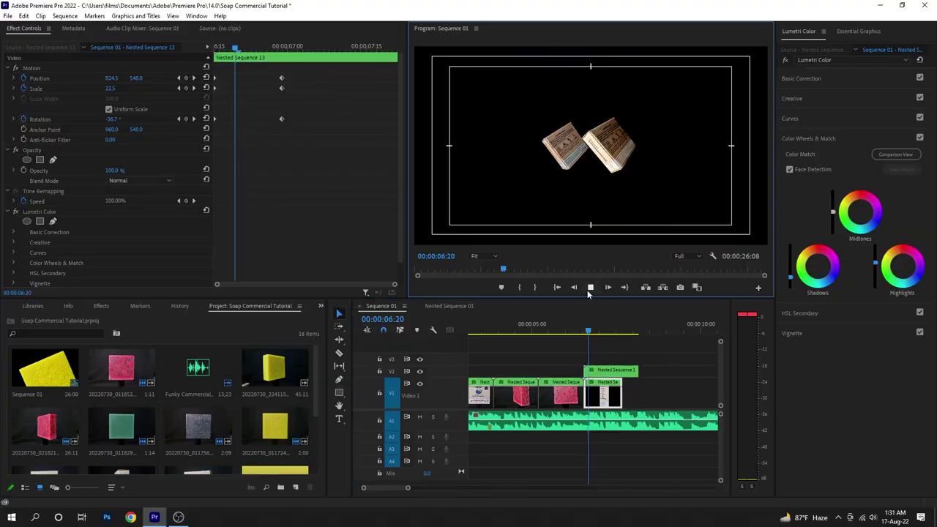
click(589, 289)
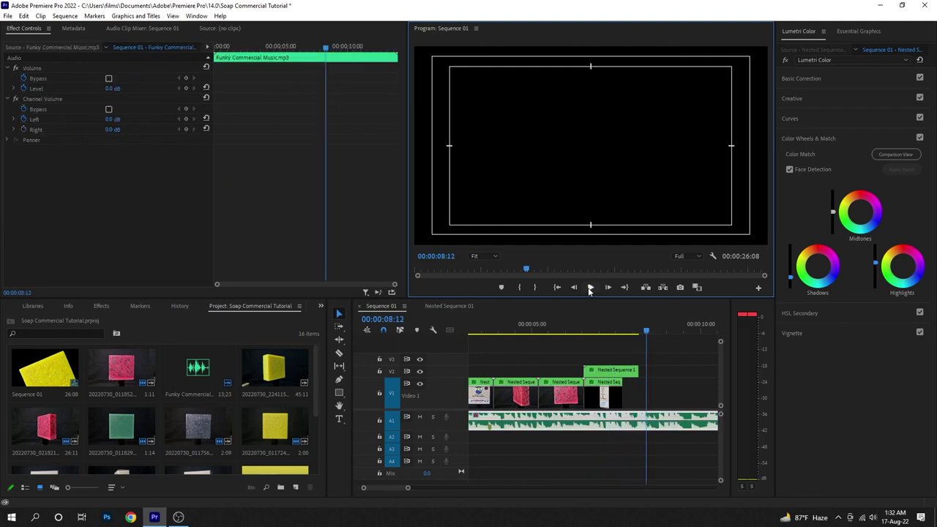
click(590, 288)
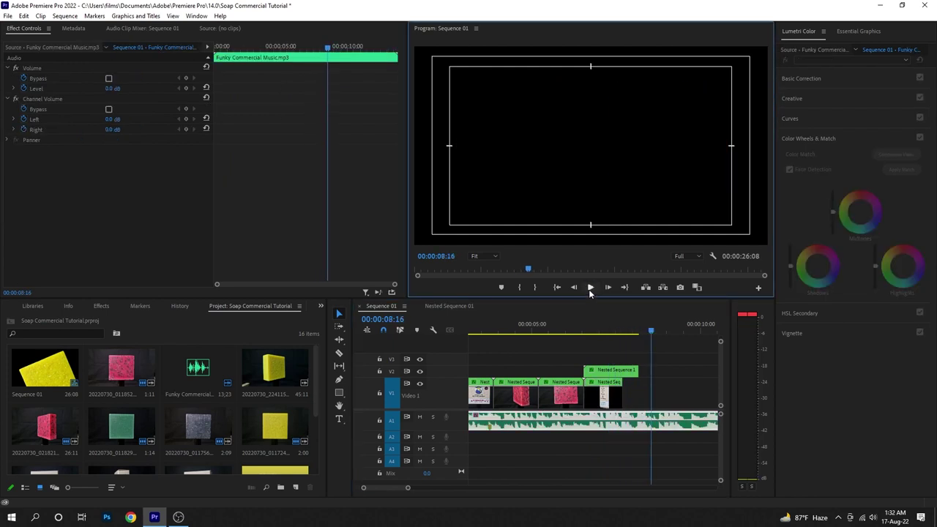
click(618, 333)
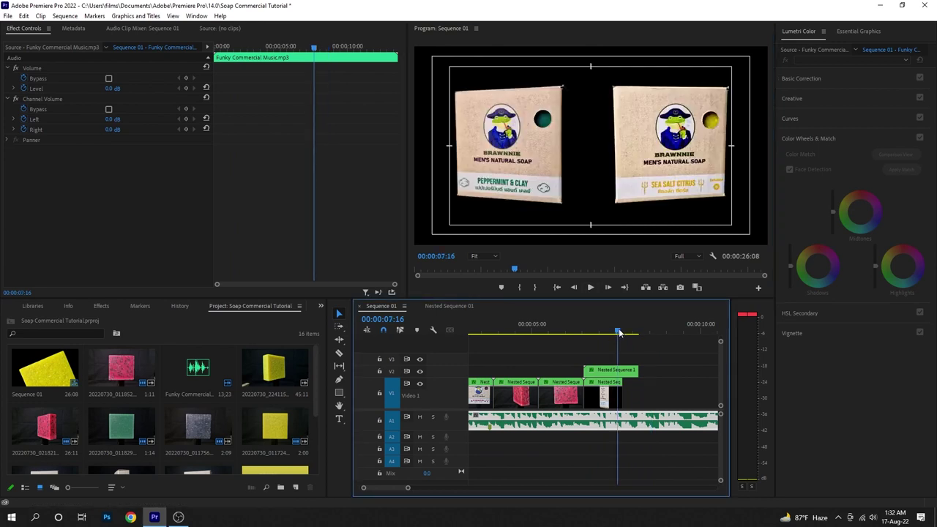
drag(619, 334, 623, 334)
Step: Load clip 20220730_021821 in the Source monitor, clear old In/Out, and find the green soap start
double_click(44, 424)
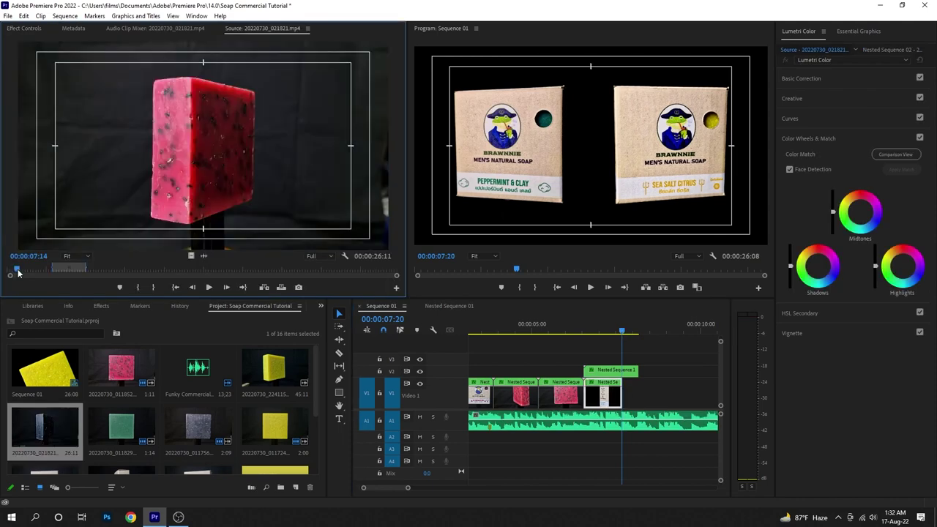
drag(22, 272, 338, 278)
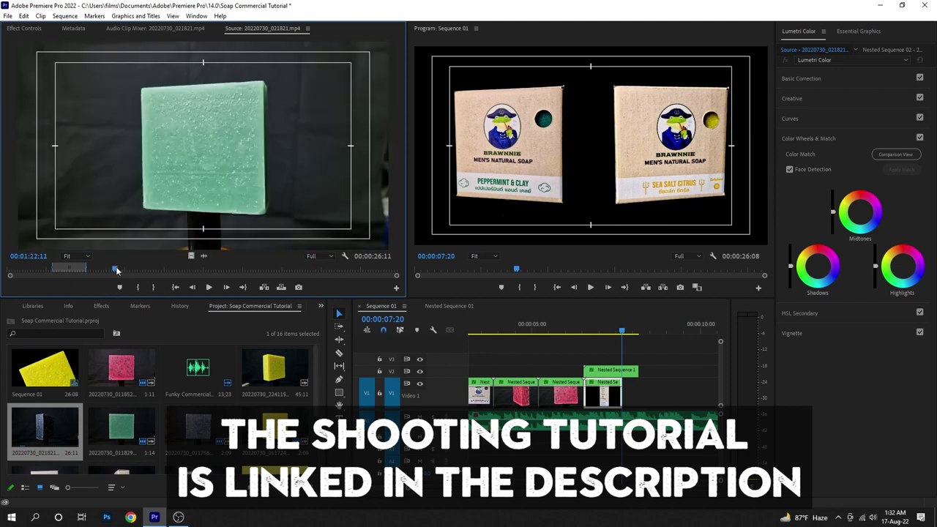
key(space)
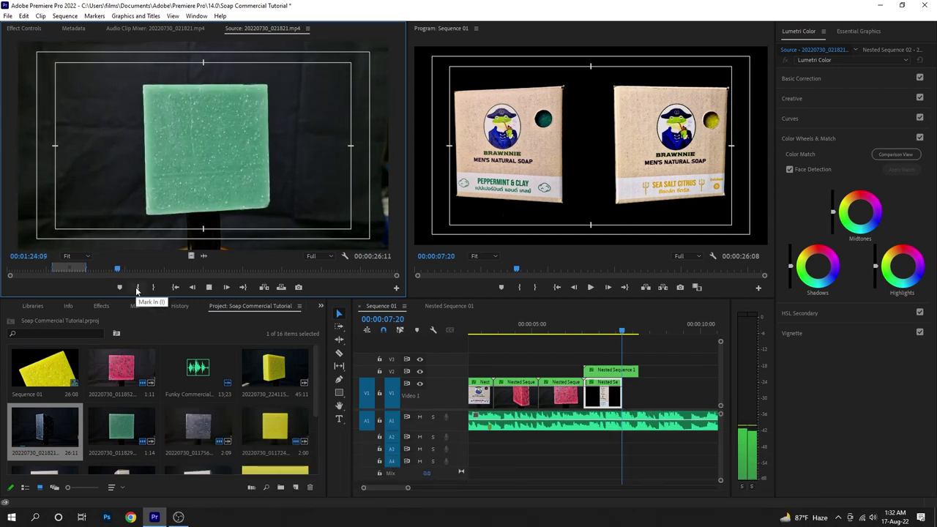
key(space)
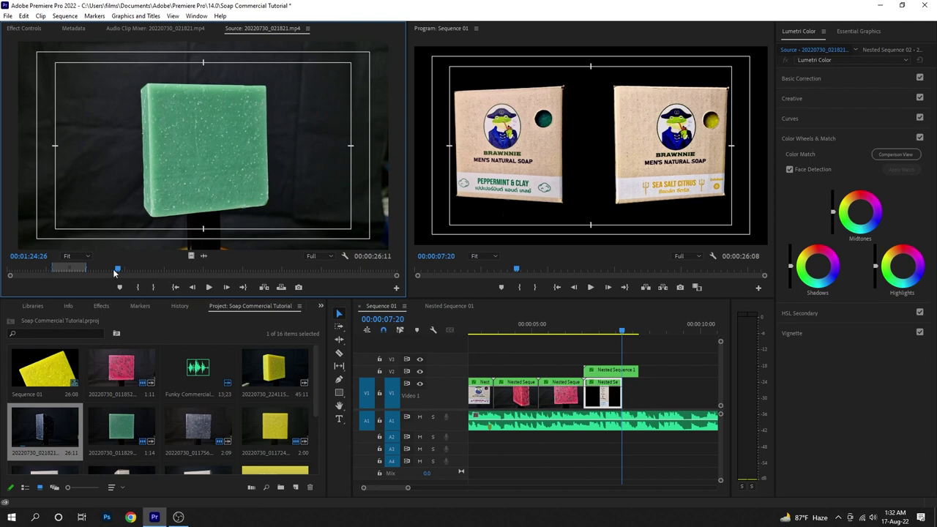
drag(117, 271, 114, 272)
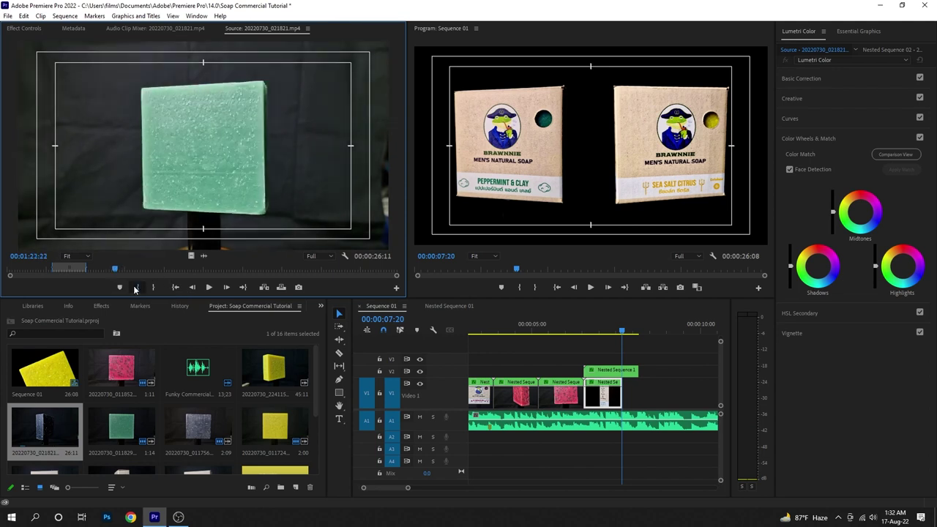
key(ctrl+shift+x)
drag(115, 271, 116, 272)
key(space)
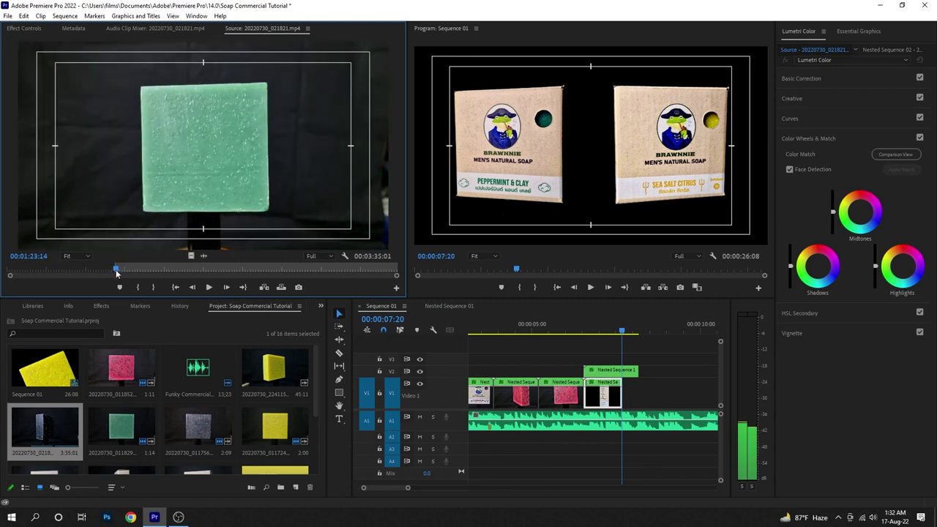
Step: Mark a 23-frame green soap range and drop it onto V3 at 07:20
click(154, 287)
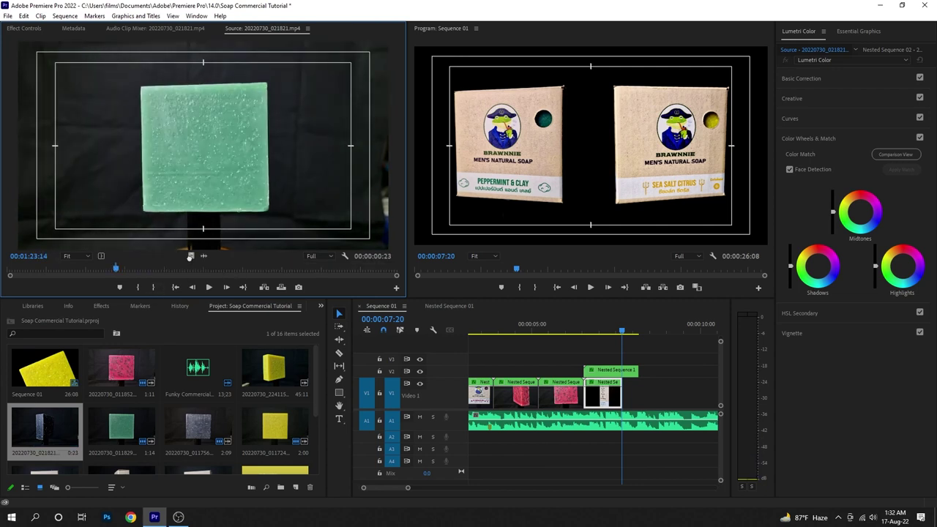
mouse_move(190, 256)
mouse_down()
mouse_move(438, 351)
mouse_move(609, 356)
mouse_up()
click(19, 30)
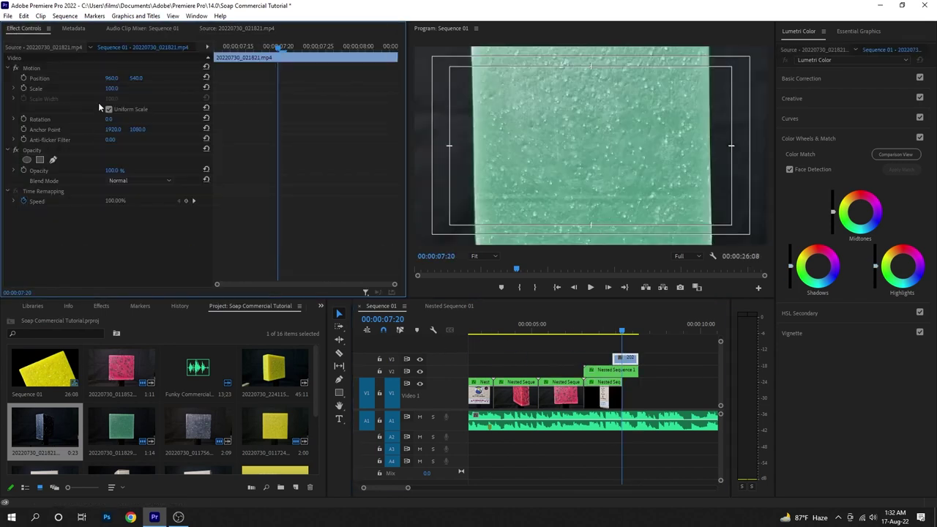
Step: Scale the green soap to 50 and add Lumetri Color with blacks at -51.0
drag(111, 88, 81, 88)
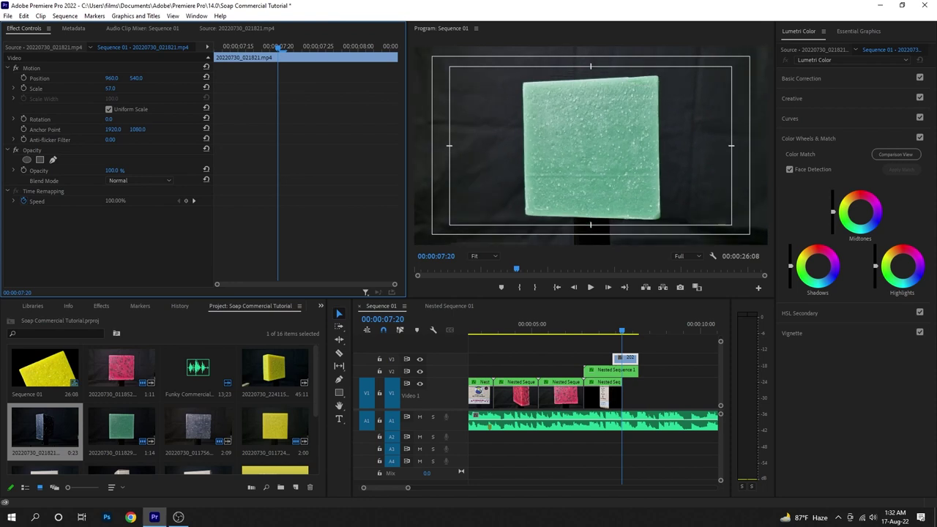
click(791, 282)
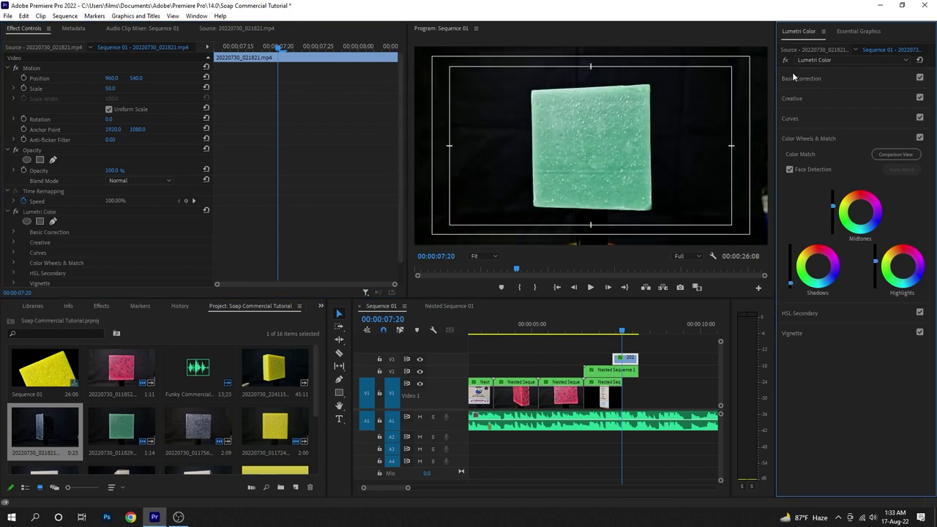
click(801, 78)
drag(859, 241, 834, 246)
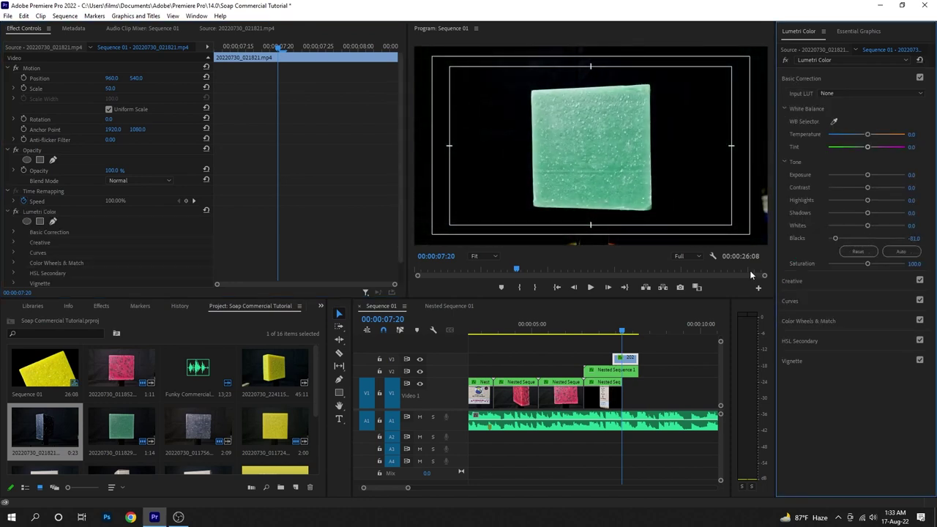
Step: Mask the green soap with a four-point outline, feather 47, at 50% opacity
click(53, 160)
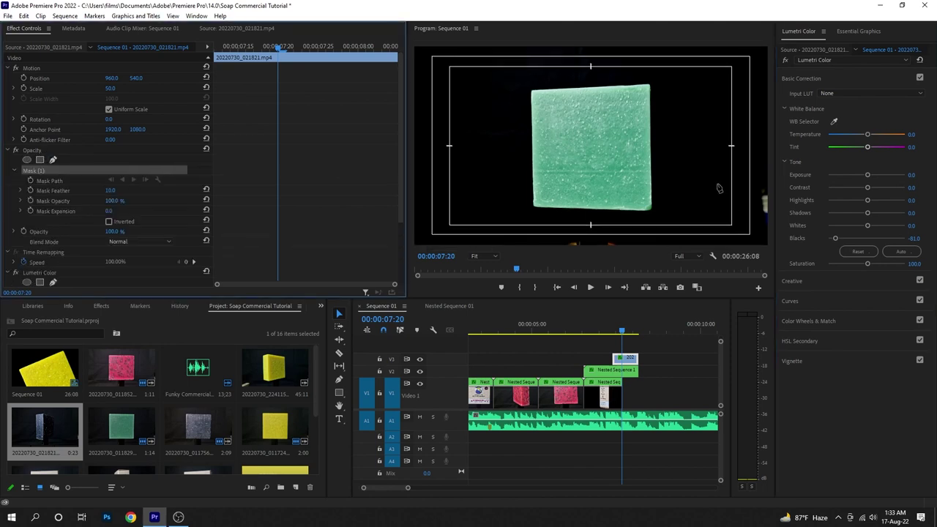
click(520, 85)
click(519, 215)
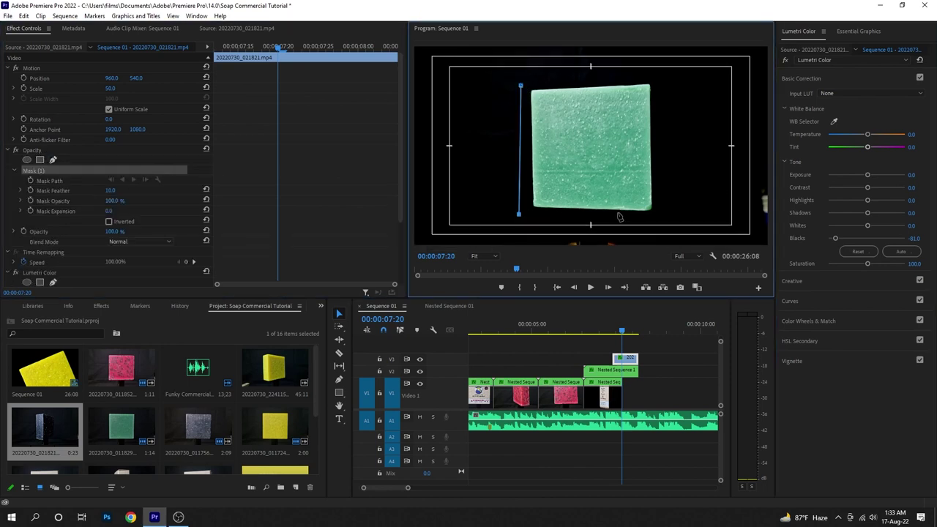
click(668, 219)
click(667, 73)
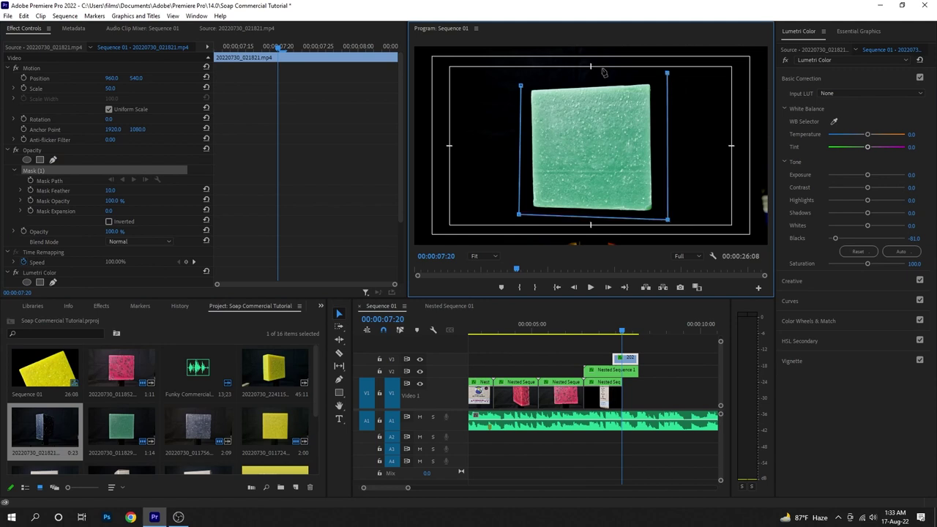
click(520, 86)
drag(523, 94, 513, 82)
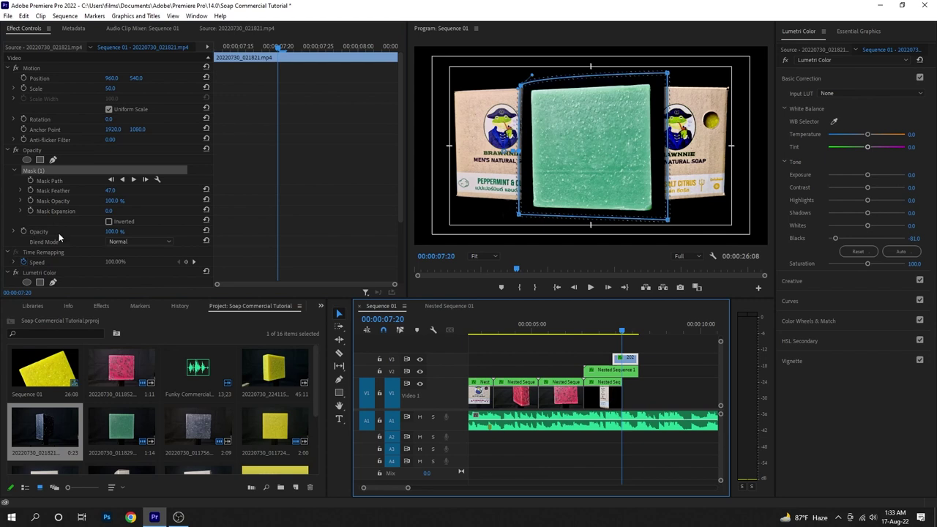
click(115, 231)
text(50)
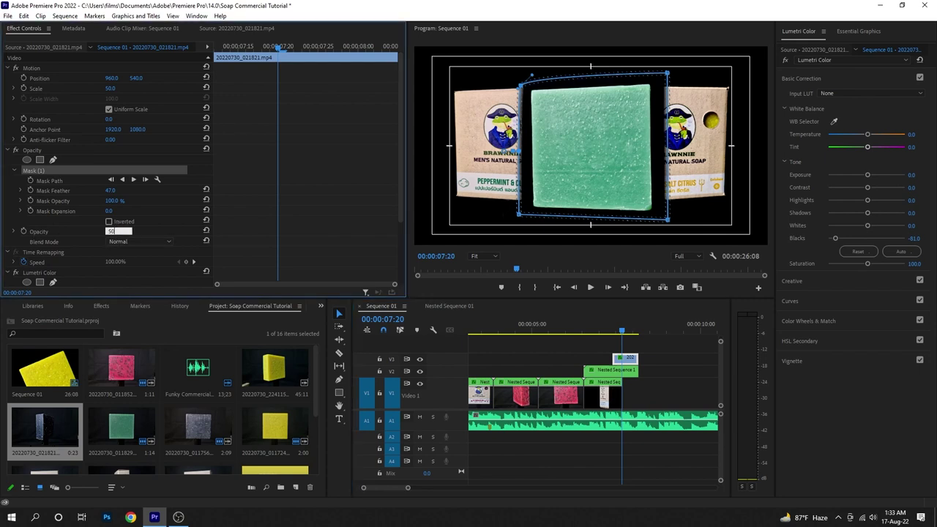
key(Return)
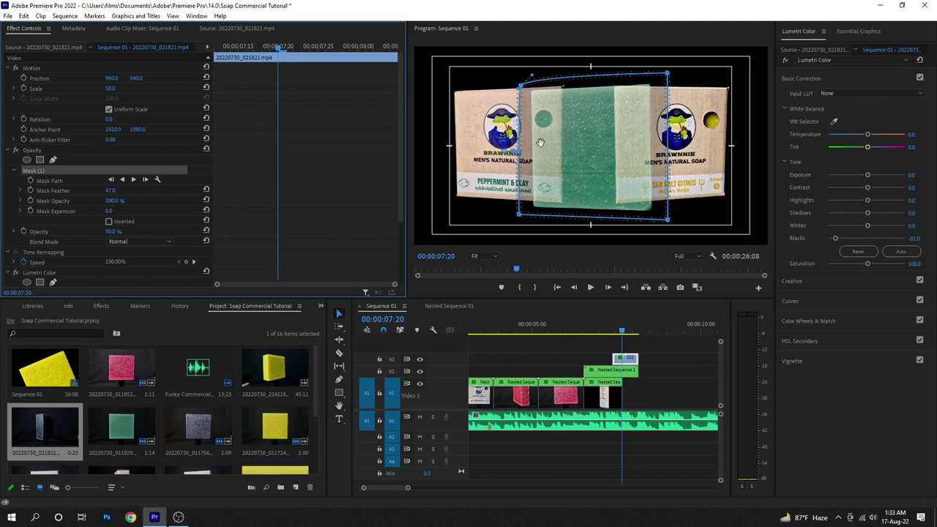
Step: Move the green soap over the left box at position 512, 518 and scale it to 45
click(616, 381)
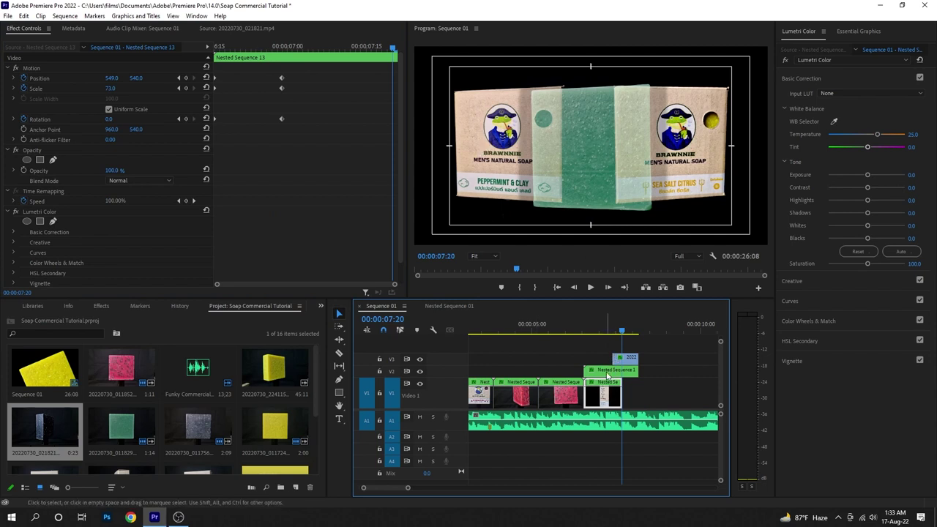
click(608, 371)
click(629, 358)
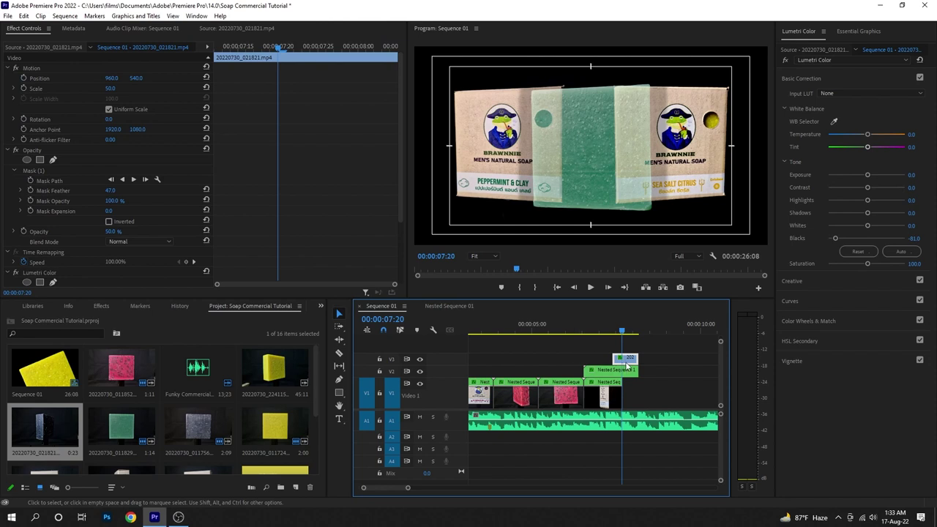
click(113, 88)
drag(113, 77, 80, 78)
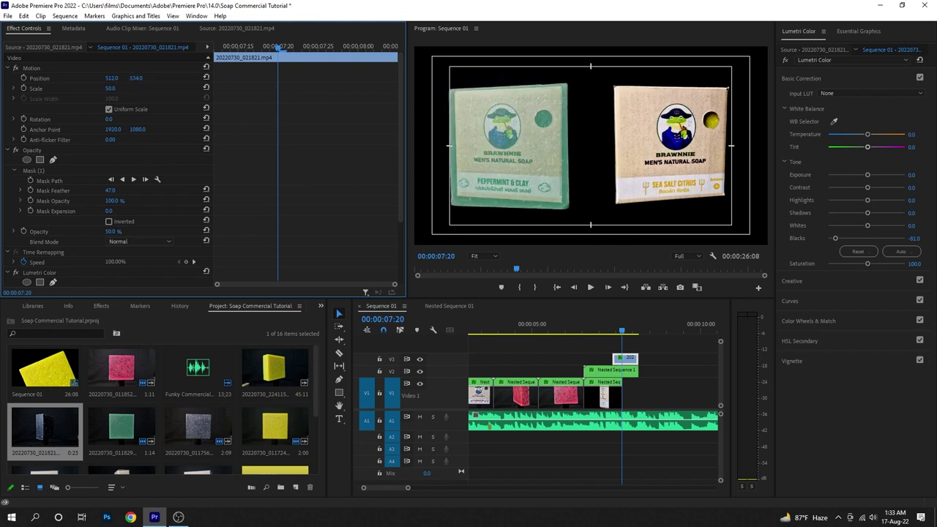
drag(136, 78, 130, 77)
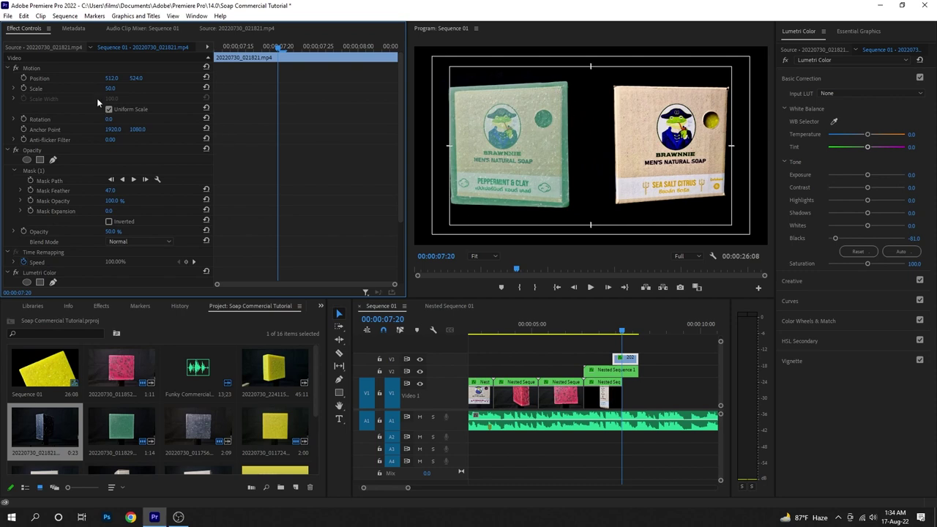
drag(110, 88, 101, 88)
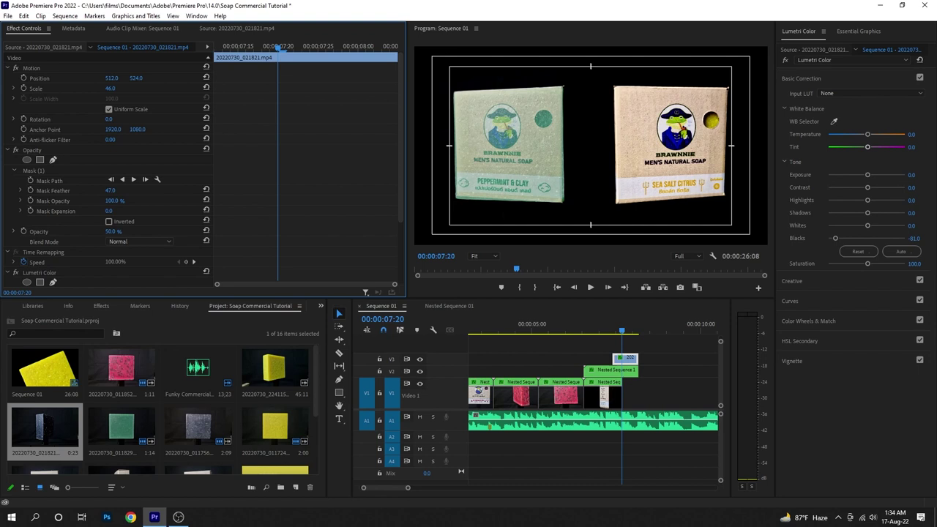
drag(108, 88, 130, 79)
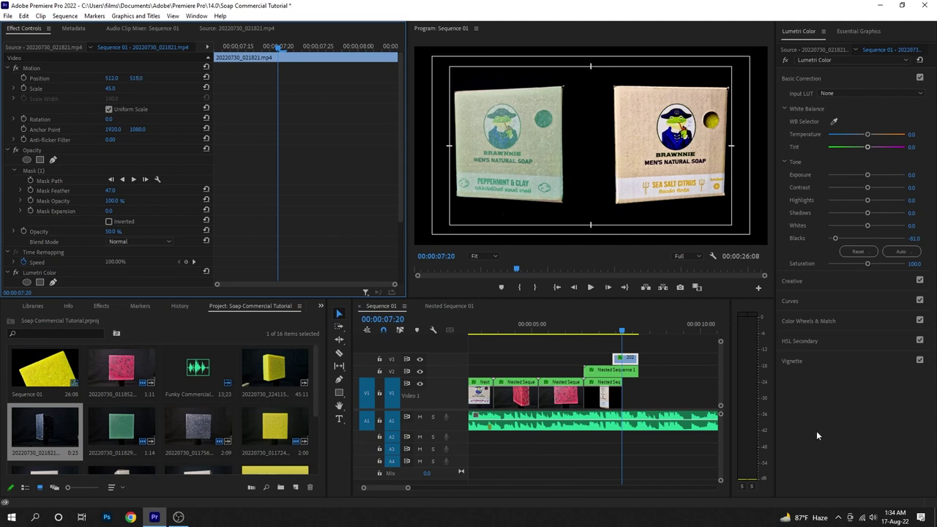
Step: Trim the start of the V3 green soap clip and extend its end, checking the cut frame
drag(614, 359, 618, 360)
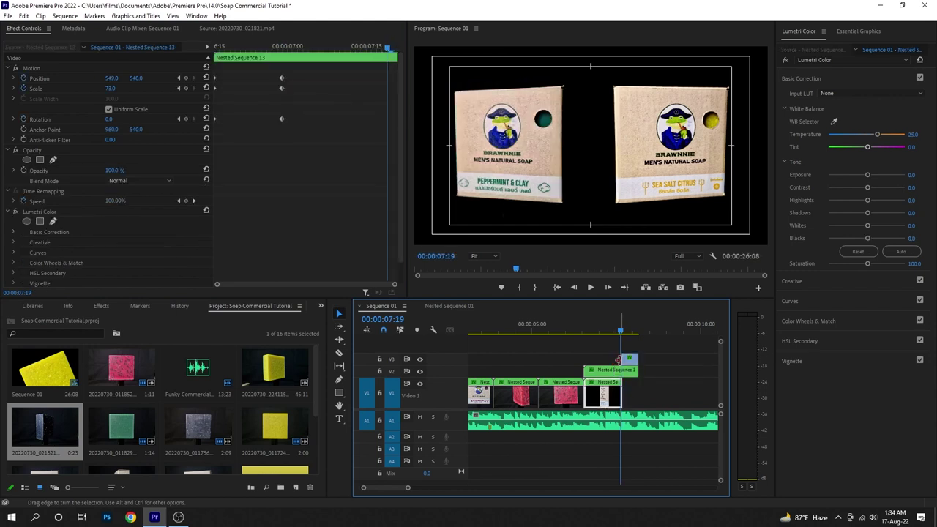
click(630, 360)
key(Left)
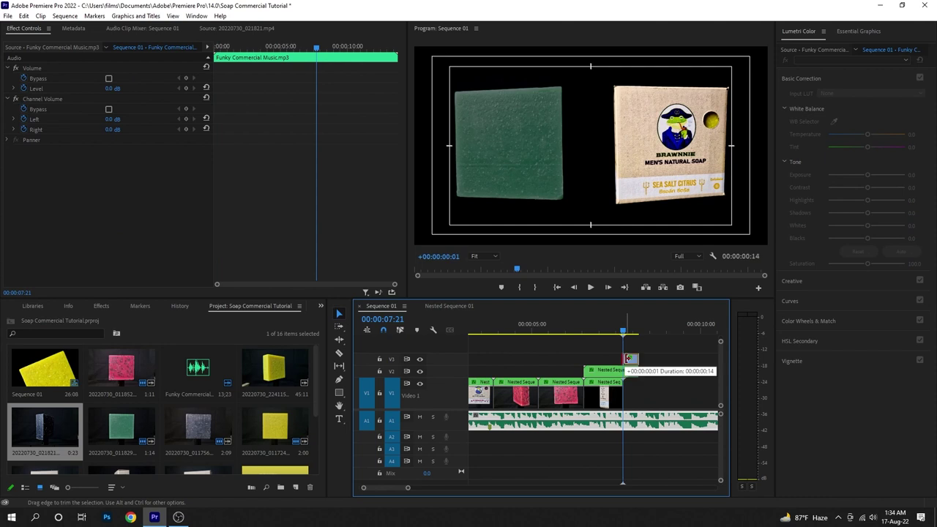
key(Right)
key(Left)
key(Right)
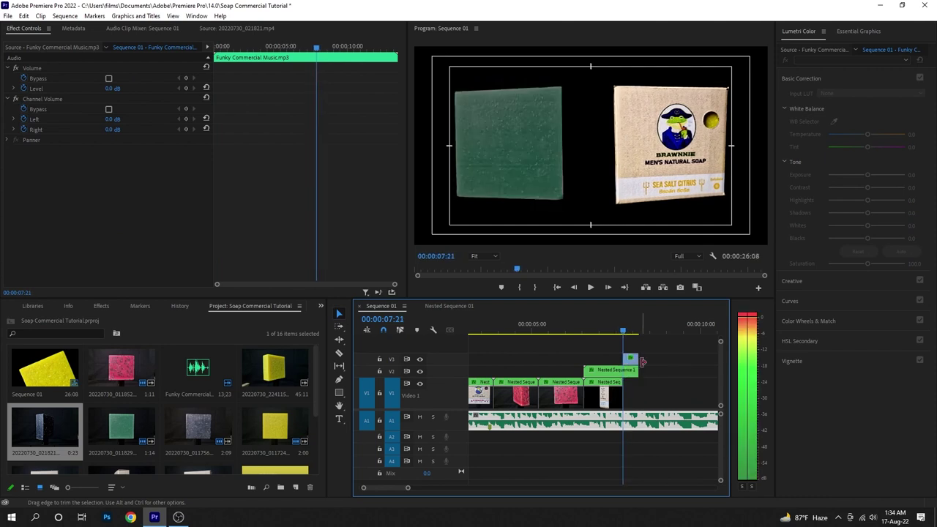
key(Left)
key(Right)
drag(642, 360, 658, 361)
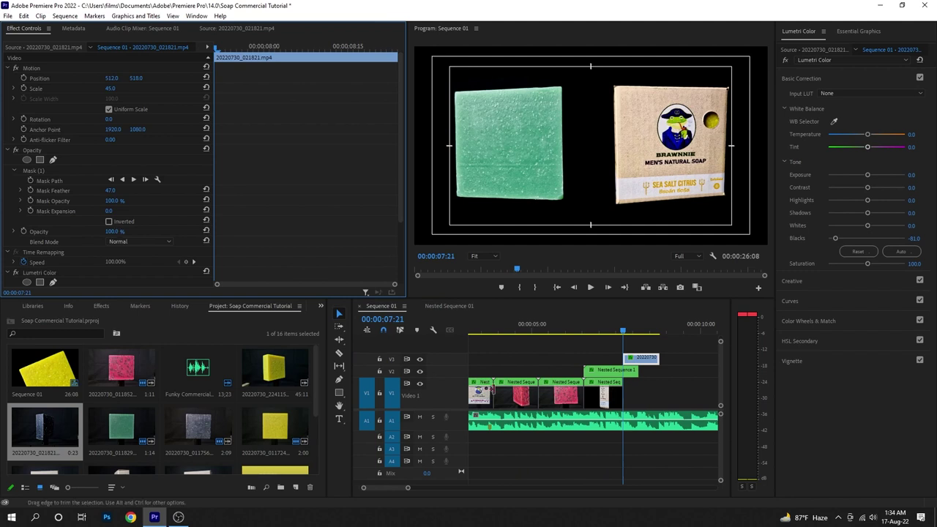
Step: Play the sequence from 6:19 to review the green soap over the boxes
click(584, 332)
click(585, 331)
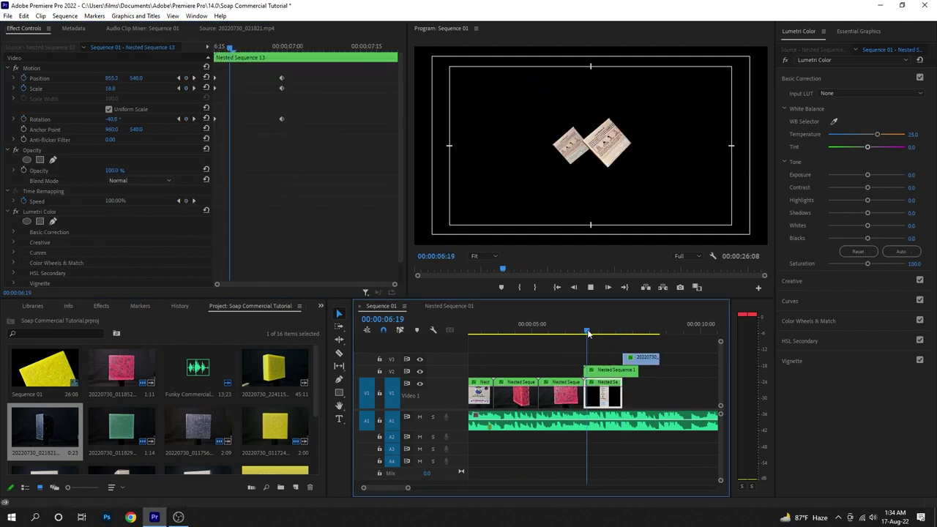
key(space)
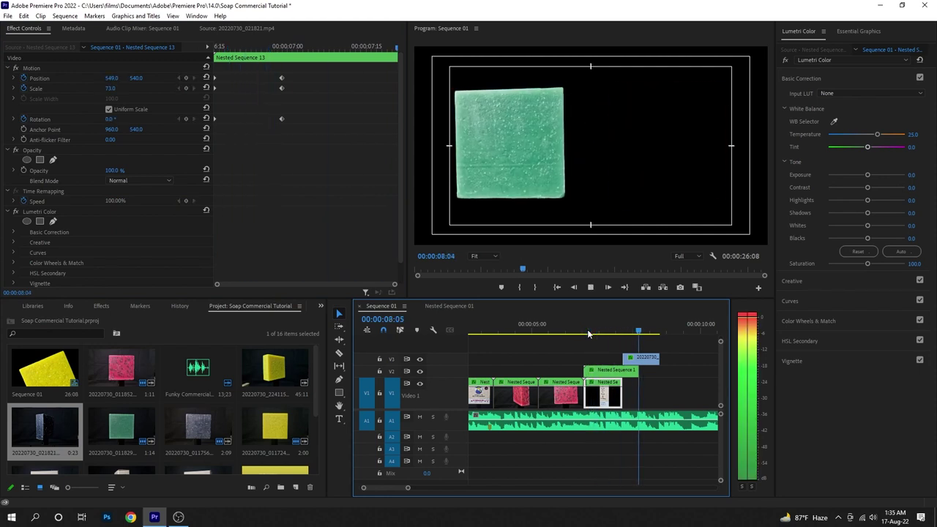
click(588, 333)
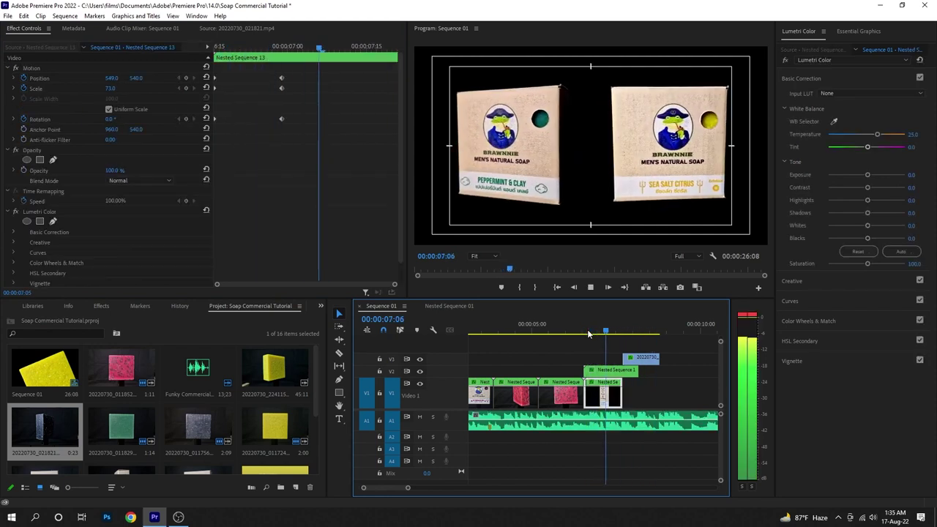
key(space)
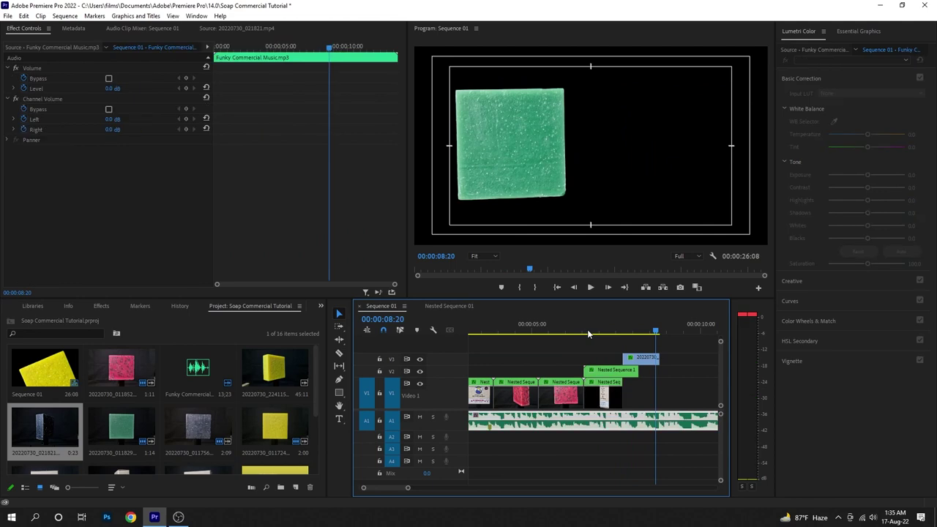
Step: Park the playhead at 7:13 and load the yellow soap close-up in the Source monitor
click(613, 333)
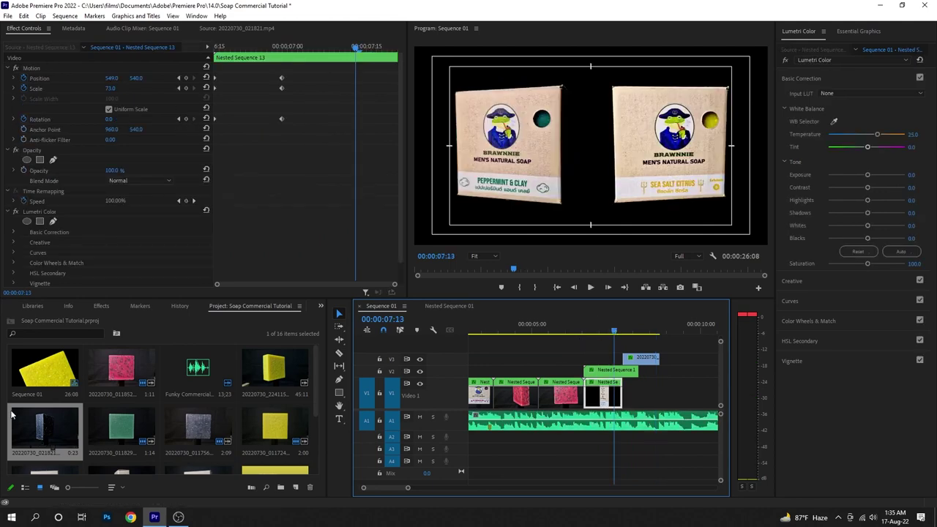
click(48, 422)
double_click(48, 423)
Step: Overwrite the yellow soap clip onto a new V4 track and play the stacked soaps from 6:15
key(period)
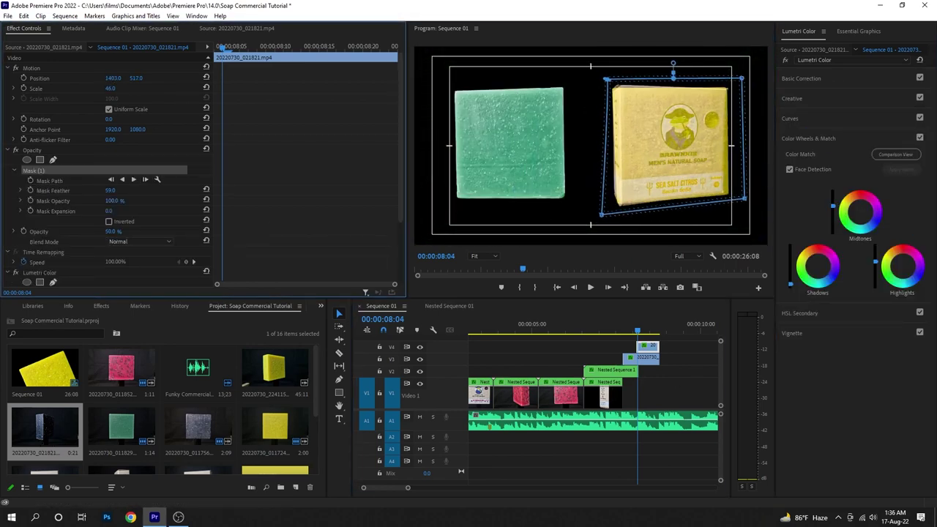
click(588, 330)
key(space)
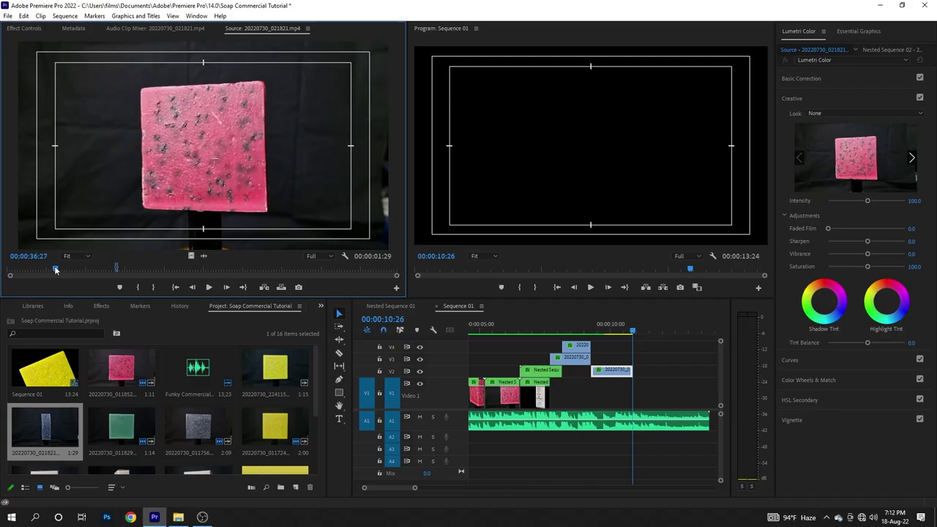
Step: Scrub the pink soap footage in the Source monitor to preview it rotating
mouse_move(54, 270)
mouse_down()
mouse_move(81, 274)
mouse_move(55, 275)
mouse_up()
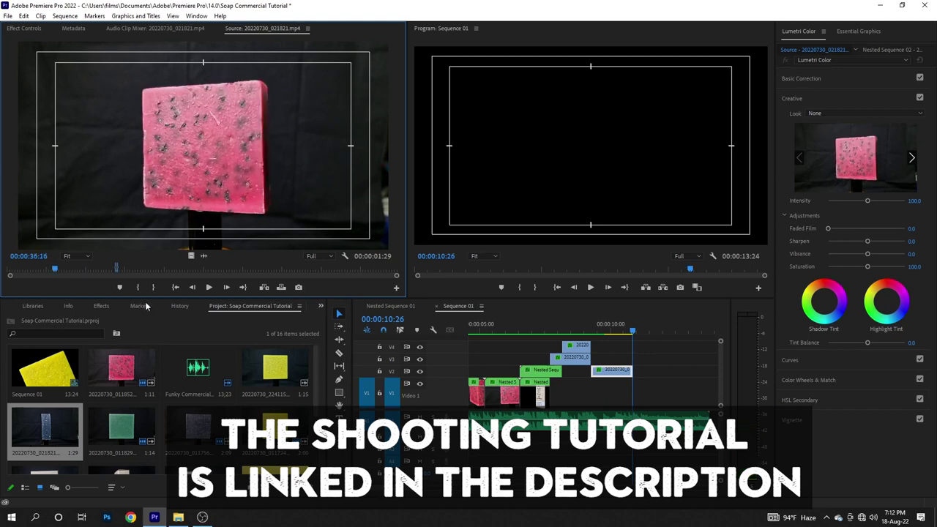
Step: Mark the pink soap range and place the 2-second-06-frame shot on V1 at 00:00:09:08
key(ctrl+z)
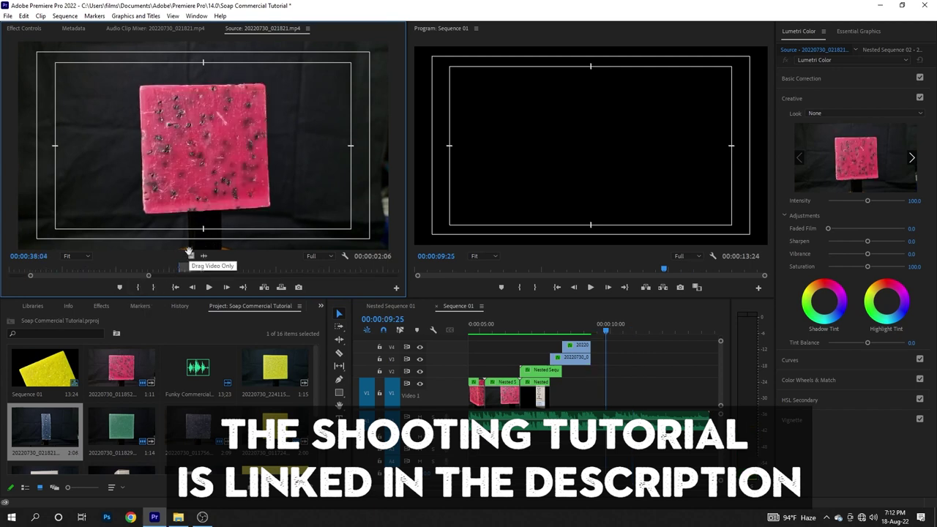
drag(191, 256, 593, 375)
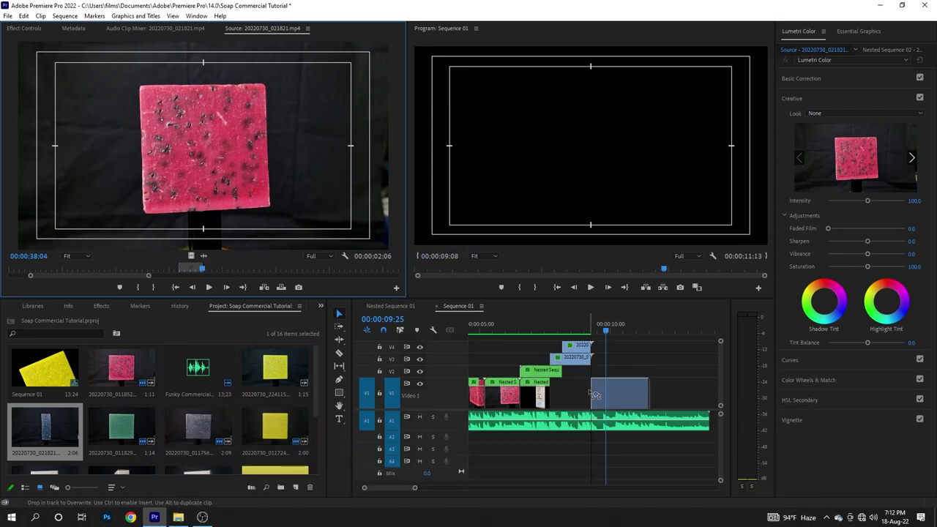
drag(593, 375, 595, 395)
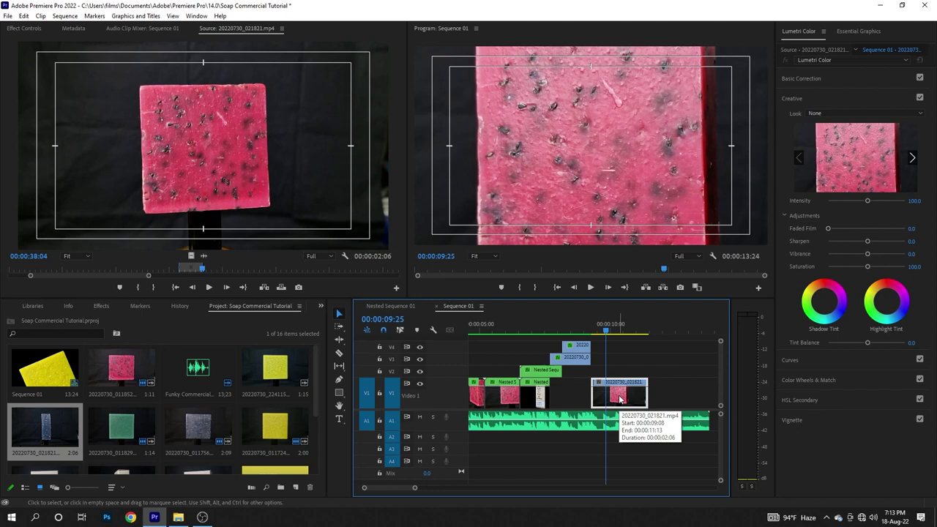
Step: Reframe the pink soap clip: scale 104, rotation 2°, position 960, 843
click(24, 28)
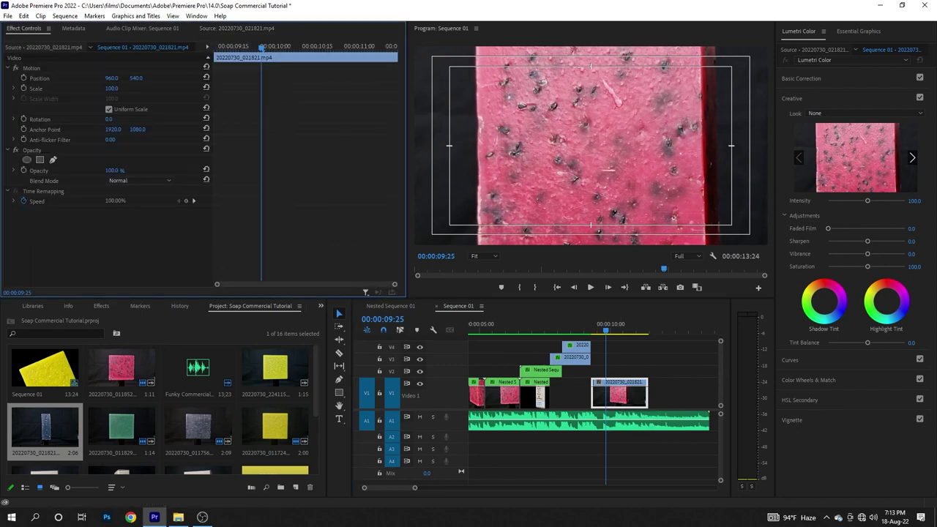
mouse_move(111, 87)
mouse_down()
mouse_move(90, 88)
mouse_move(107, 88)
mouse_up()
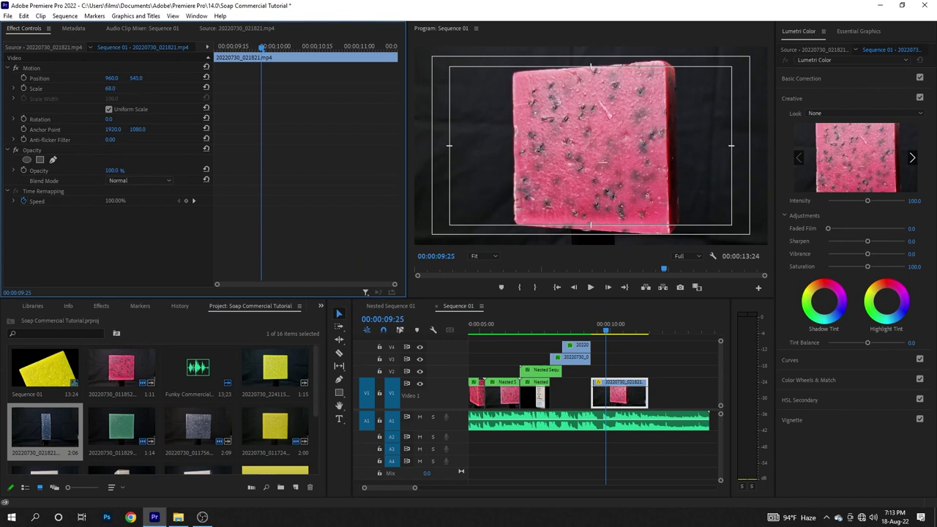
drag(136, 77, 176, 78)
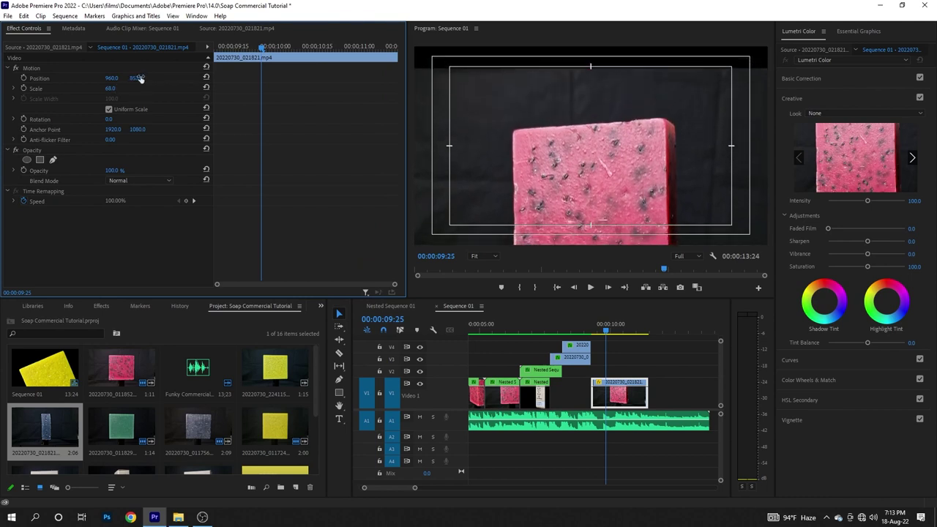
drag(107, 88, 143, 78)
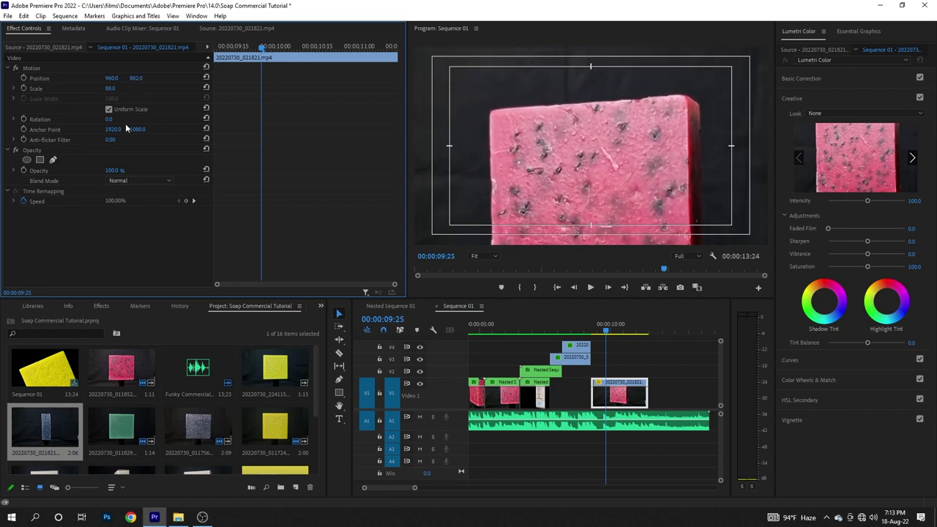
drag(109, 119, 112, 119)
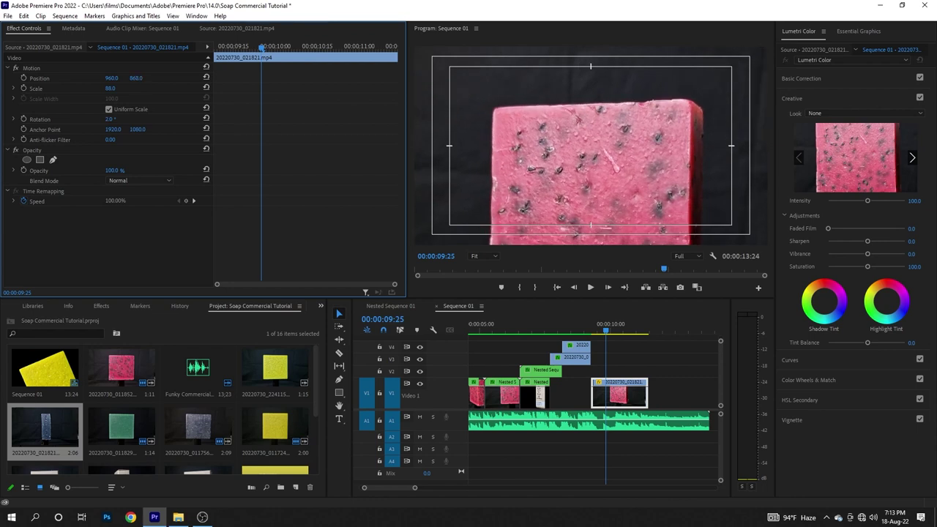
drag(136, 78, 121, 89)
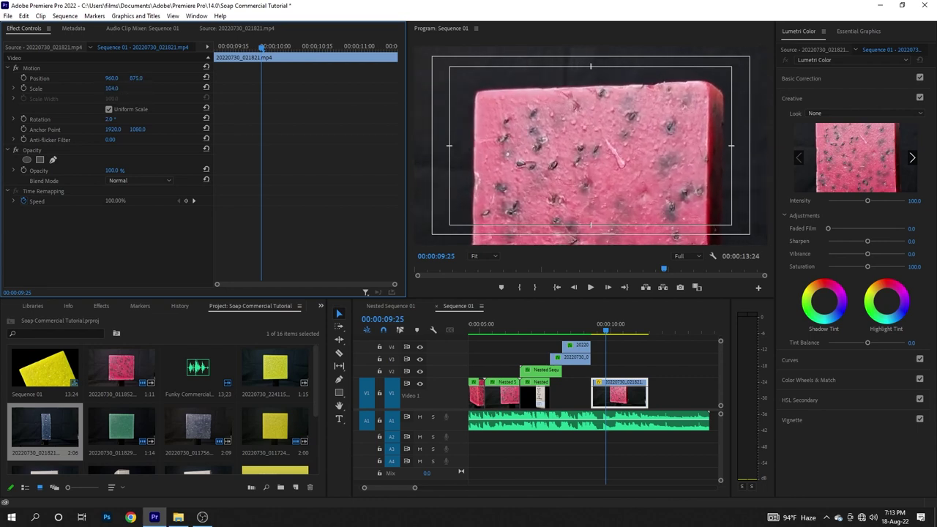
drag(136, 77, 116, 77)
Step: Play back the end of the sequence and stop on the pink soap frame at 9:08
click(593, 331)
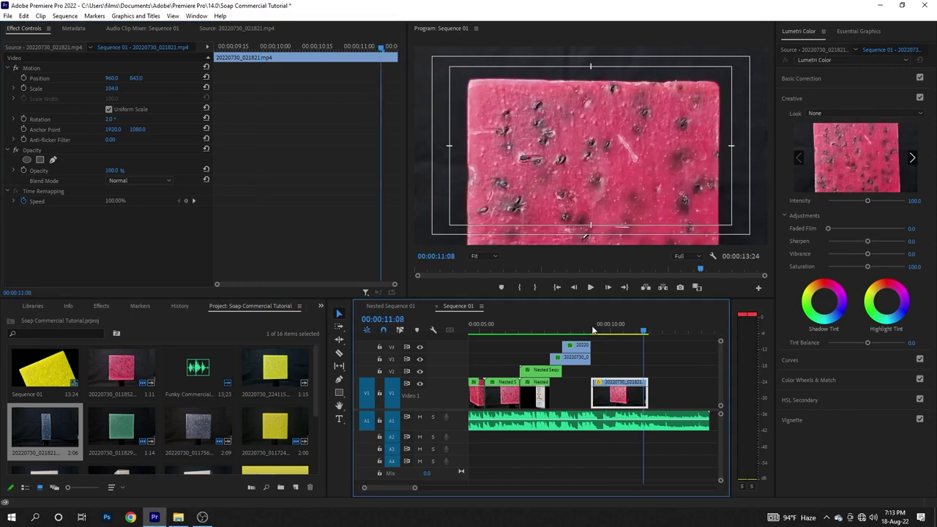
key(space)
click(593, 331)
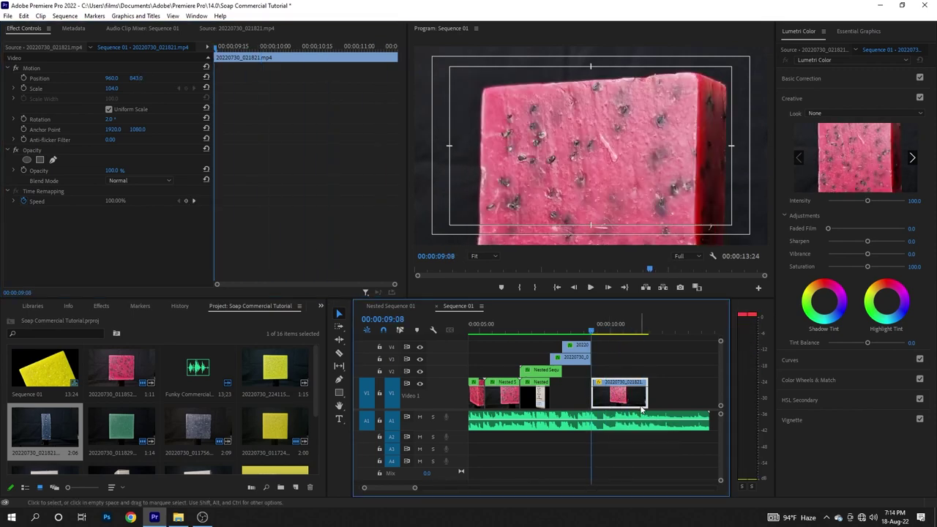
Step: In Lumetri Basic Correction, lower the pink soap's Blacks to about -70.9 and raise Saturation to 106.3
click(806, 35)
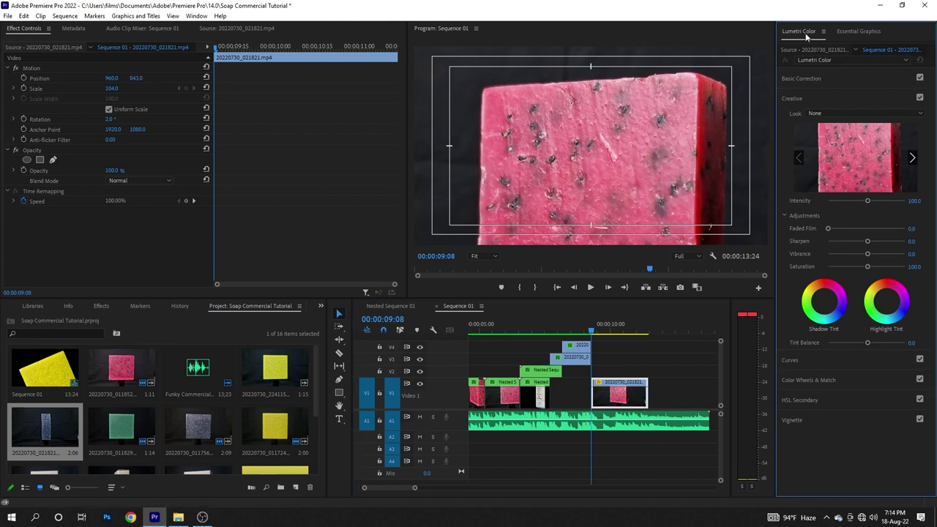
click(801, 379)
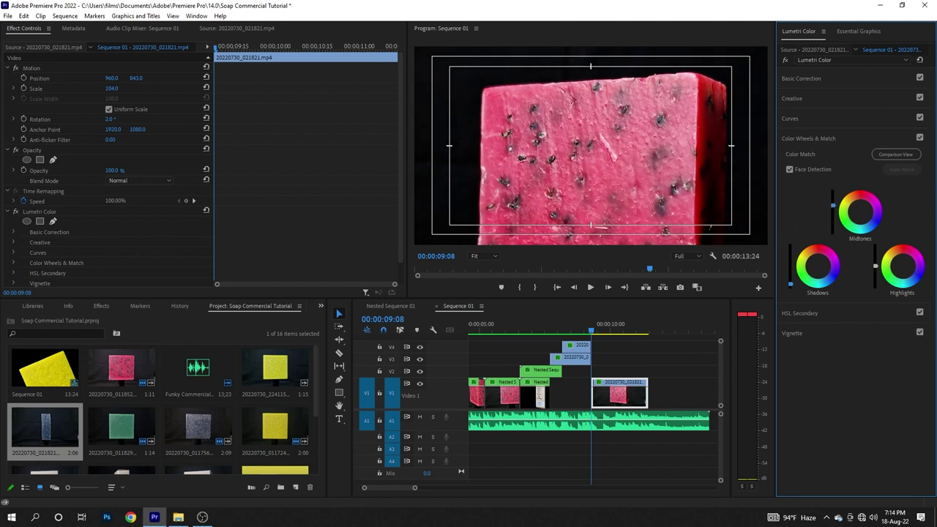
click(814, 83)
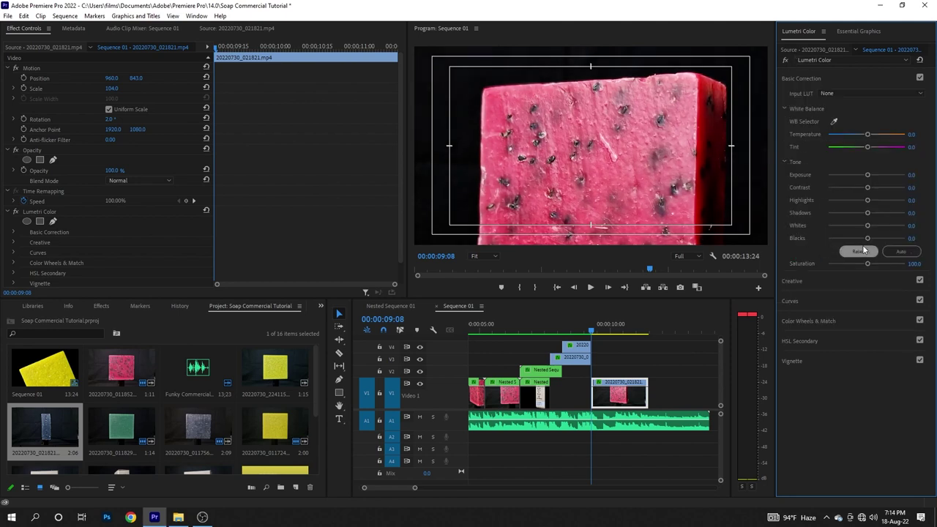
drag(868, 239, 841, 240)
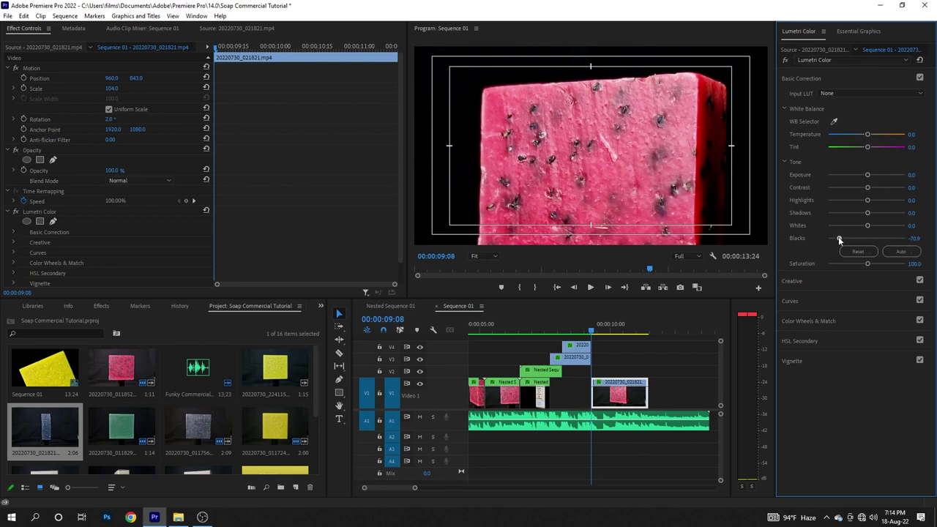
drag(868, 263, 869, 264)
Step: Mark a two-second green soap section of 20220730_021821.mp4, place it on V2 at 9:08, and trim it to the pink clip's end
double_click(45, 427)
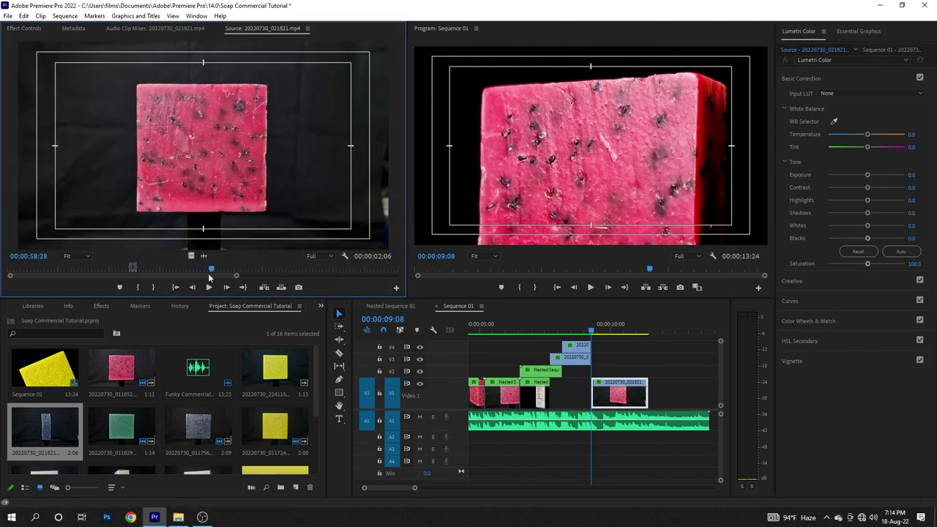
drag(201, 271, 285, 279)
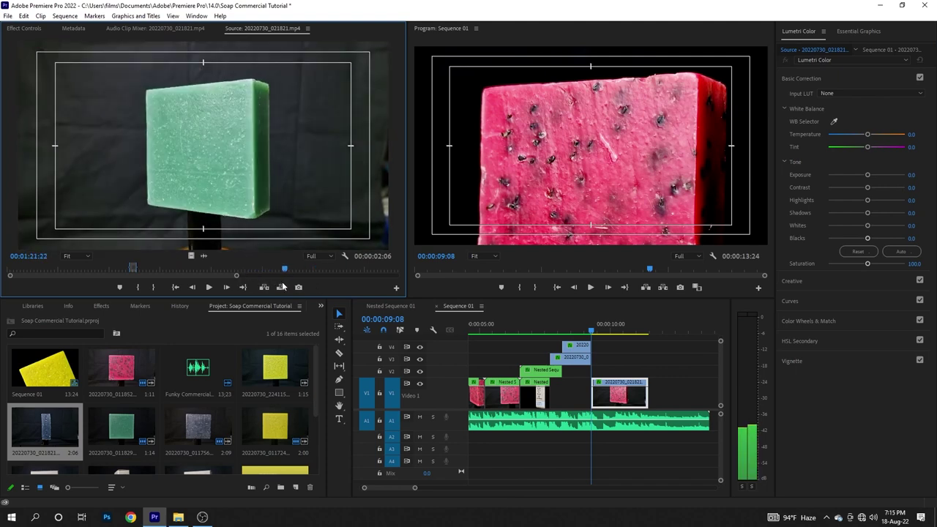
click(139, 288)
key(space)
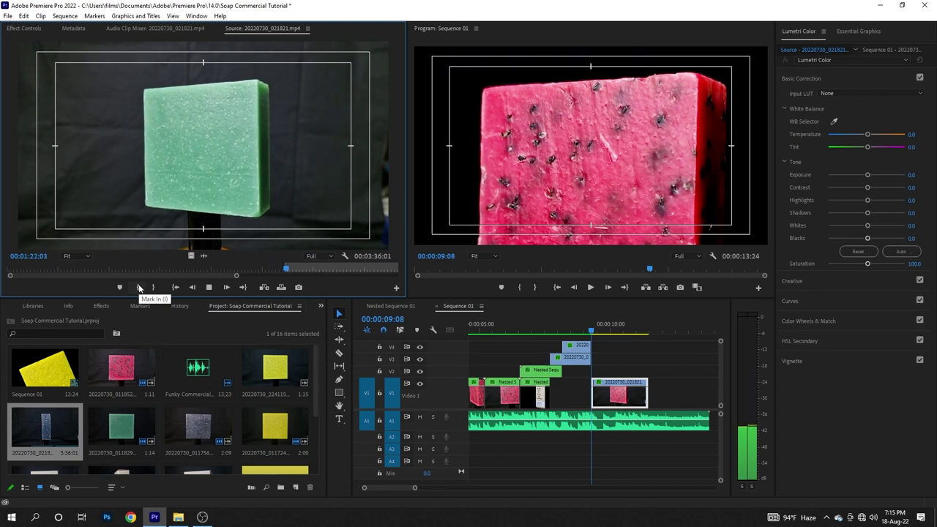
click(156, 289)
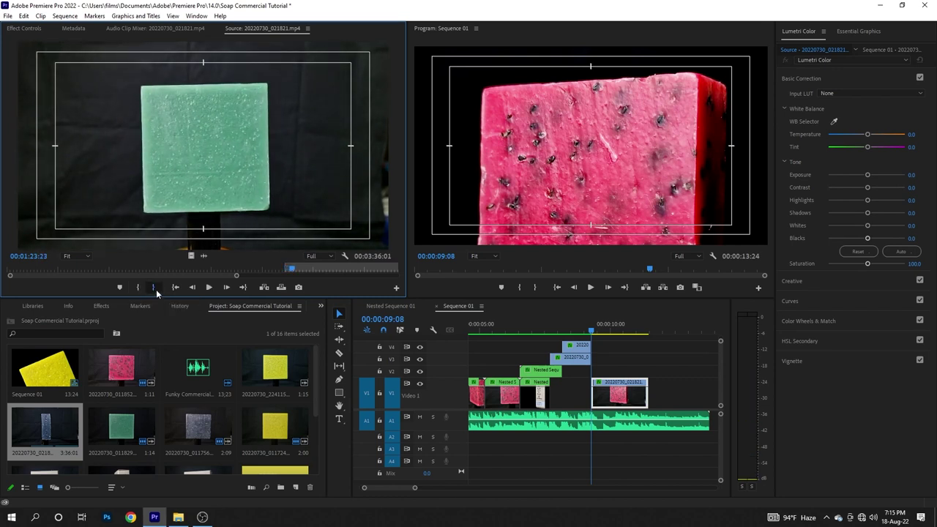
mouse_move(191, 255)
mouse_down()
mouse_move(576, 380)
mouse_move(590, 374)
mouse_up()
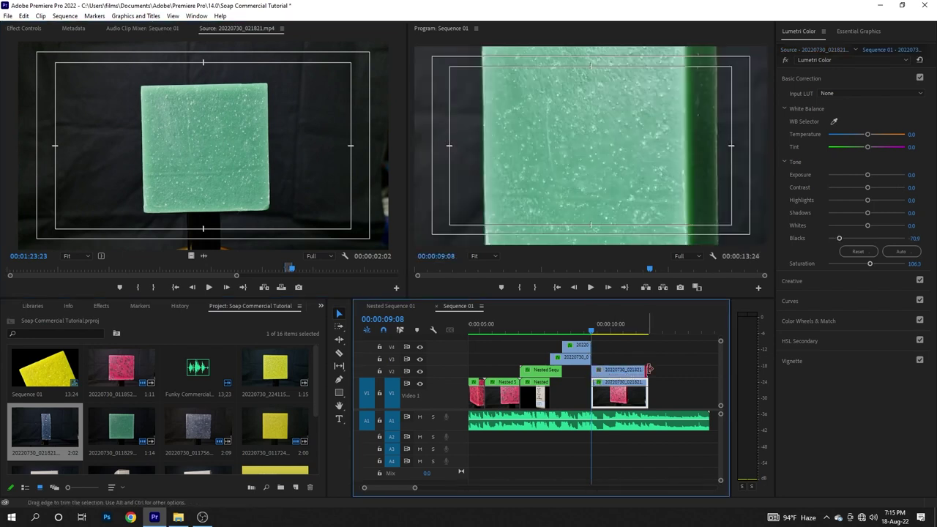
drag(649, 370, 652, 370)
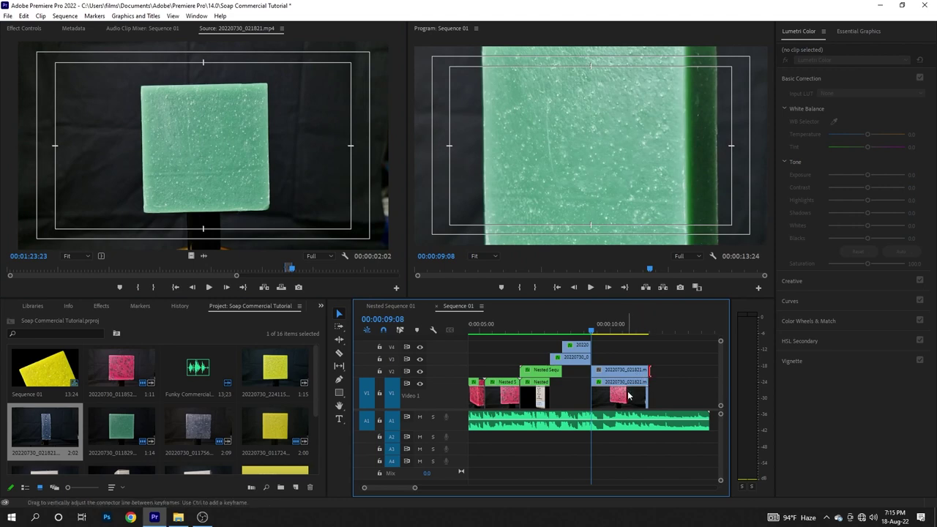
Step: Copy the pink clip and paste its Motion and Lumetri Color attributes onto the green V2 clip
right_click(627, 402)
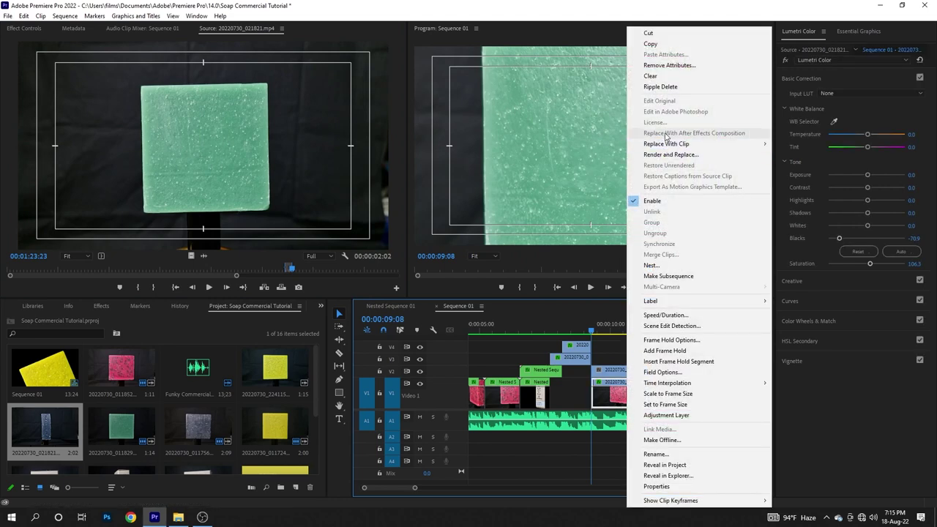
click(668, 46)
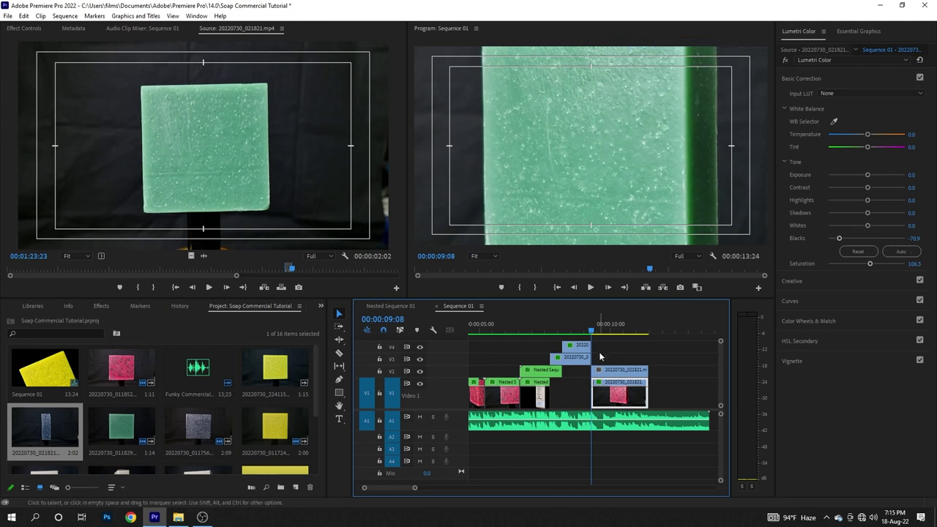
right_click(626, 374)
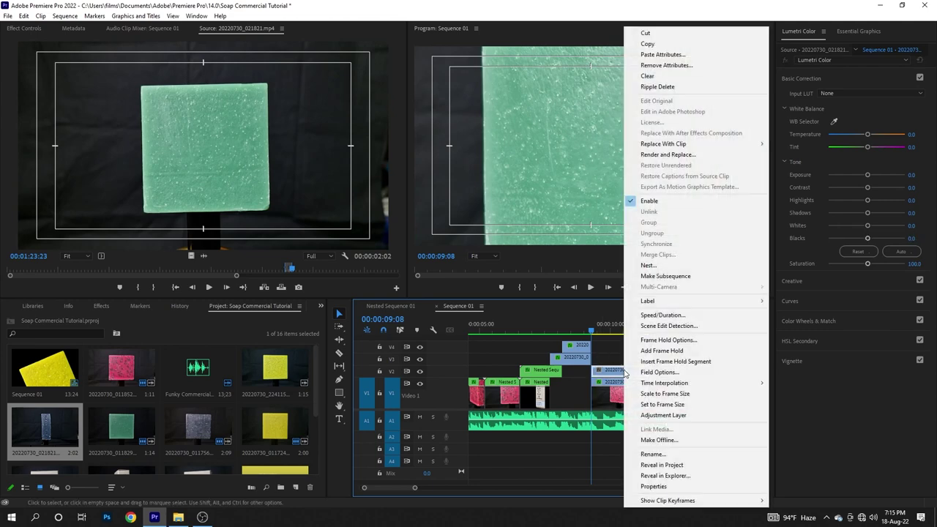
click(674, 56)
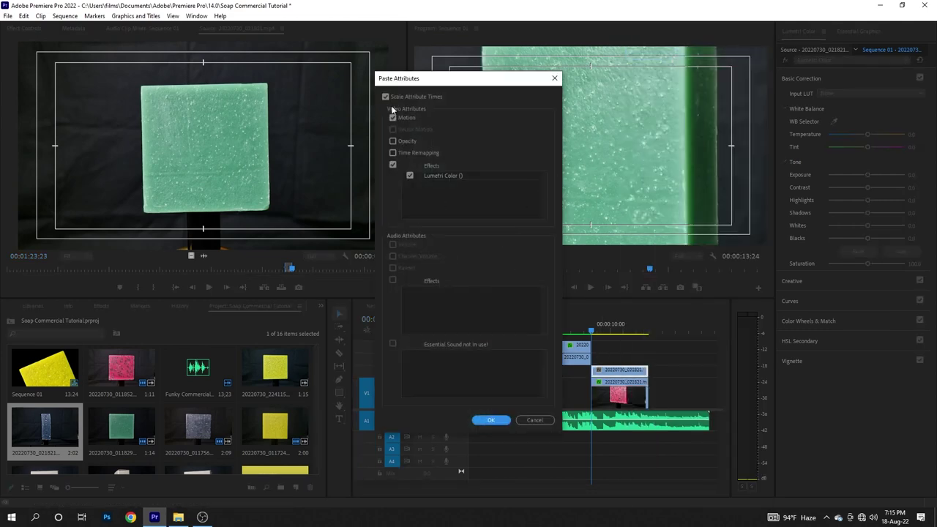
click(492, 421)
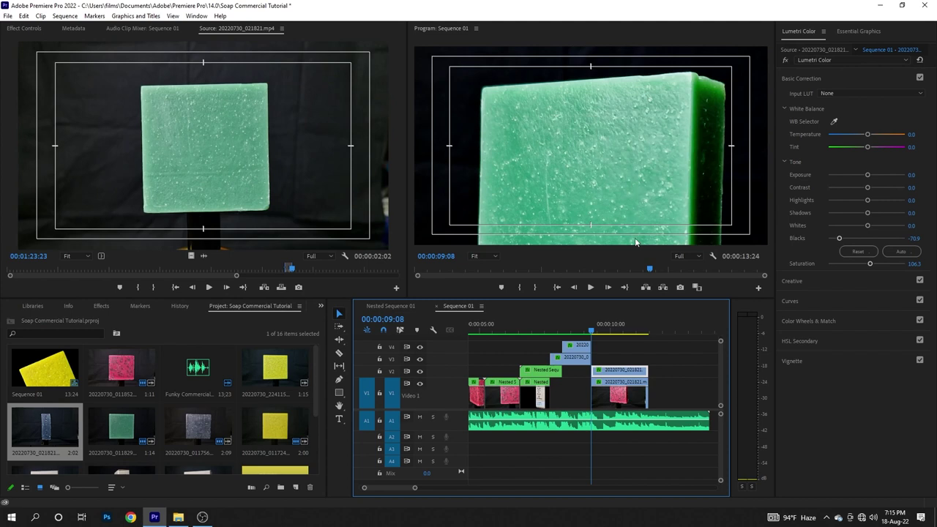
click(601, 331)
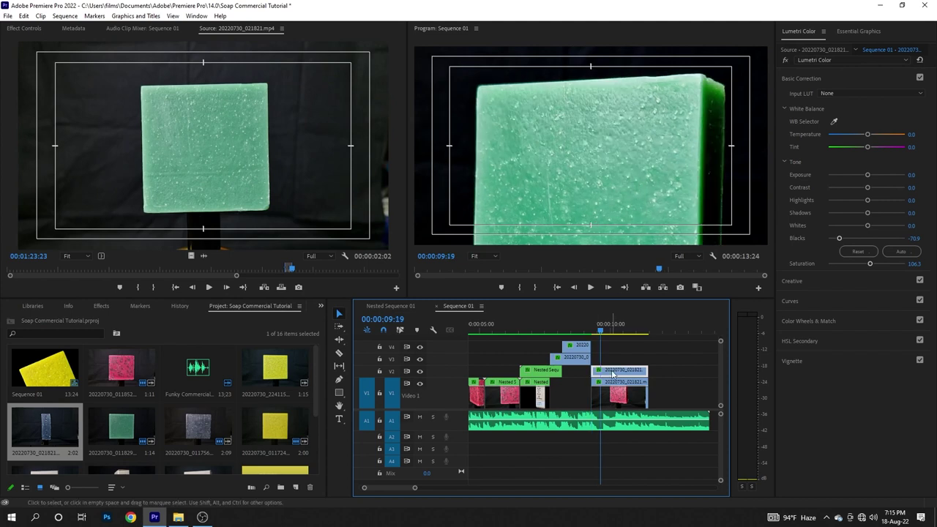
Step: Trim the green clip's start in by 14 frames and preview the stacked shots
click(22, 28)
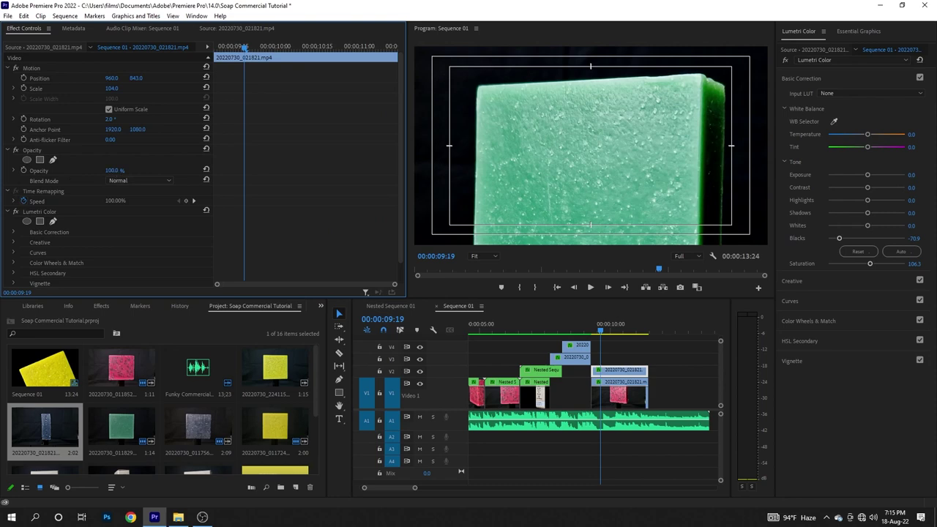
mouse_move(113, 170)
mouse_down()
mouse_move(82, 169)
mouse_move(176, 170)
mouse_up()
click(593, 325)
drag(593, 330, 603, 327)
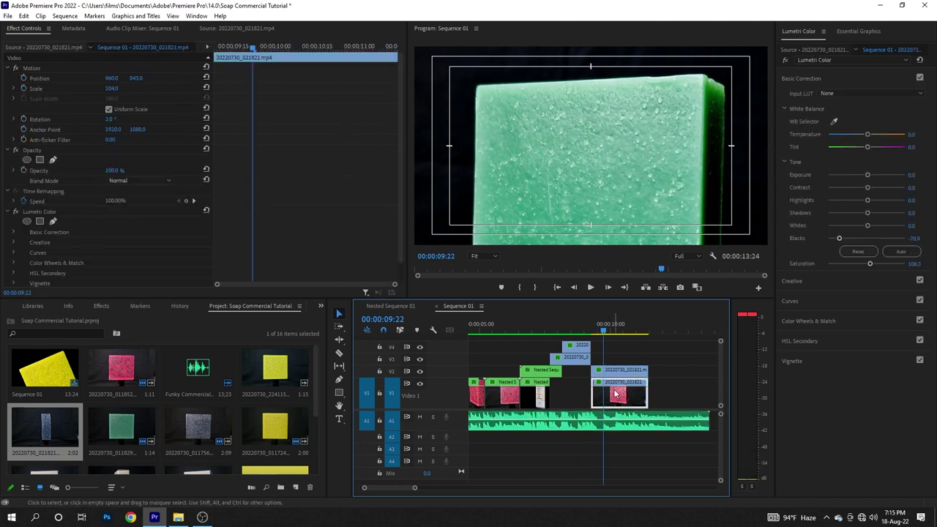
drag(592, 371, 604, 371)
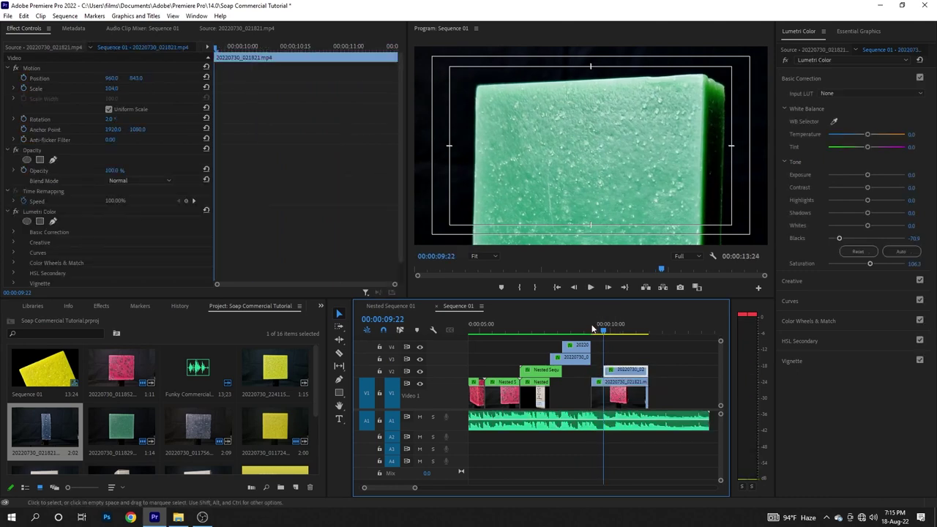
click(592, 329)
key(space)
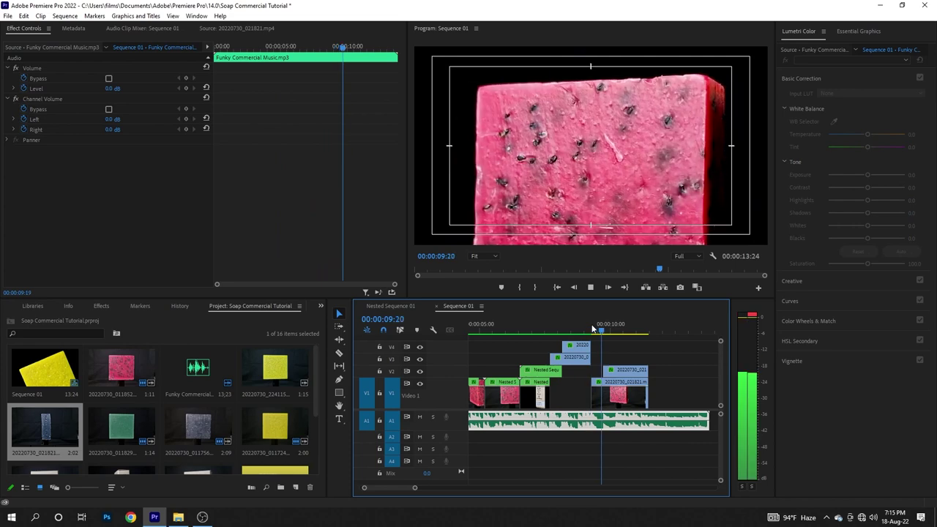
Step: Place the yellow soap close-up from the source footage on V3 above the green shot
click(593, 329)
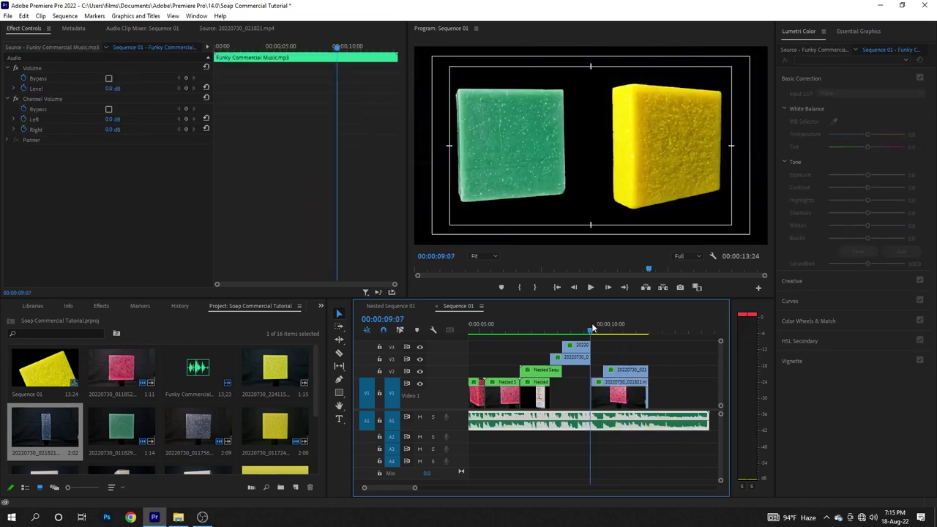
double_click(574, 357)
drag(574, 357, 643, 359)
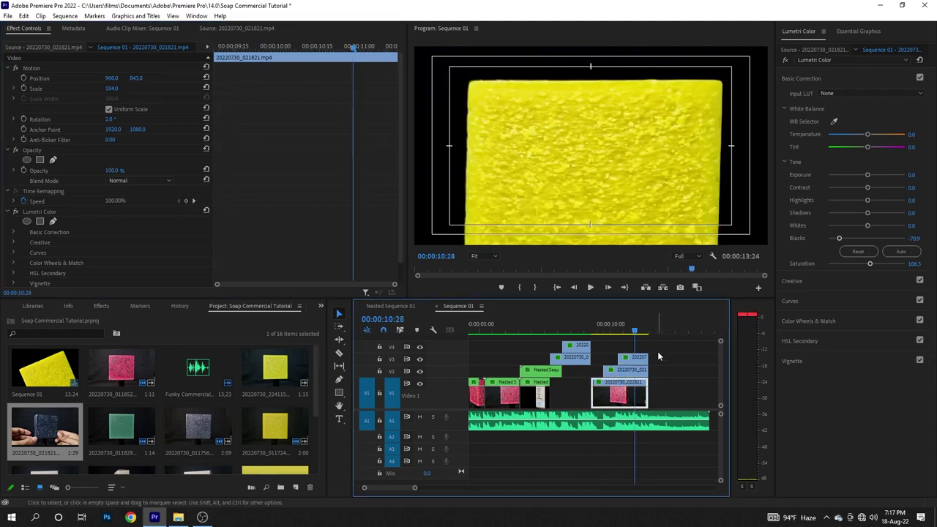
scroll(539, 333, down, 2)
click(538, 334)
key(space)
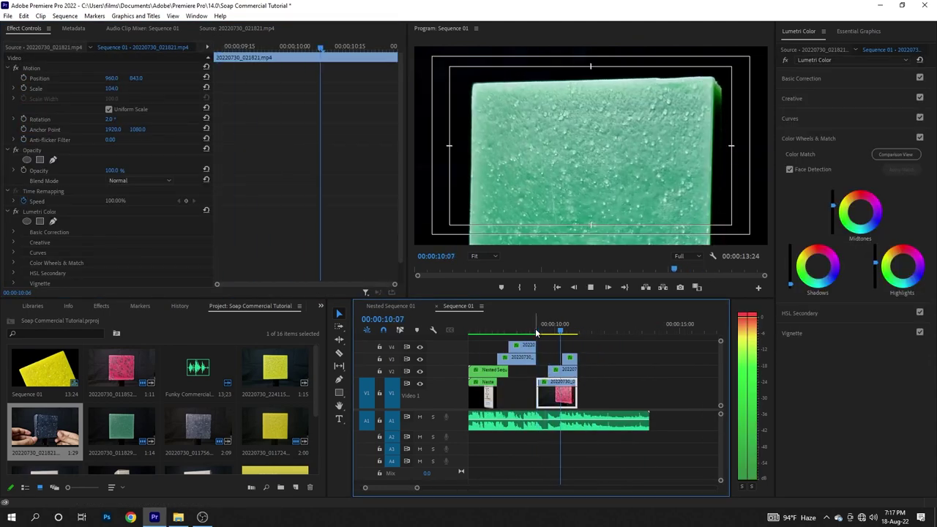